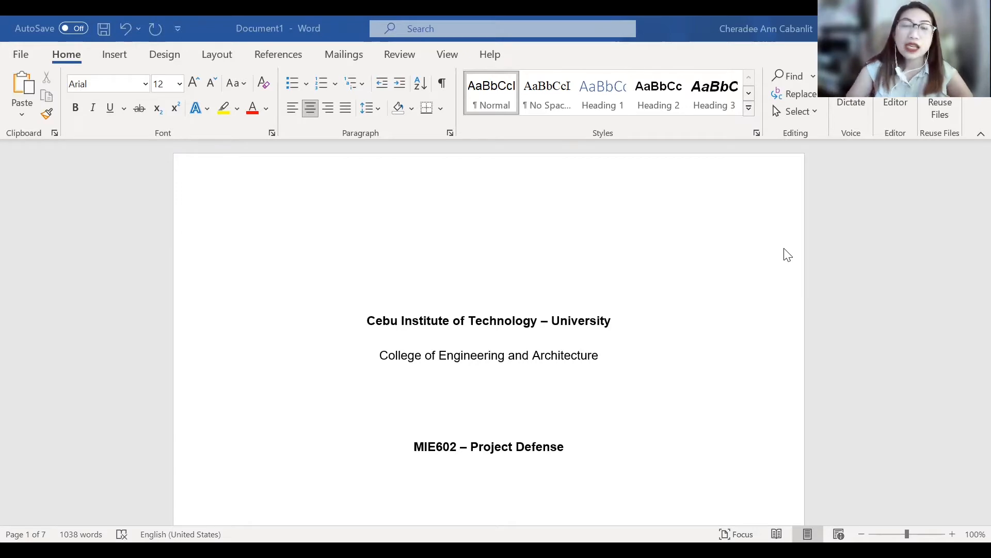
- Look through the capstone document from the title page past the abstract and lists to the introduction text, and return to the title page
scroll(597, 297, "down", 4)
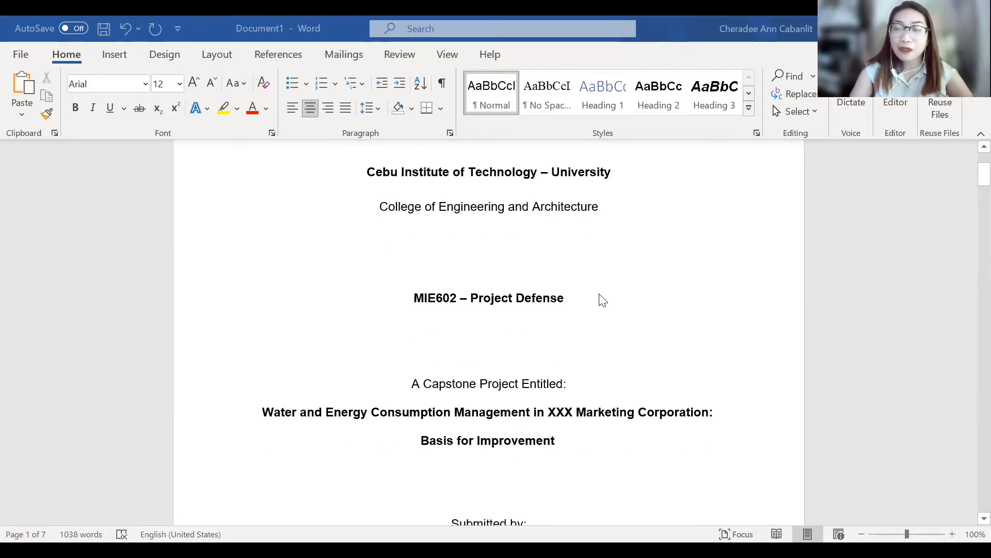
scroll(603, 299, "up", 4)
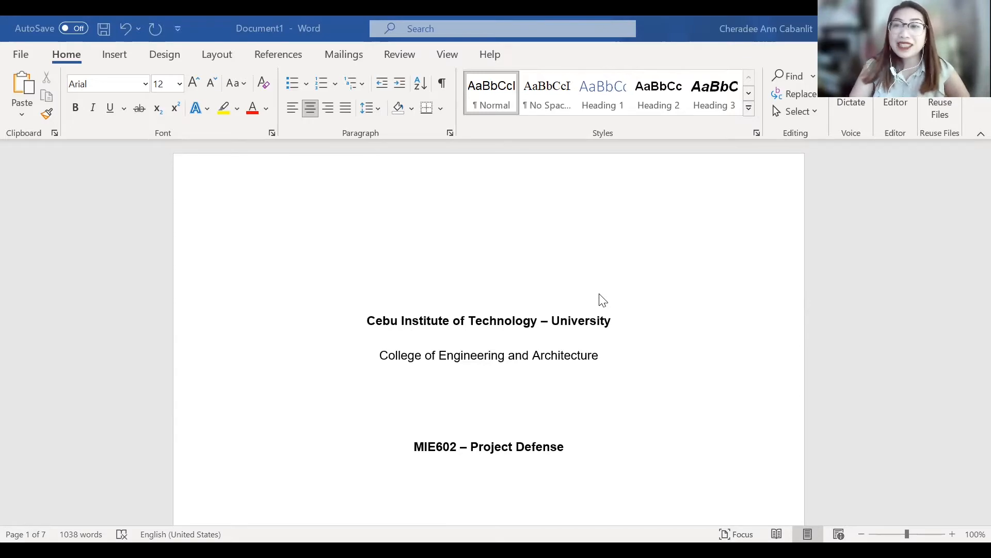
scroll(603, 300, "down", 10)
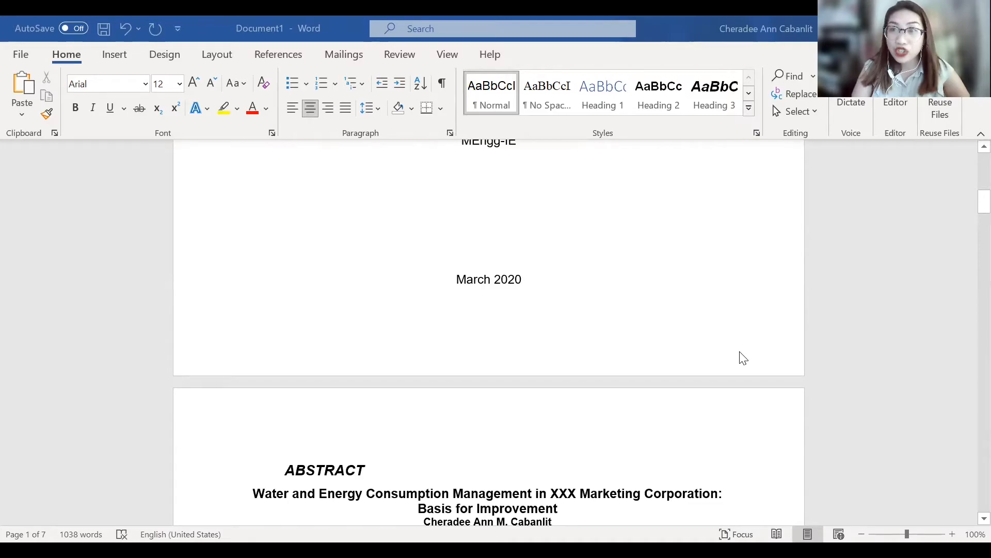
scroll(743, 357, "down", 15)
scroll(743, 357, "up", 6)
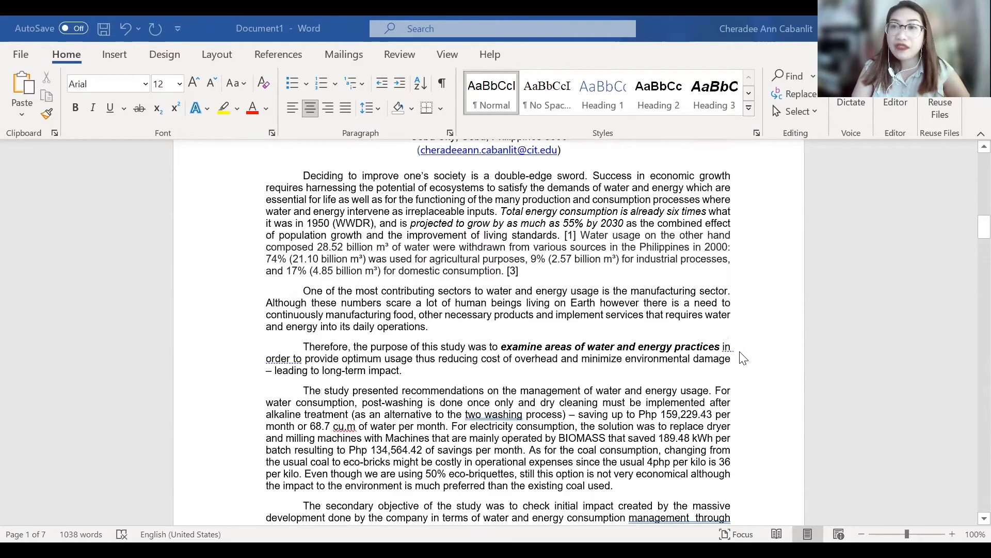
scroll(743, 358, "down", 15)
scroll(744, 357, "down", 15)
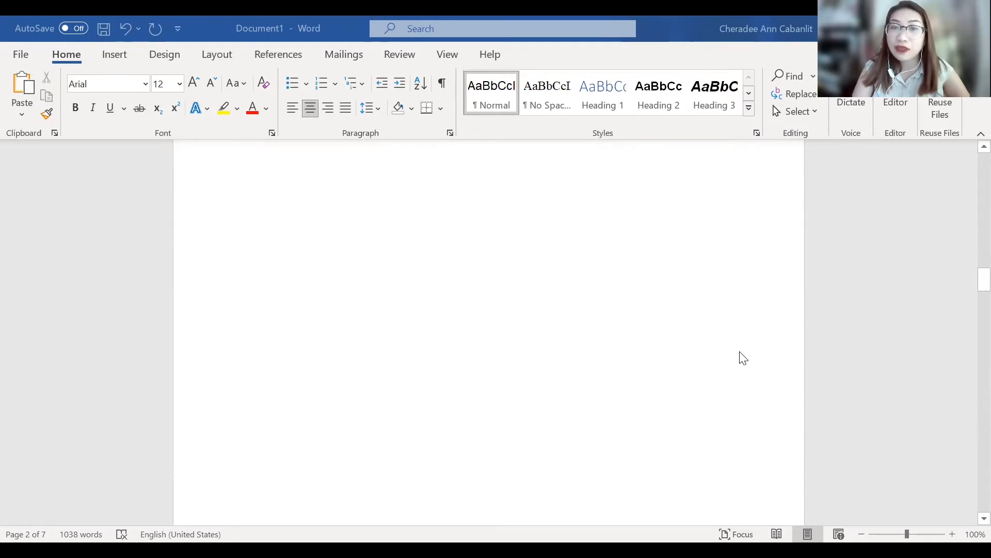
scroll(744, 358, "down", 5)
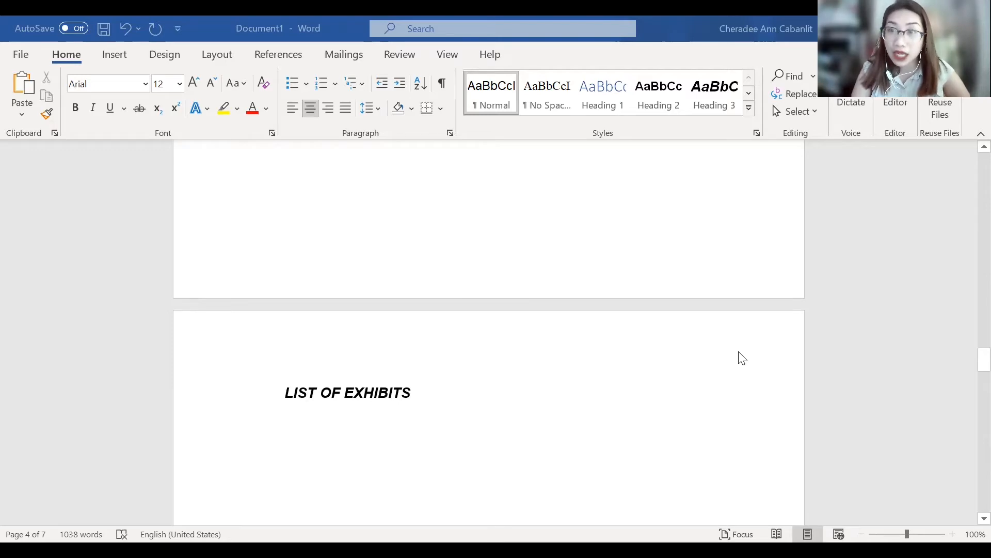
scroll(743, 358, "down", 15)
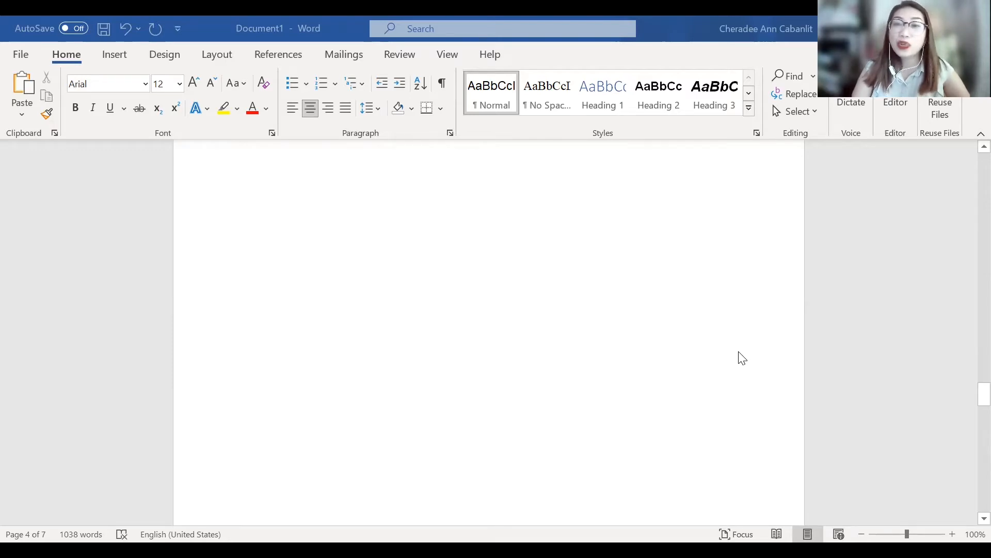
scroll(680, 337, "down", 10)
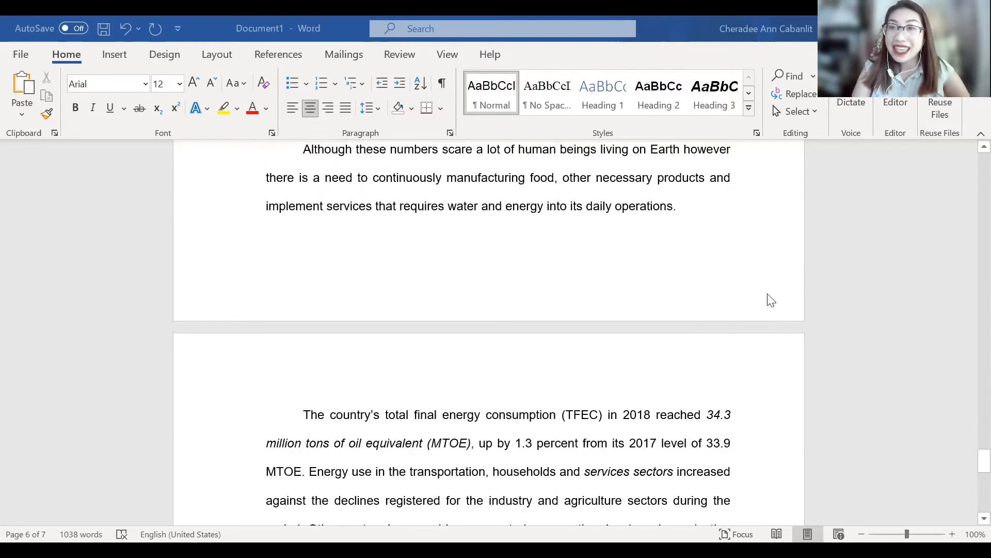
scroll(930, 425, "down", 2)
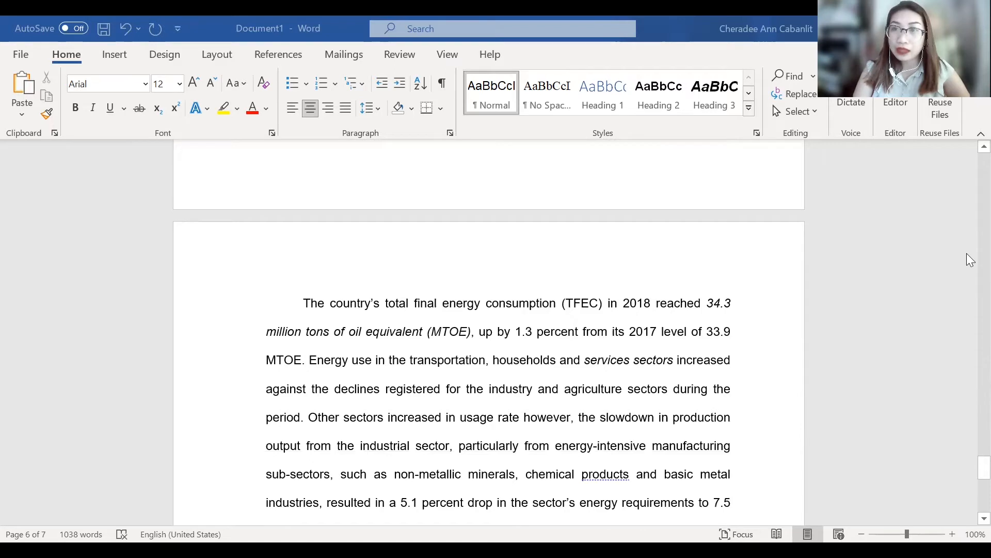
left_click_drag(984, 467, 966, 154)
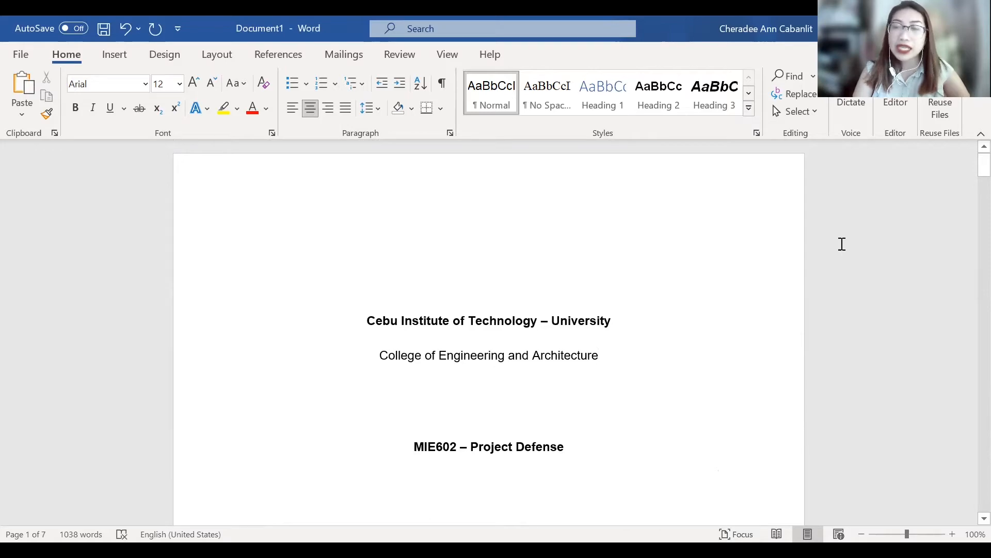
- Insert a page number at the bottom of the pages using the Plain Number 3 style
scroll(738, 317, "down", 5)
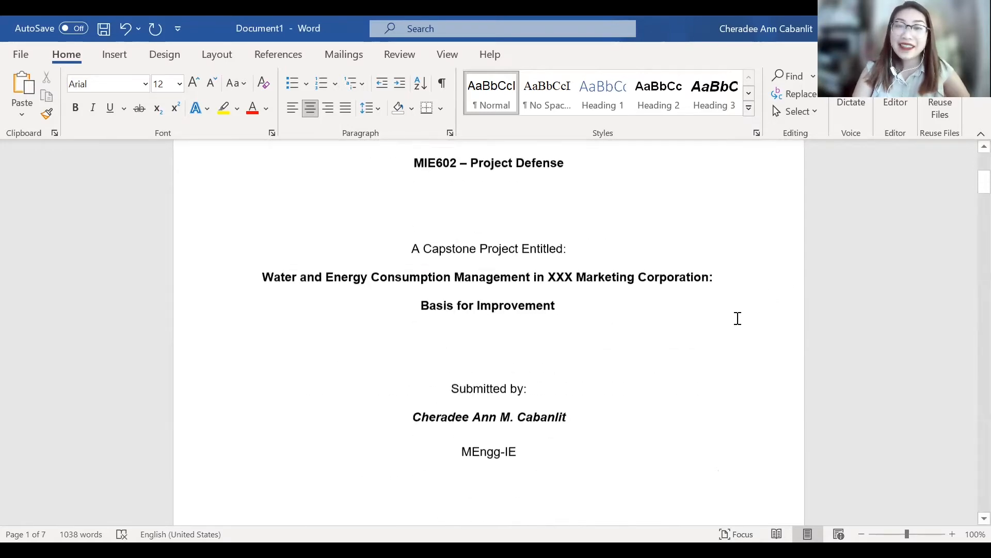
scroll(737, 318, "down", 5)
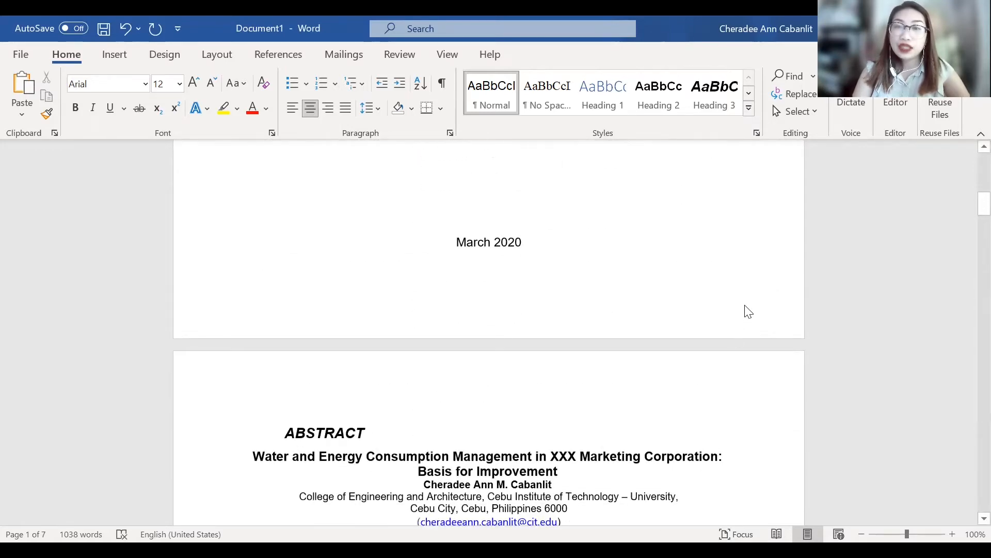
double_click(748, 310)
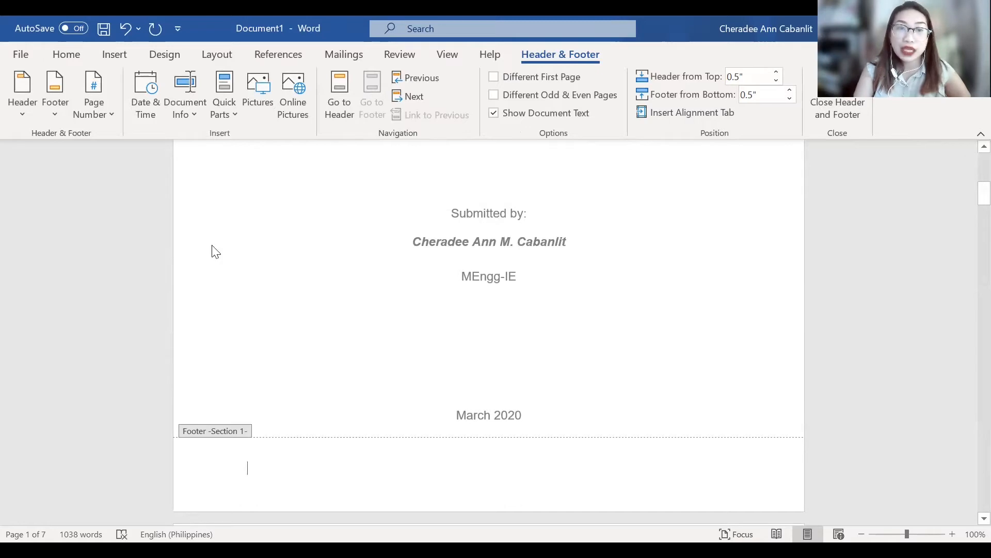
double_click(227, 193)
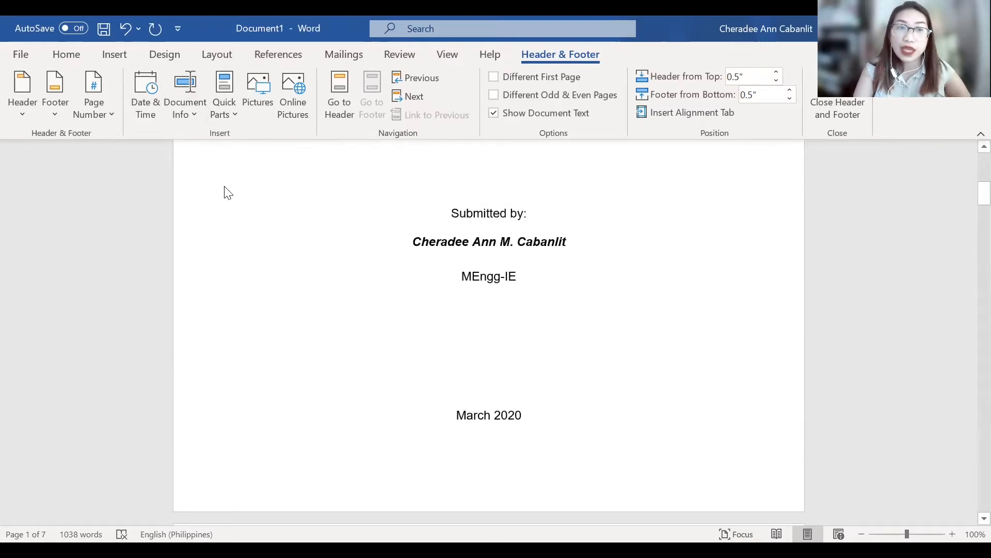
left_click(118, 52)
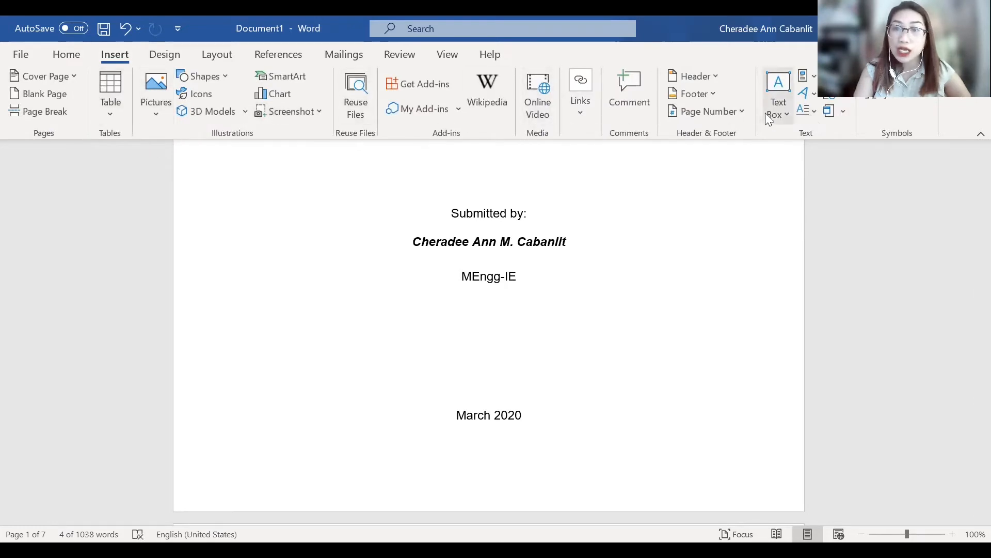
left_click(745, 111)
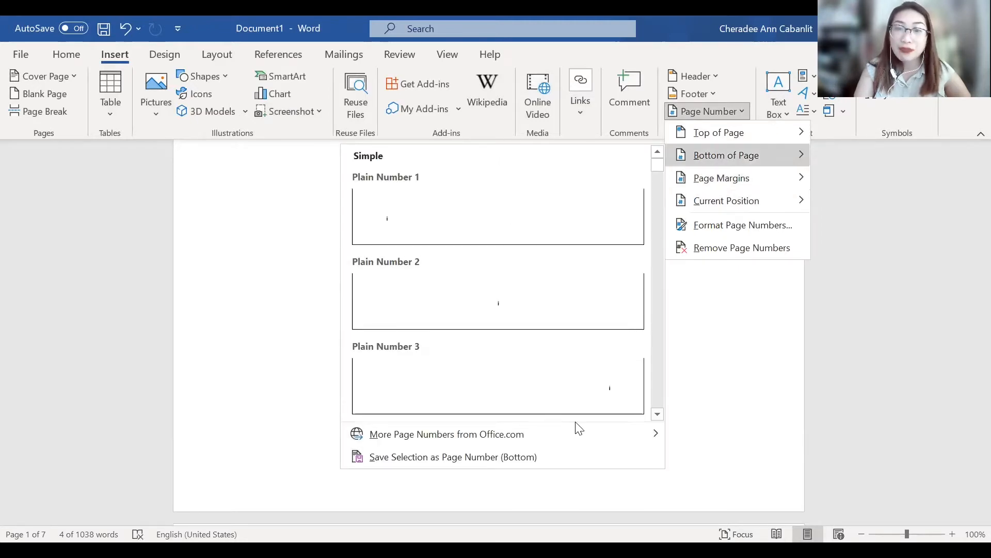
left_click(593, 401)
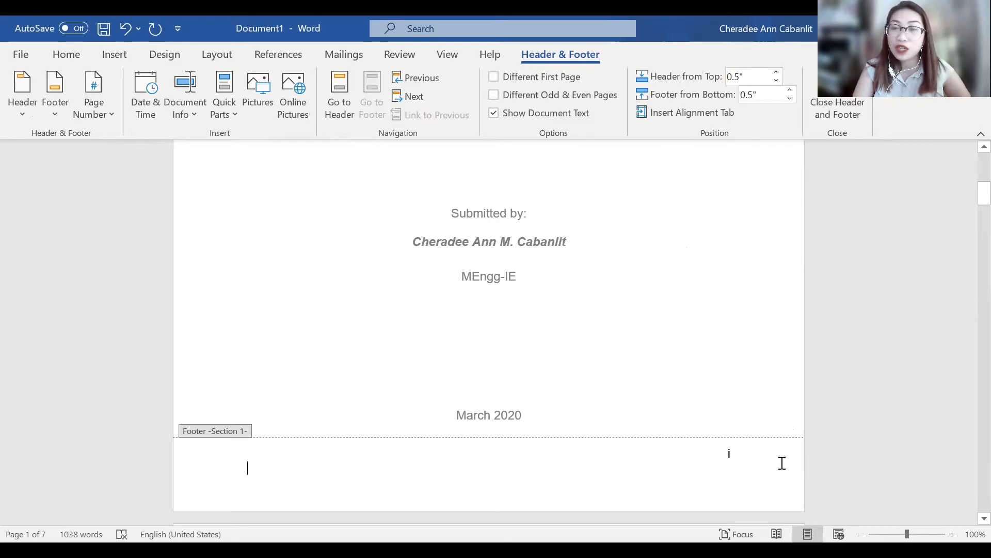
- Set the footer page number's format to 1, 2, 3, leave the footer, and check the numbering on the first pages
scroll(782, 463, "down", 2)
scroll(782, 463, "up", 1)
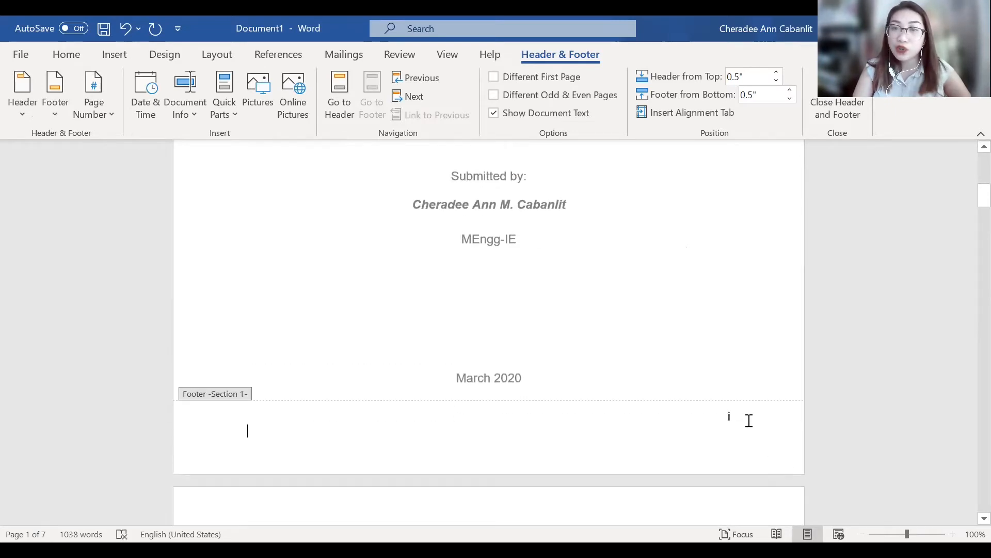
left_click_drag(748, 421, 703, 417)
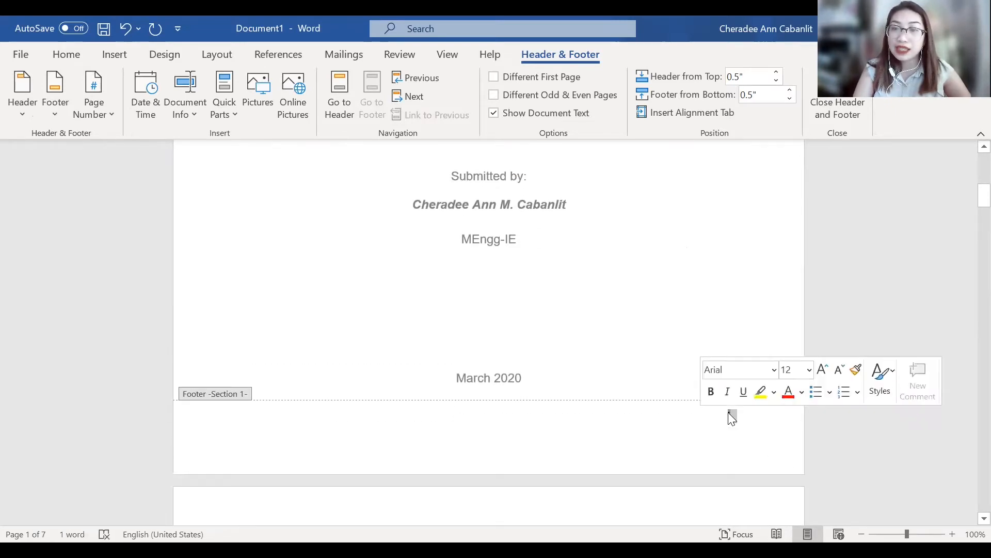
right_click(728, 412)
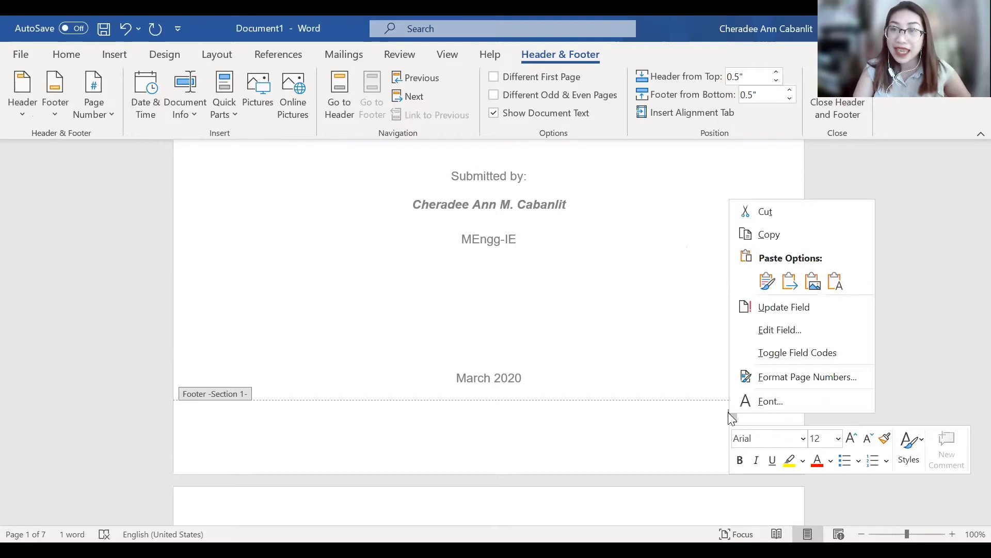
left_click(820, 391)
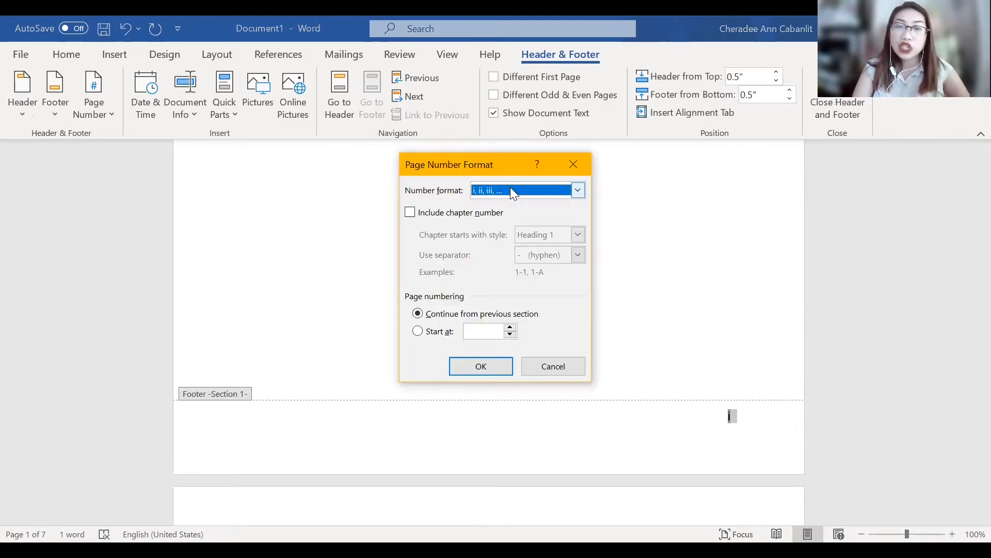
left_click(510, 187)
left_click(500, 209)
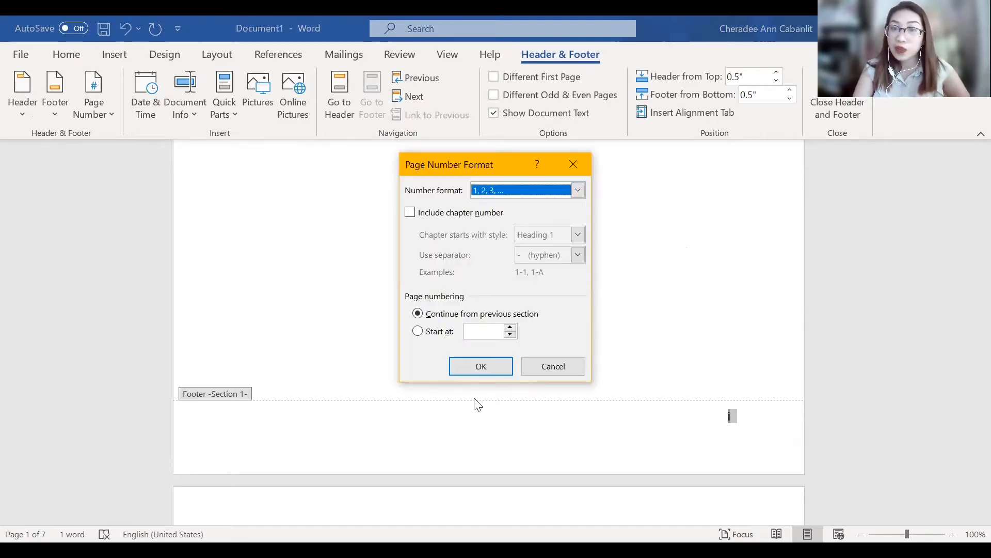
left_click(485, 372)
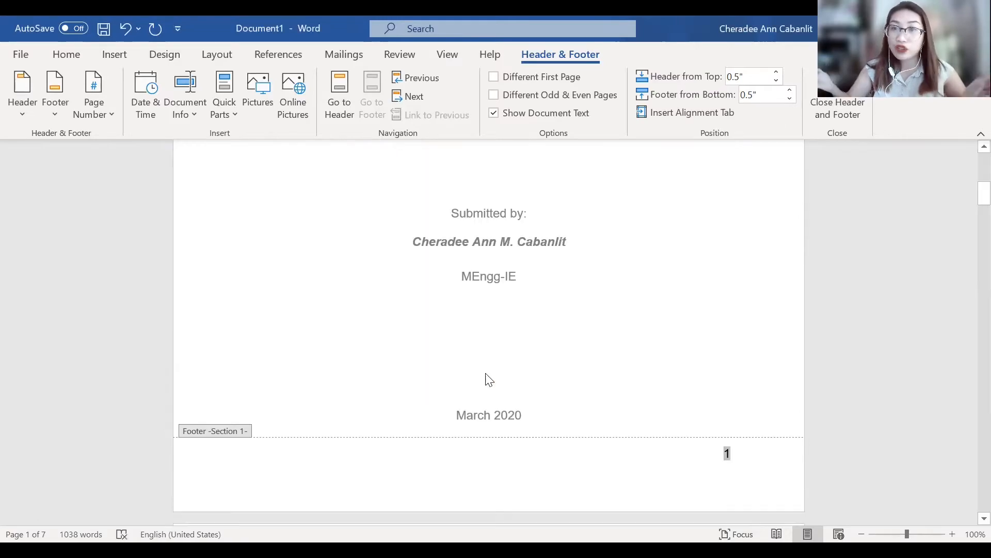
double_click(748, 346)
scroll(750, 347, "down", 10)
scroll(750, 347, "down", 12)
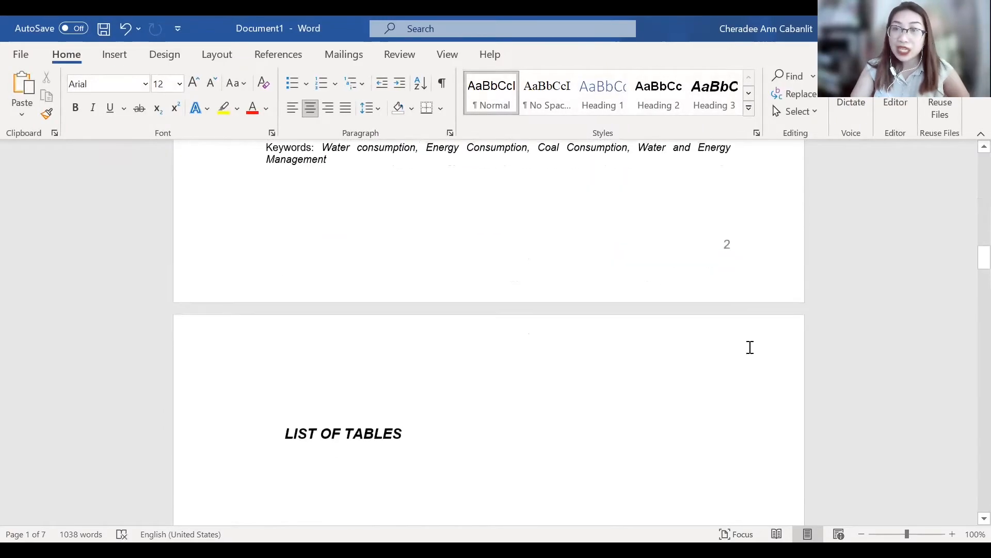
scroll(751, 347, "up", 8)
scroll(753, 347, "up", 15)
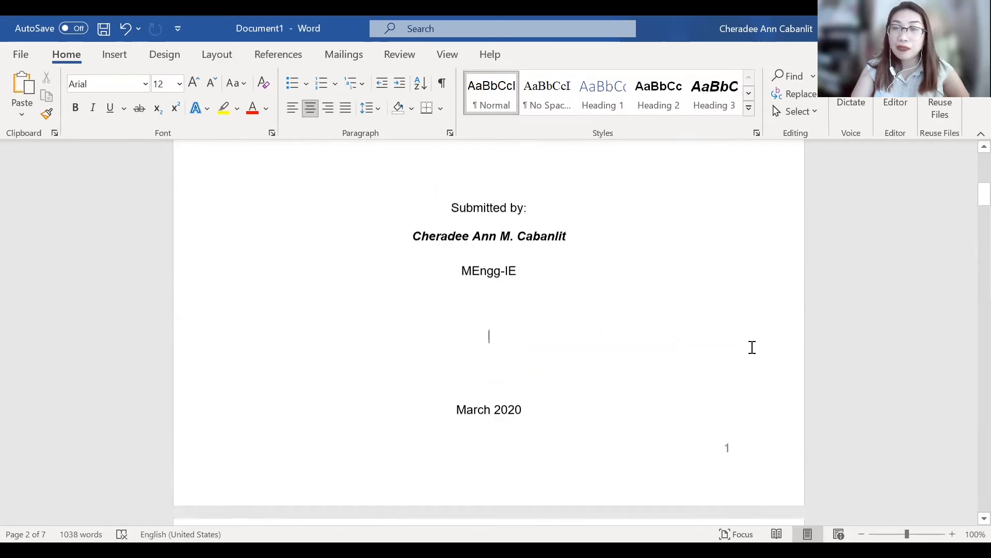
- Reopen the title page footer and format its page number as i, ii, iii, starting at i
scroll(752, 347, "down", 6)
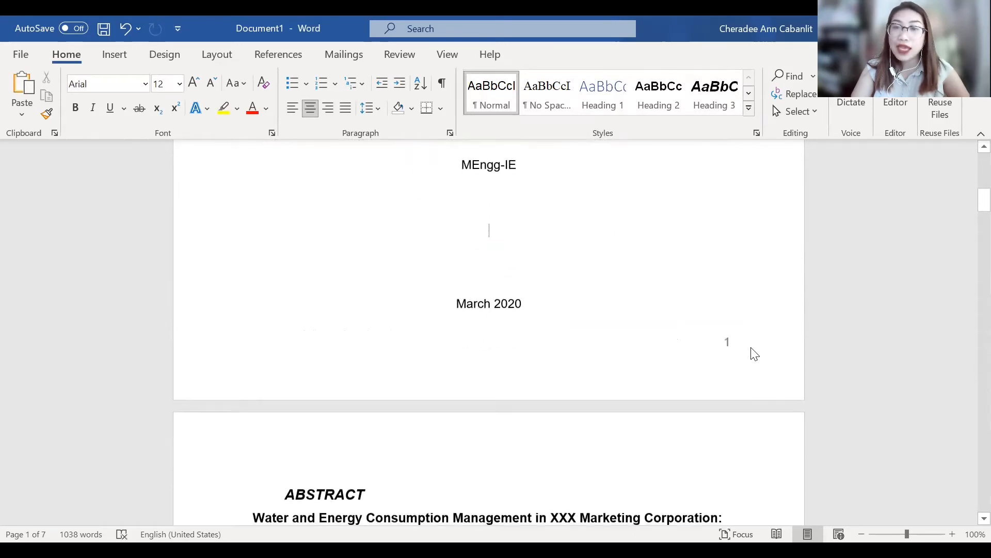
left_click(742, 351)
double_click(742, 350)
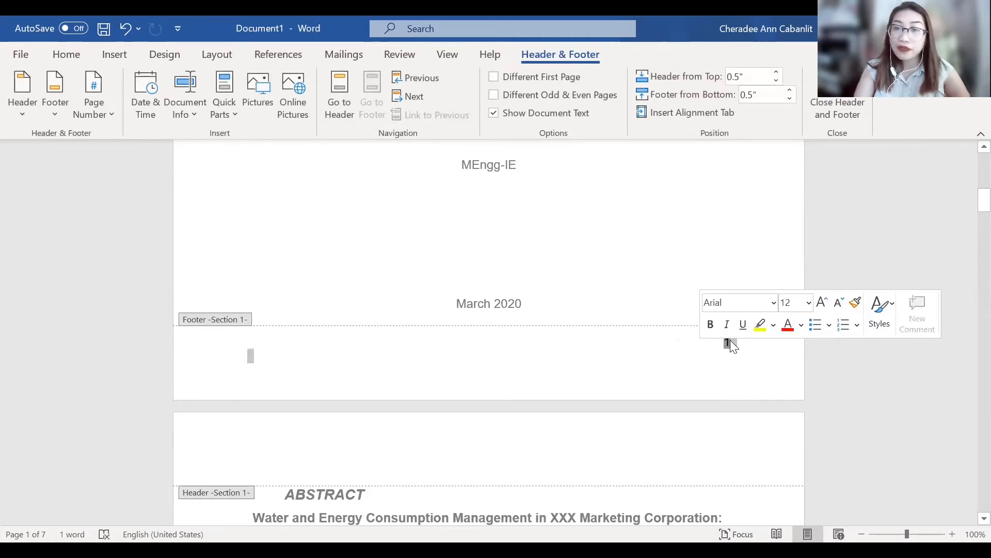
right_click(731, 345)
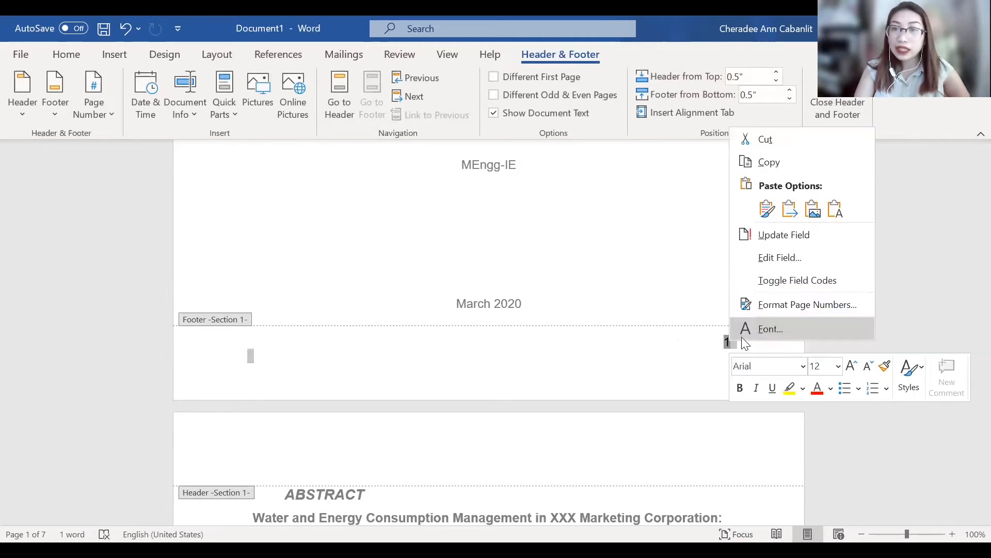
left_click(775, 307)
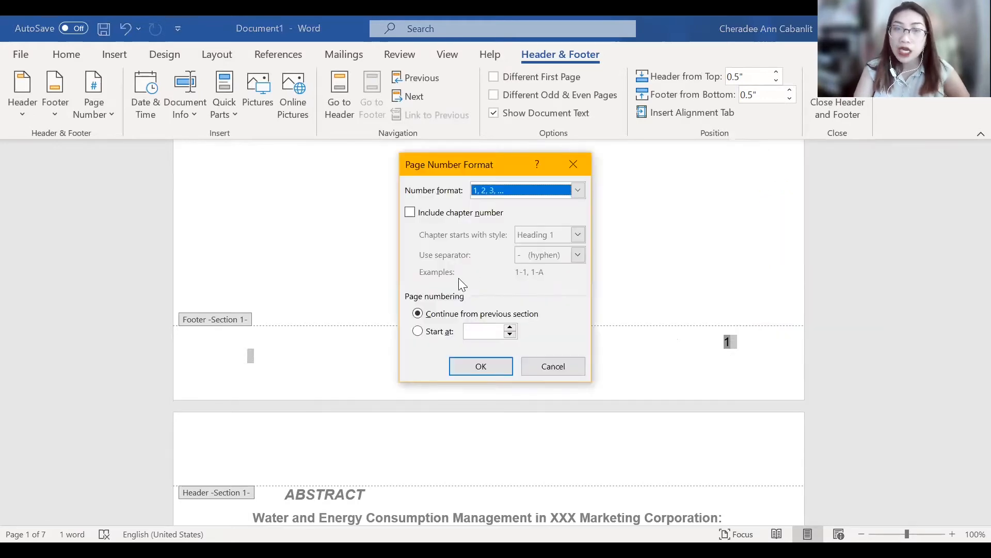
left_click(503, 195)
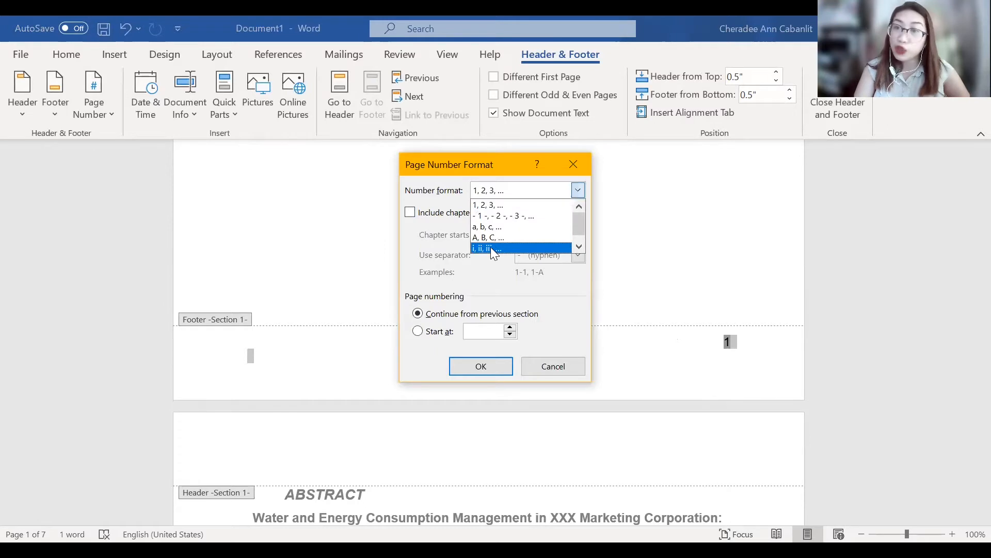
left_click(490, 247)
left_click(419, 330)
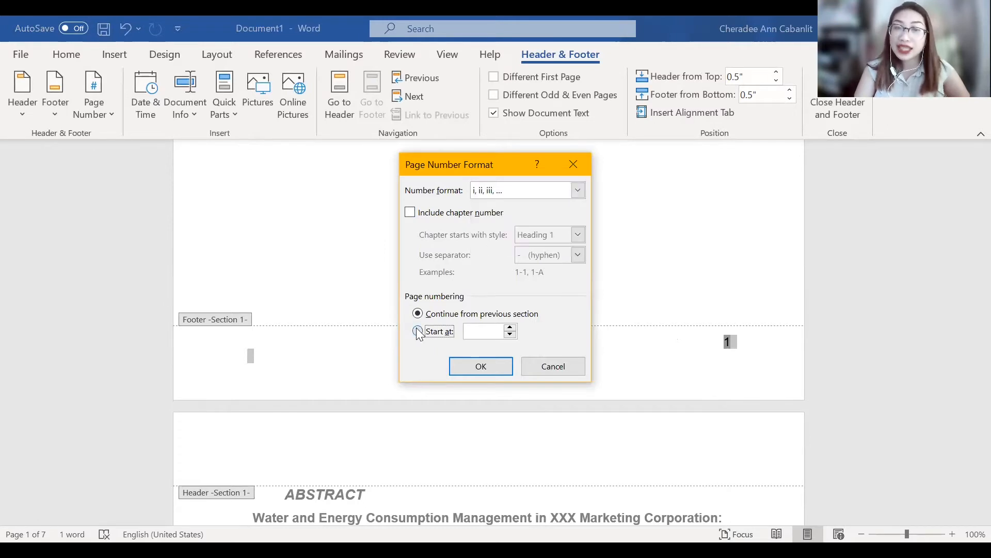
left_click(463, 360)
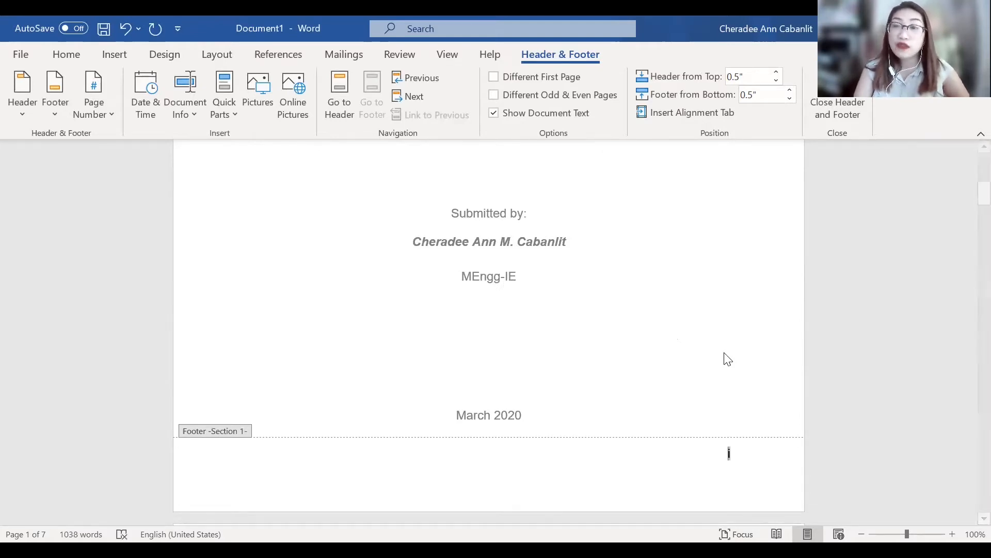
- Enable a different first page for the Section 1 footer to leave the title page without a page number
left_click(736, 462)
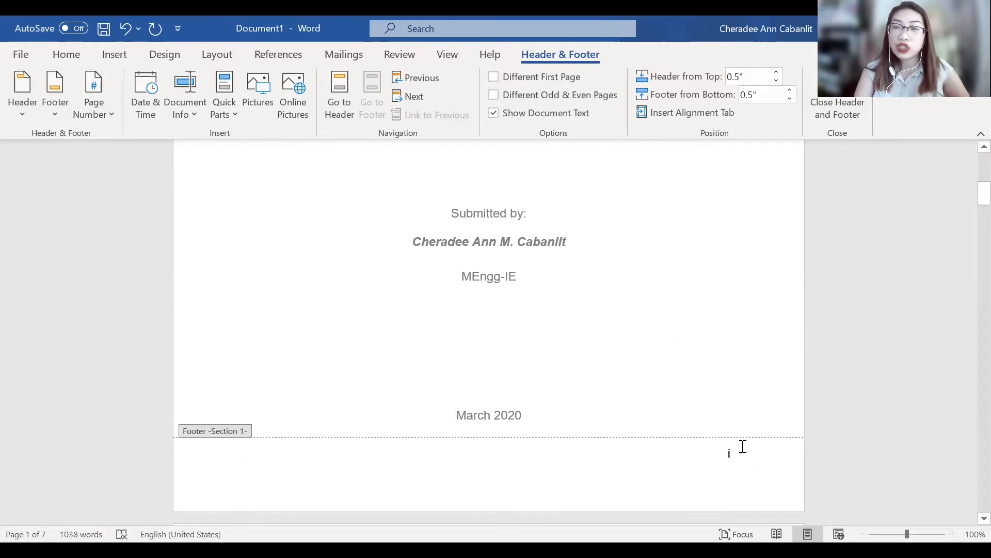
left_click(495, 75)
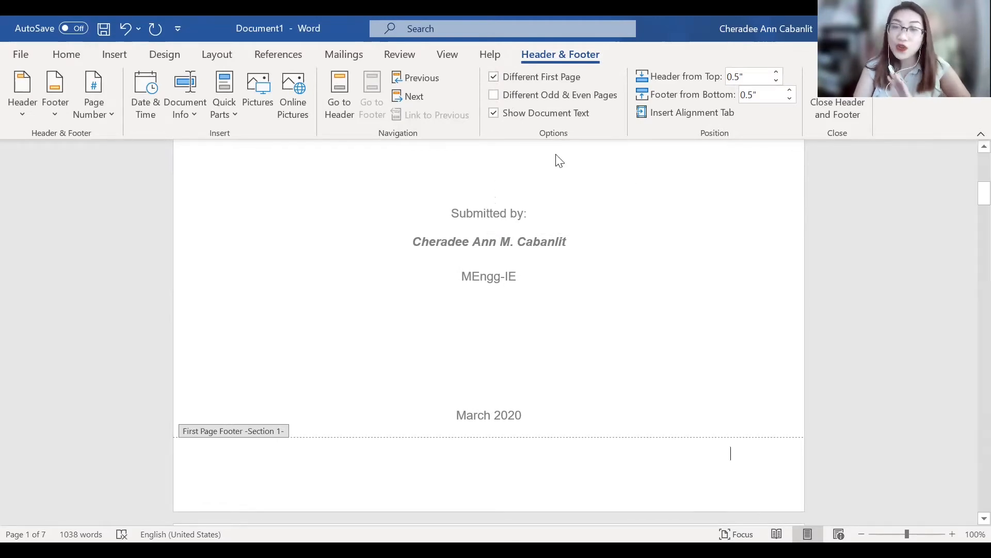
scroll(725, 365, "down", 2)
scroll(726, 366, "down", 10)
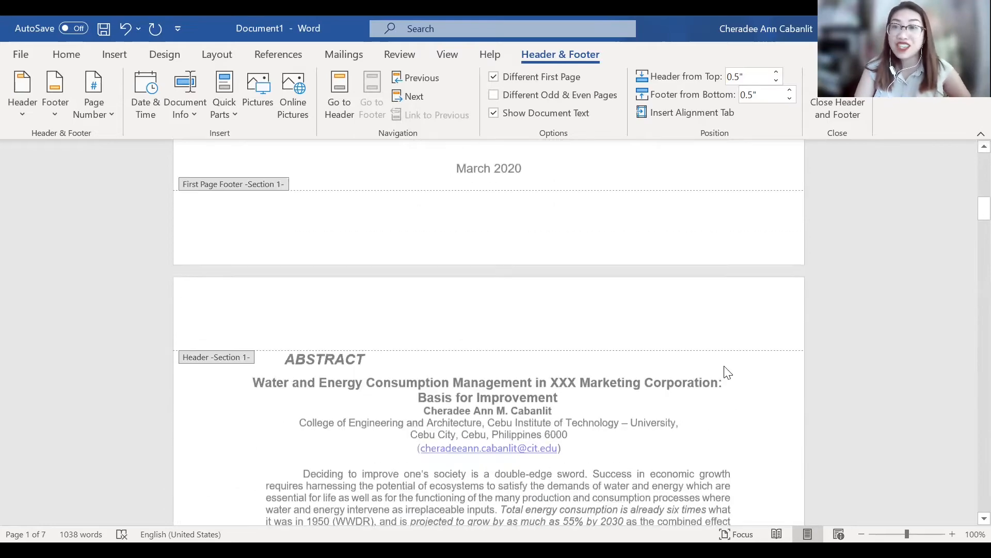
- Check the Section 1 footer's page number on the abstract page and leave footer editing
scroll(725, 366, "down", 7)
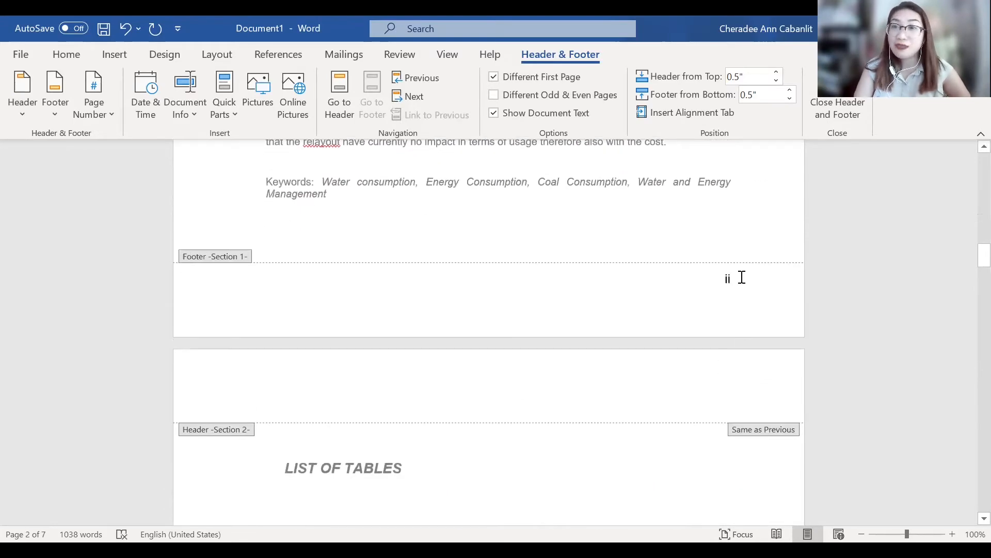
scroll(754, 299, "up", 7)
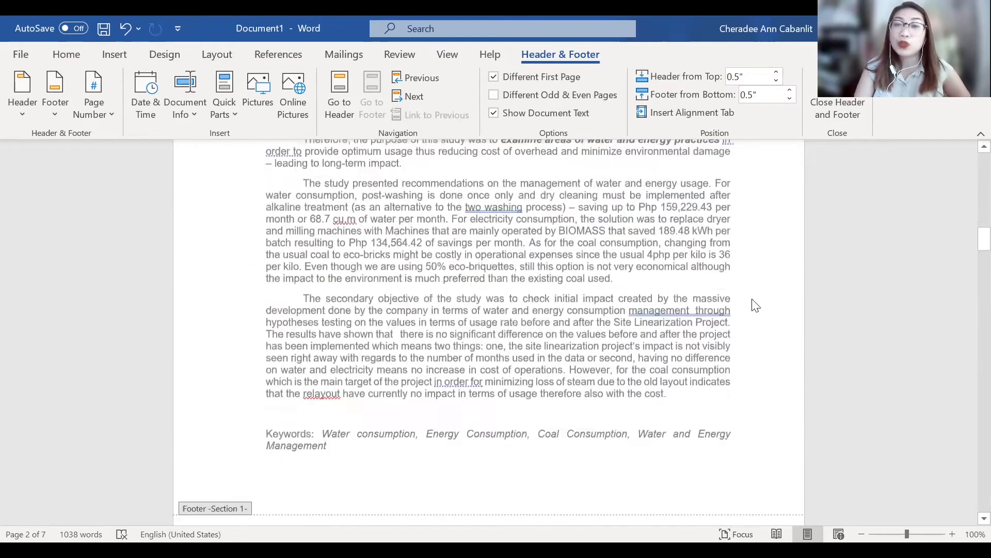
scroll(753, 303, "down", 12)
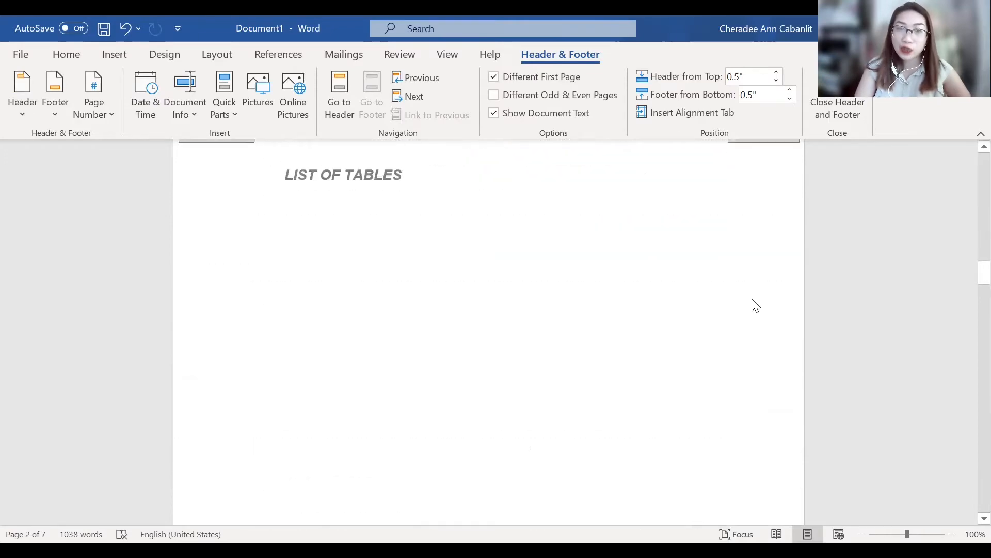
scroll(752, 300, "up", 4)
double_click(583, 418)
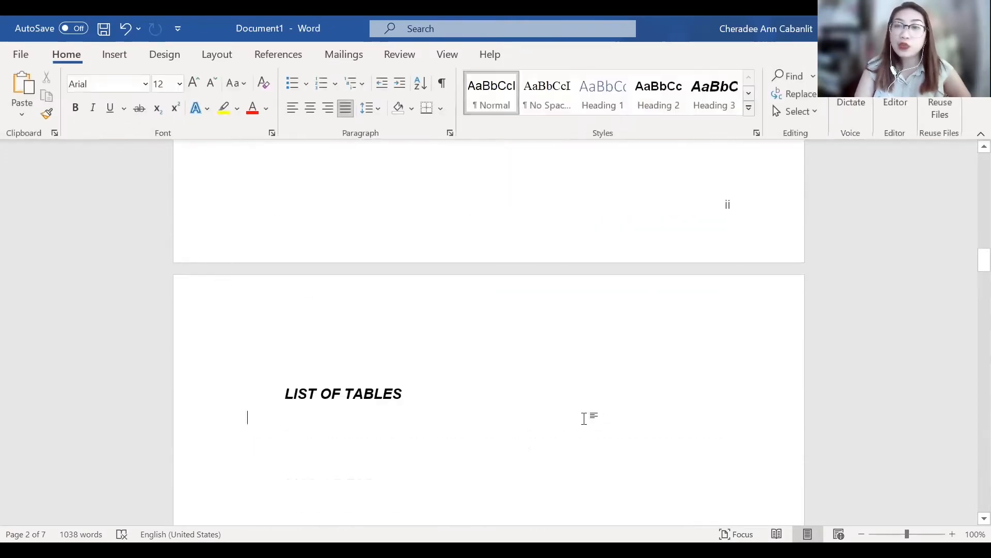
- Examine the footer page numbers from the abstract through the lists of tables, figures and exhibits to Chapter 1
scroll(646, 398, "up", 5)
scroll(646, 398, "up", 5)
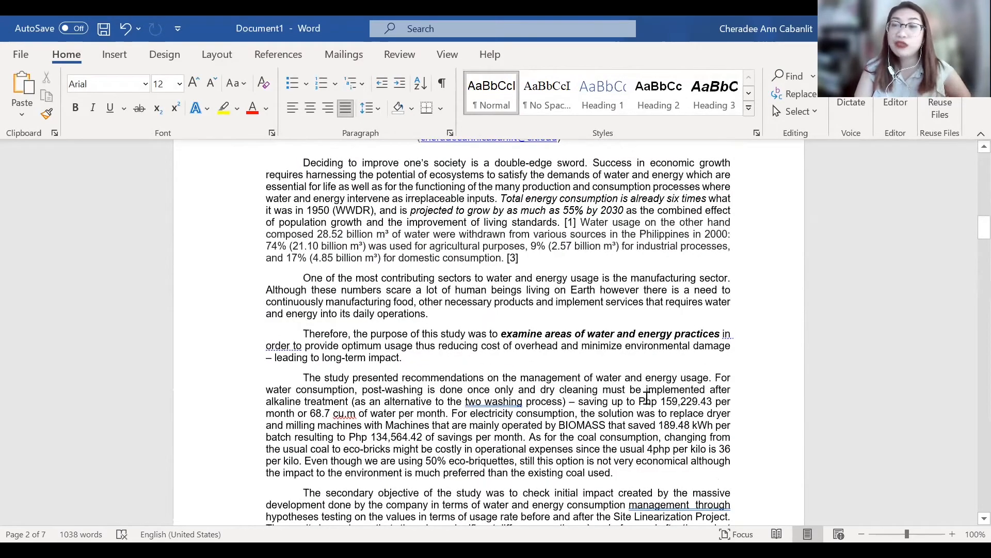
scroll(646, 398, "down", 13)
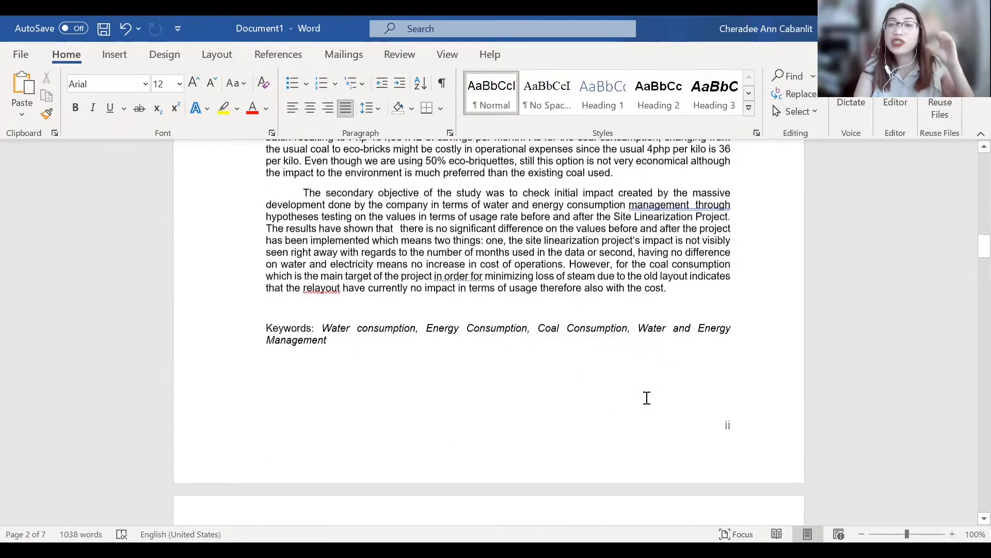
scroll(647, 398, "down", 3)
scroll(647, 398, "up", 5)
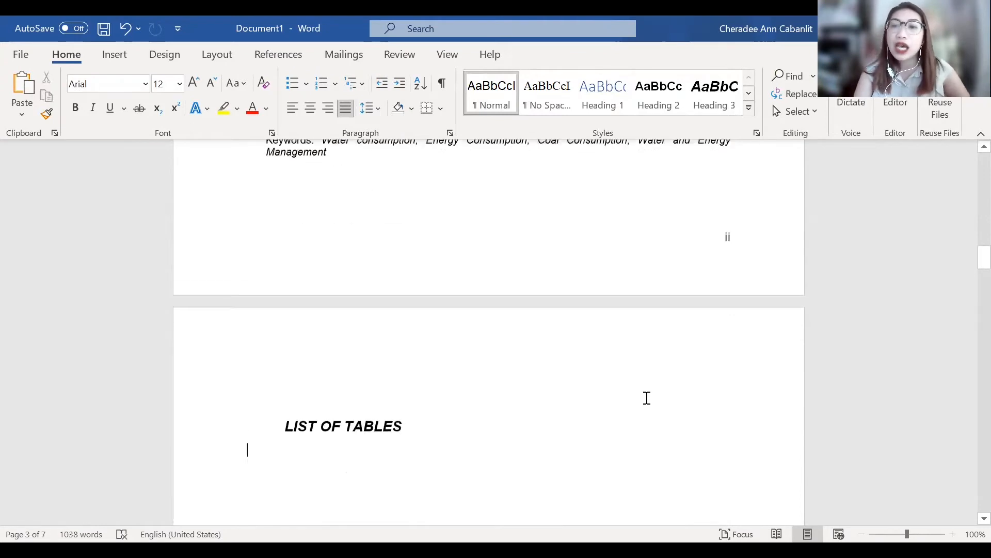
scroll(647, 397, "down", 12)
scroll(646, 398, "down", 1)
scroll(534, 217, "up", 5)
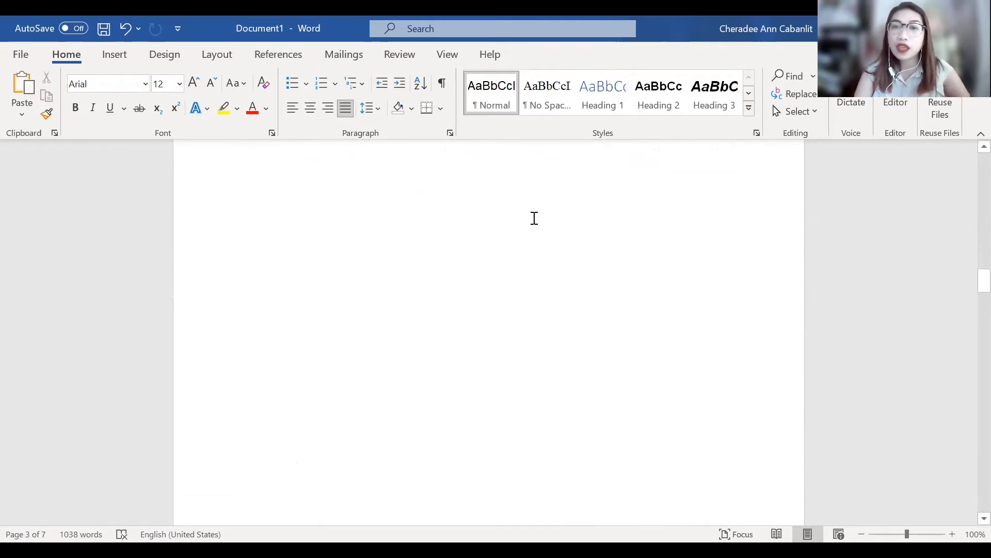
scroll(488, 276, "down", 2)
scroll(488, 276, "down", 15)
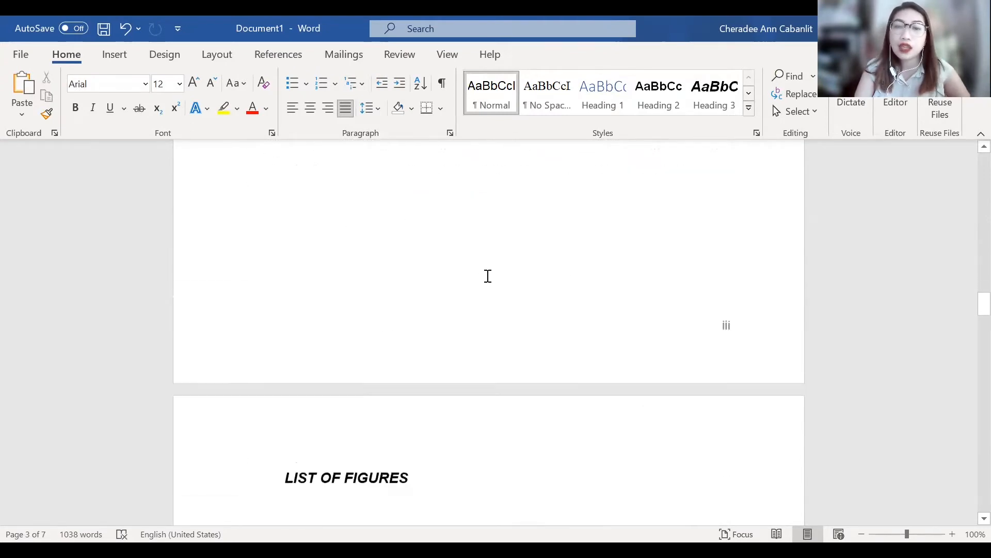
scroll(489, 333, "down", 20)
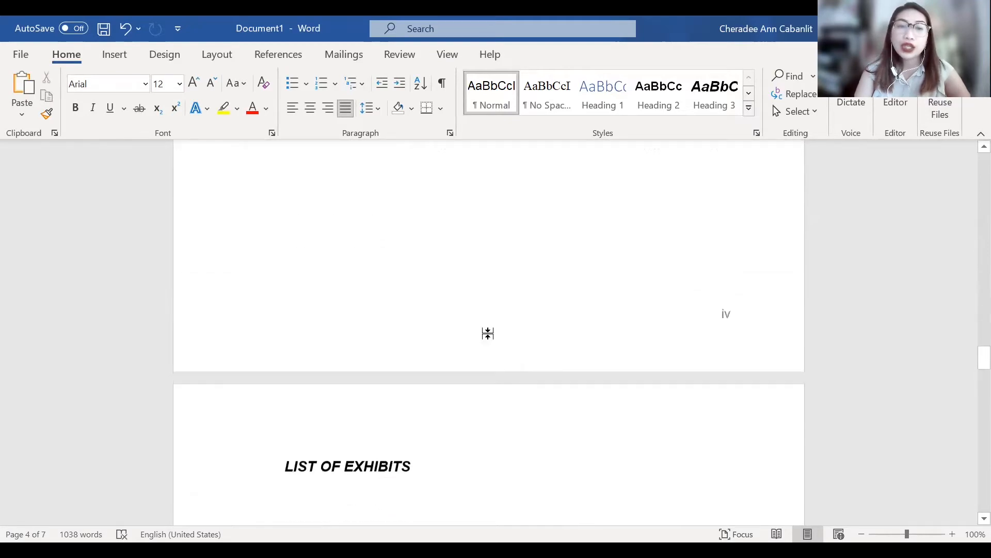
scroll(804, 212, "down", 6)
scroll(779, 301, "up", 4)
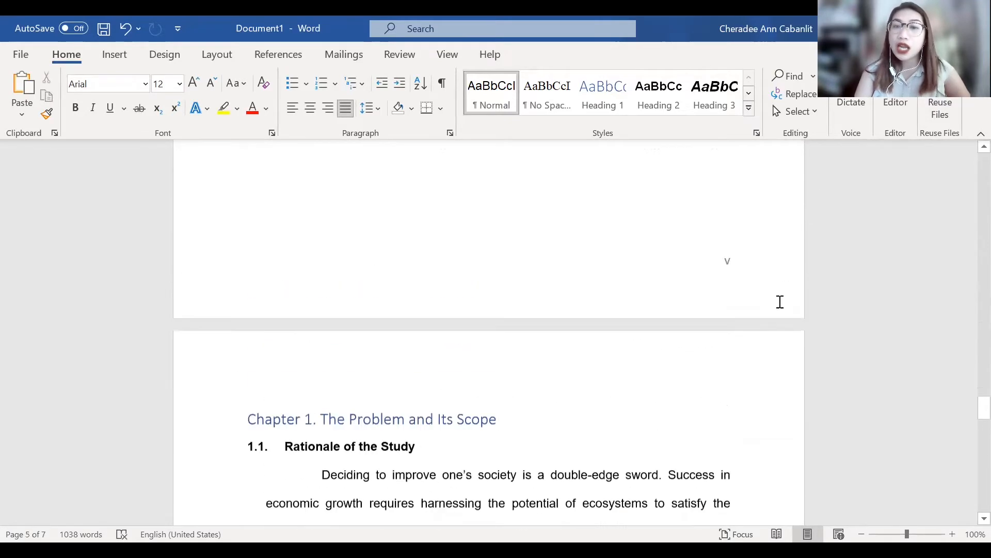
scroll(741, 292, "down", 5)
scroll(741, 294, "down", 12)
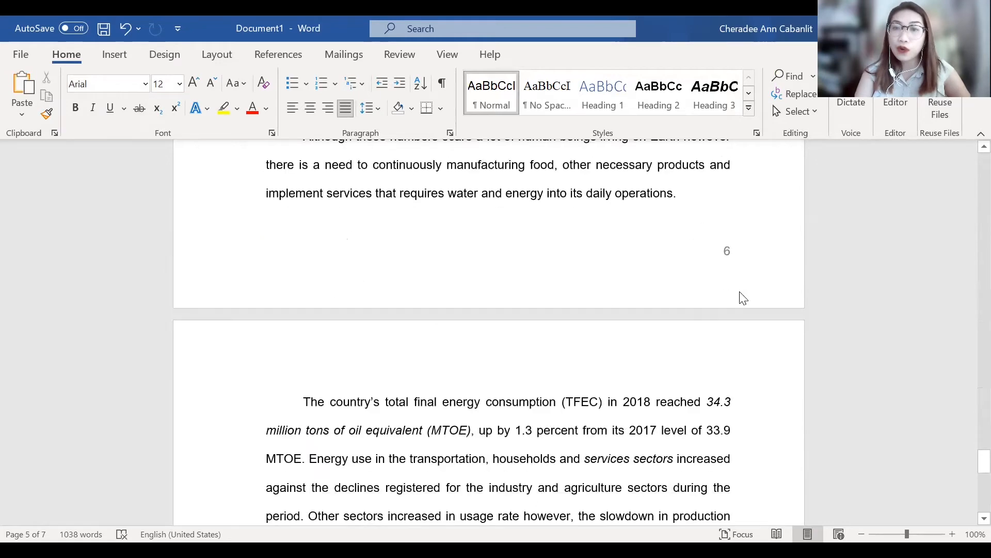
scroll(742, 315, "up", 4)
scroll(744, 361, "down", 2)
- Open the Section 3 footer, compare its page number with the last Section 2 footer, and leave footer editing
double_click(741, 370)
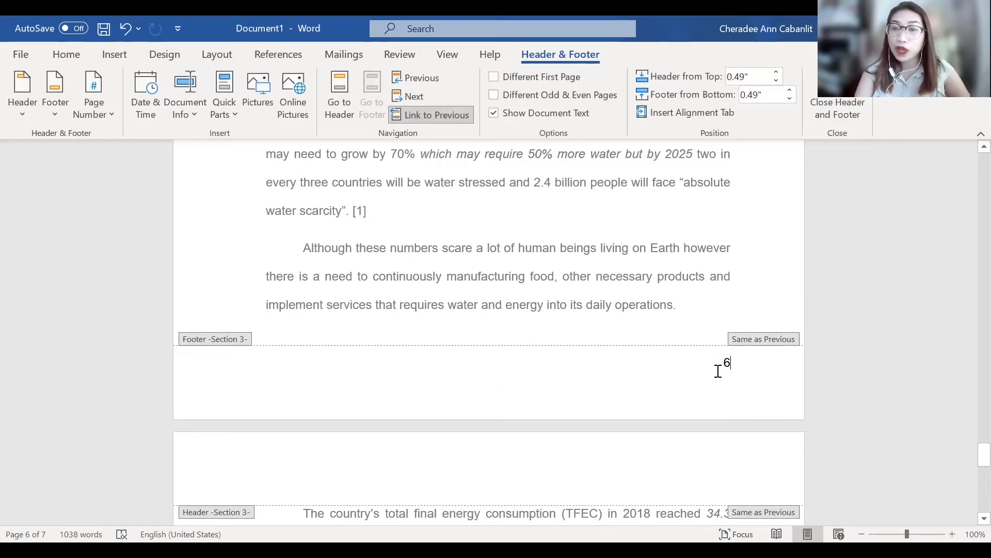
double_click(717, 370)
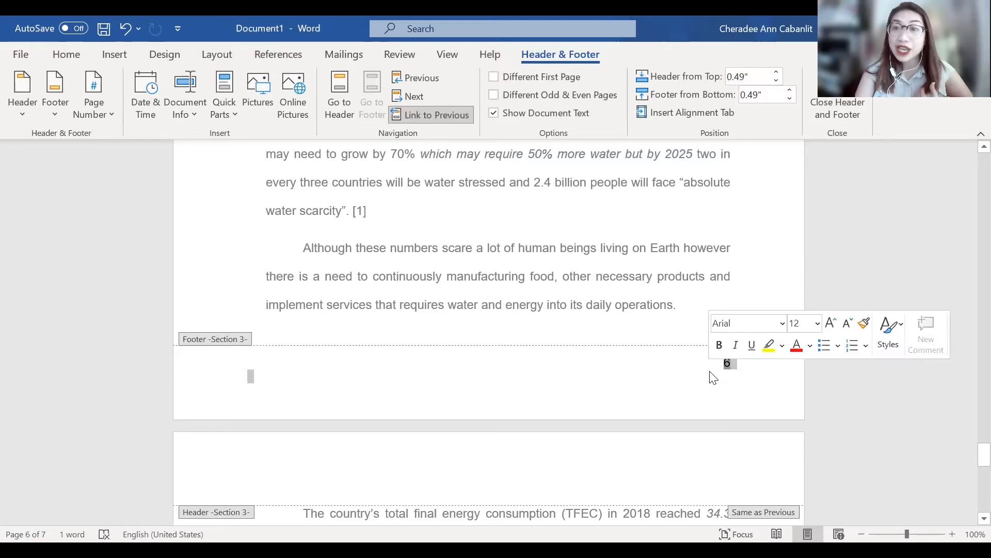
scroll(712, 377, "down", 3)
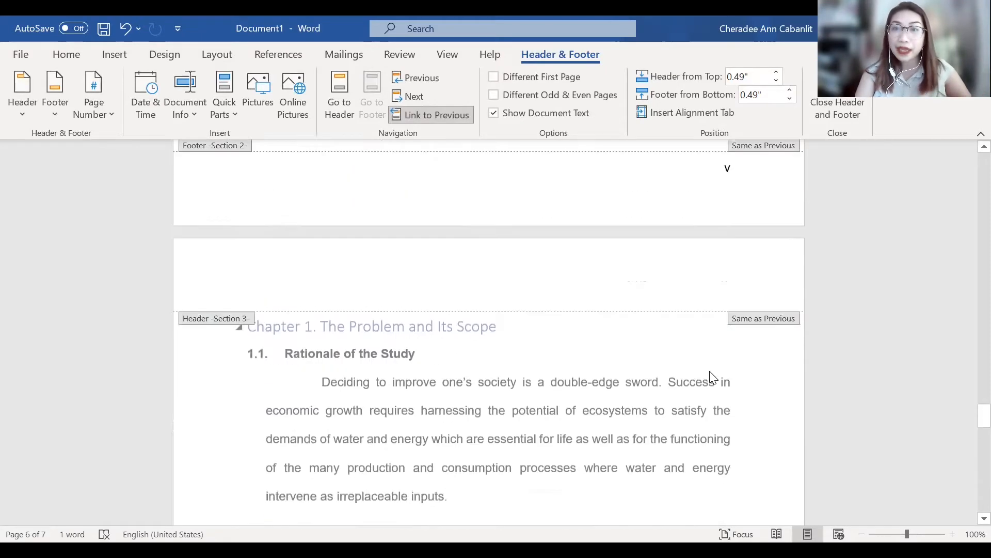
scroll(710, 377, "up", 1)
scroll(710, 376, "down", 5)
scroll(711, 372, "up", 6)
scroll(711, 371, "down", 1)
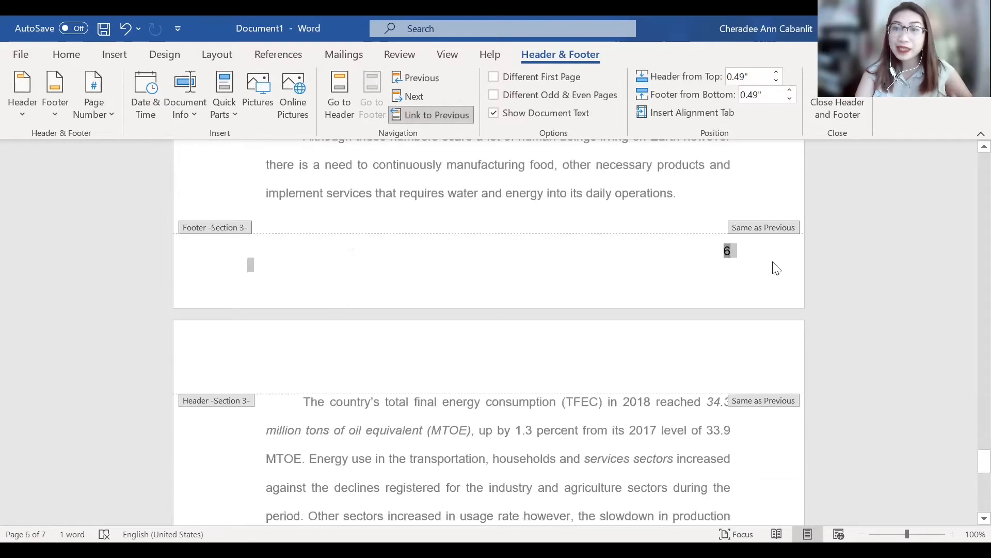
left_click(774, 260)
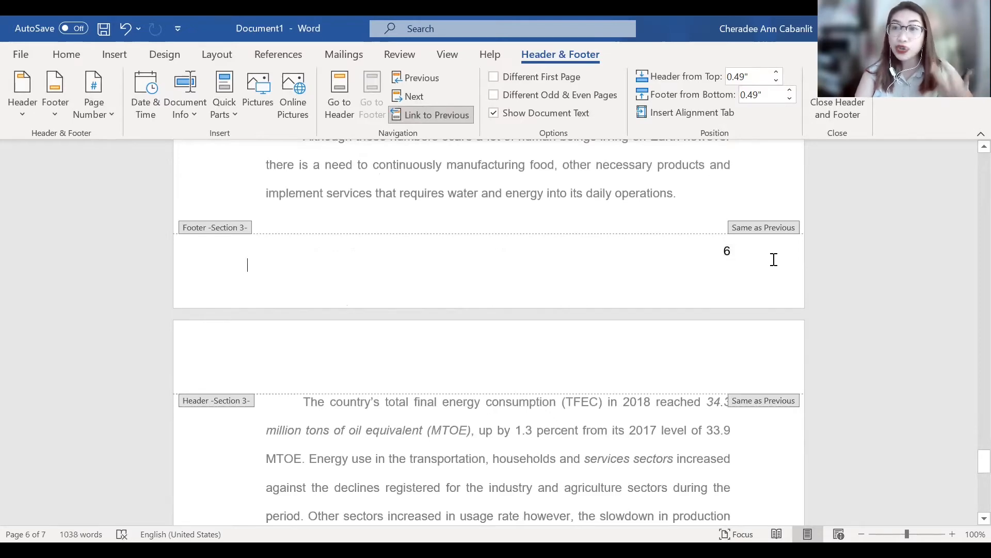
scroll(756, 263, "up", 13)
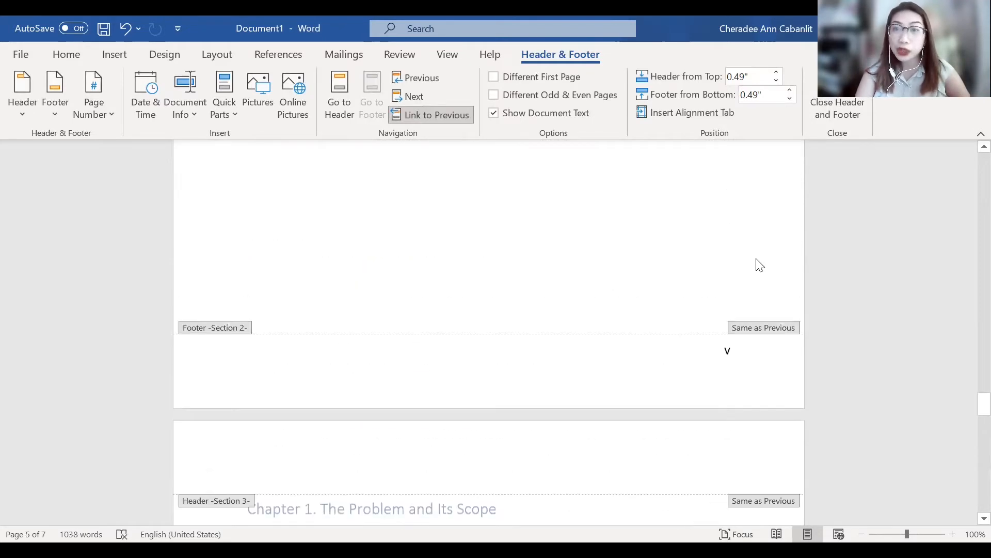
scroll(756, 264, "down", 3)
scroll(754, 264, "up", 5)
scroll(655, 295, "down", 1)
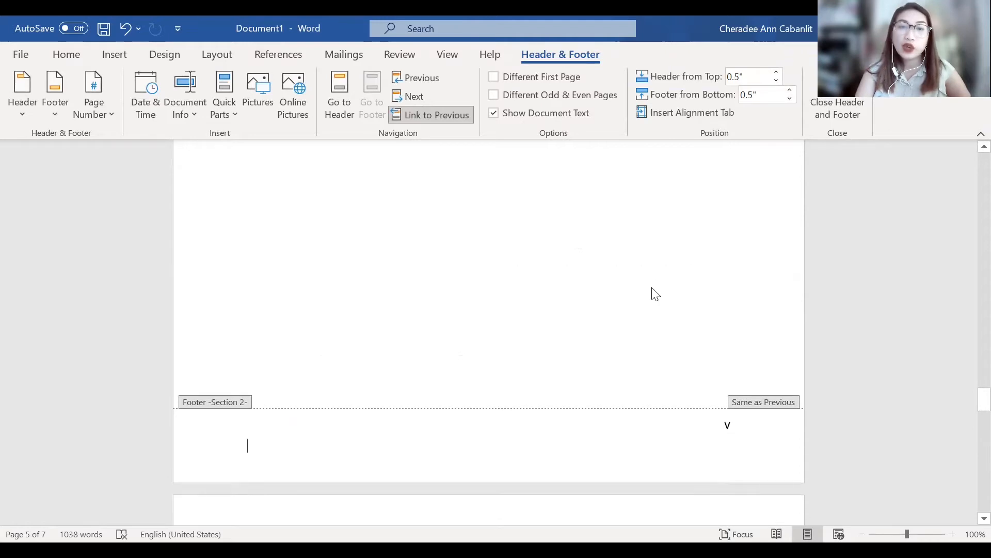
double_click(656, 295)
scroll(652, 295, "down", 4)
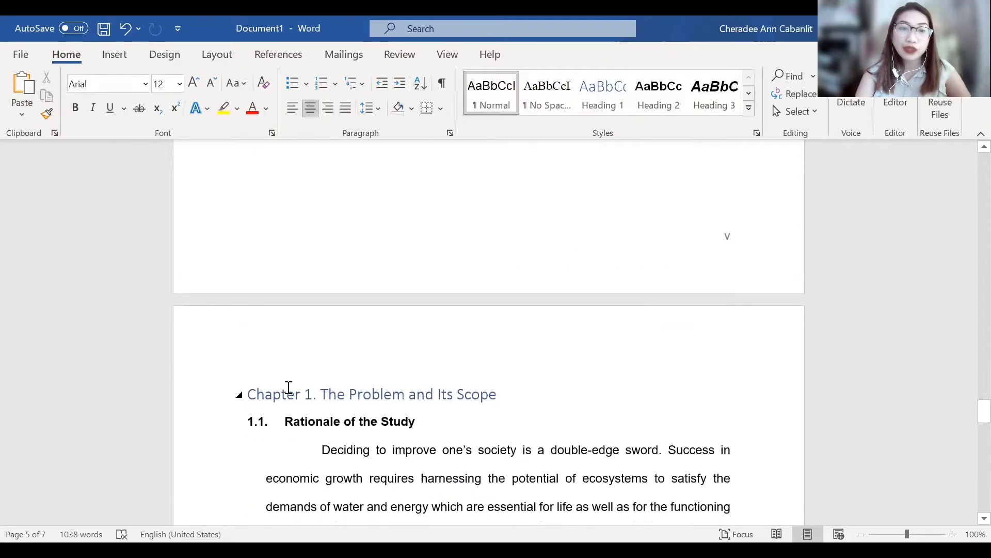
left_click(251, 392)
left_click(323, 188)
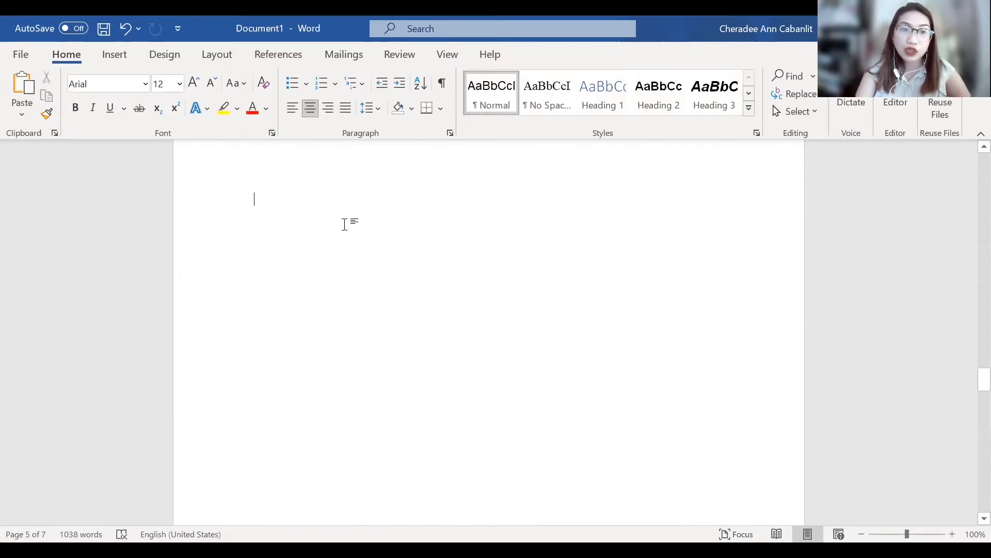
key("ctrl+z")
key("ctrl+z")
key("ctrl+z")
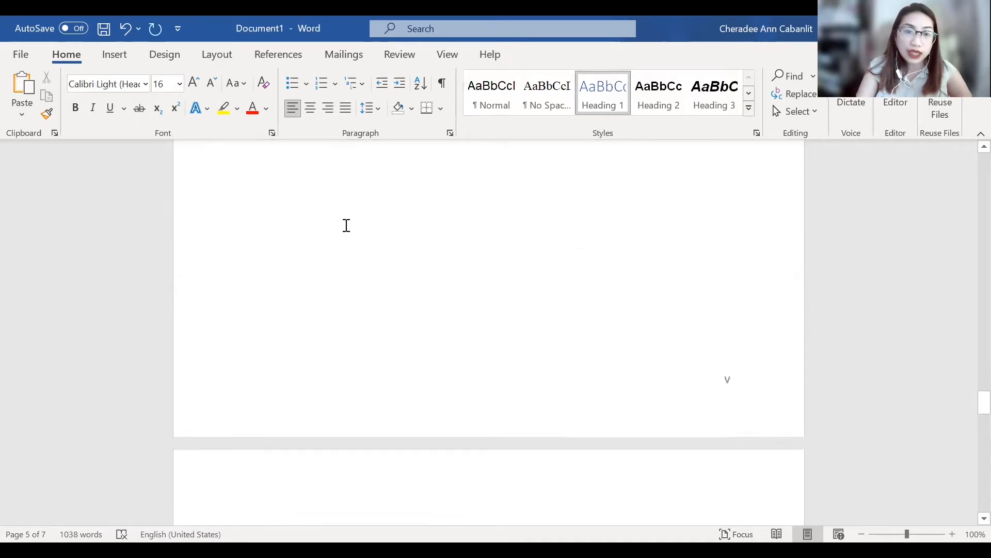
key("ctrl+z")
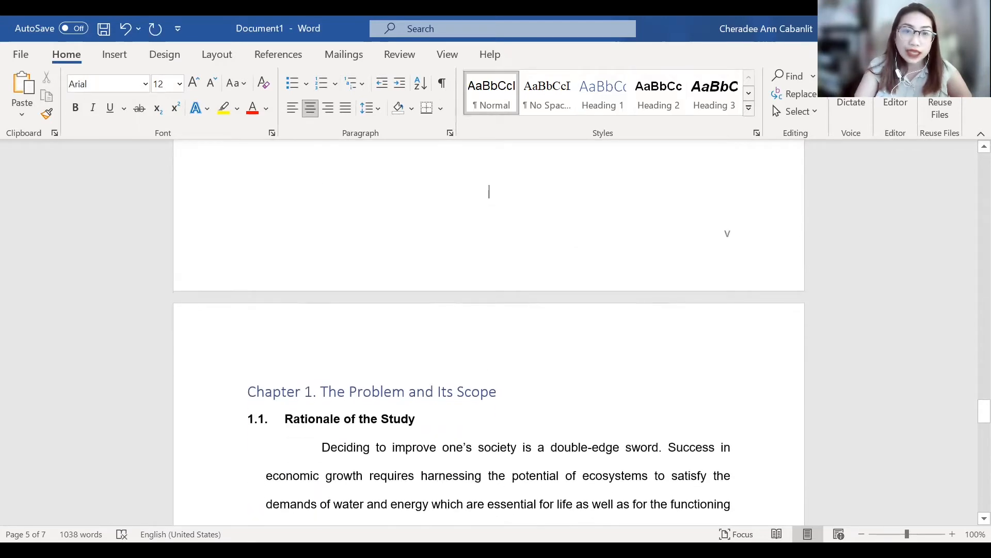
- Add a blank page before Chapter 1 and apply a Next Page section break there
key("Return")
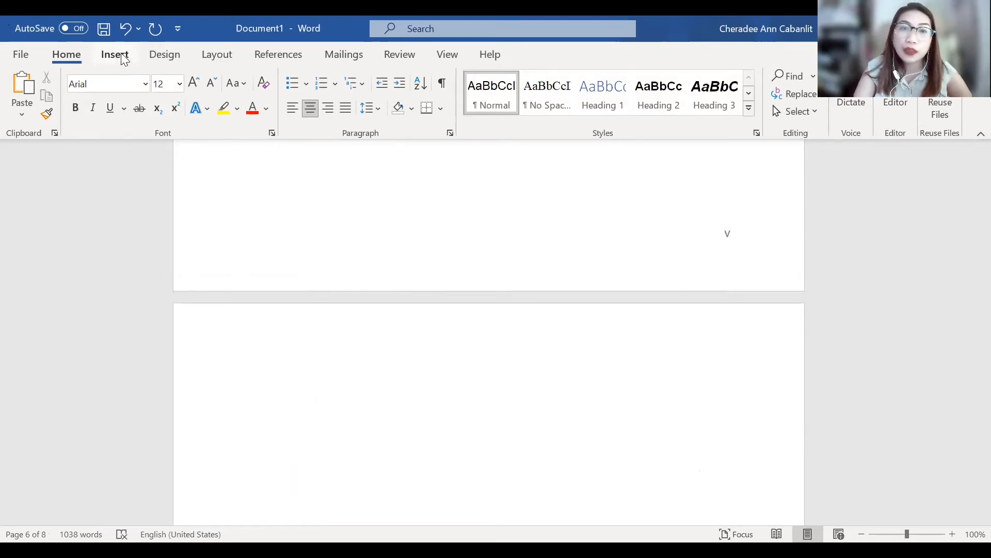
left_click(157, 62)
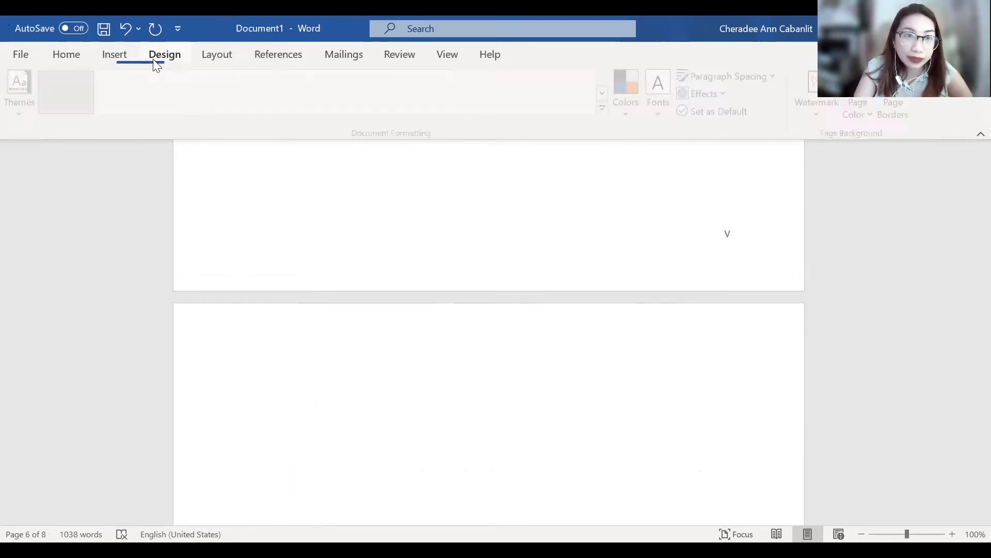
left_click(230, 61)
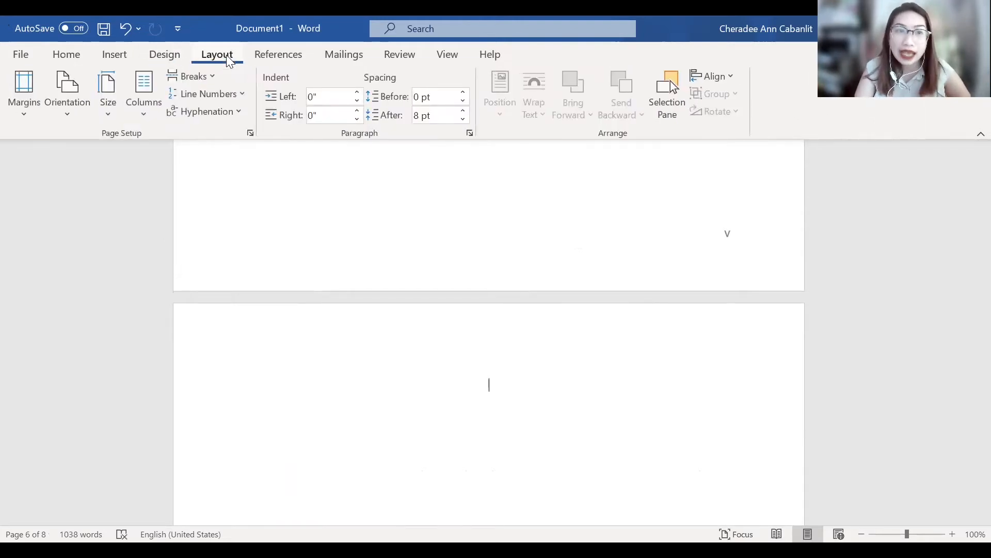
left_click(213, 85)
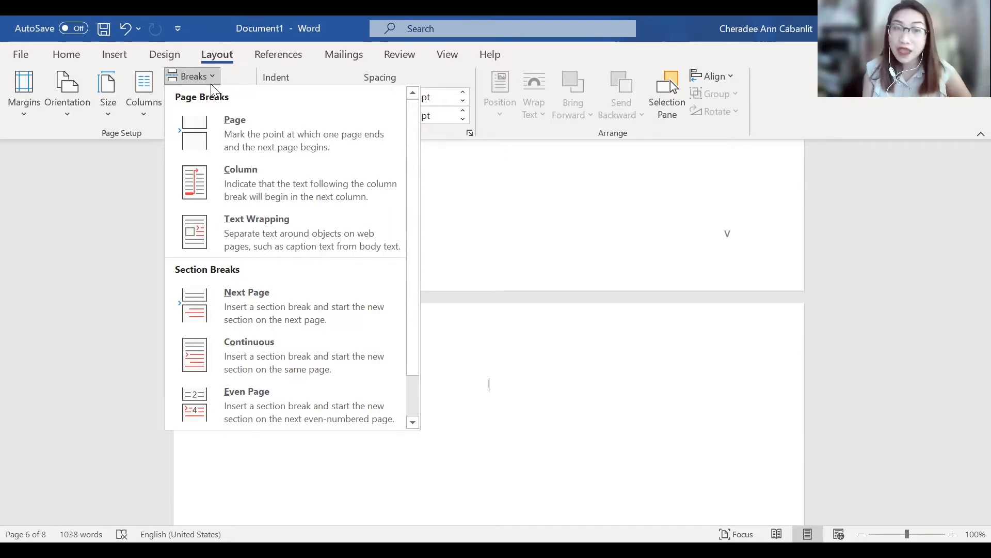
left_click(299, 308)
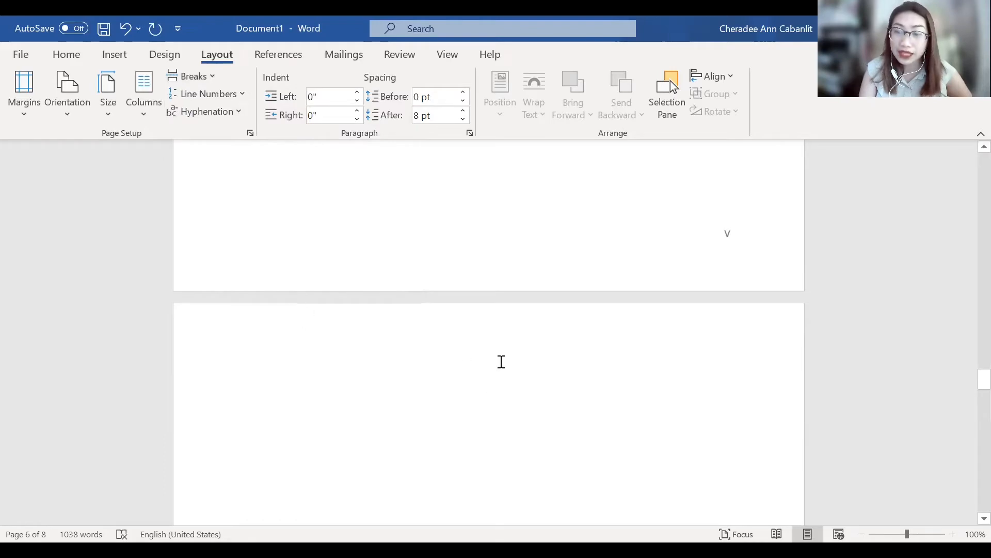
- Examine the page numbers on the blank page and on the pages around the start of Chapter 1
scroll(501, 361, "down", 10)
scroll(521, 360, "up", 2)
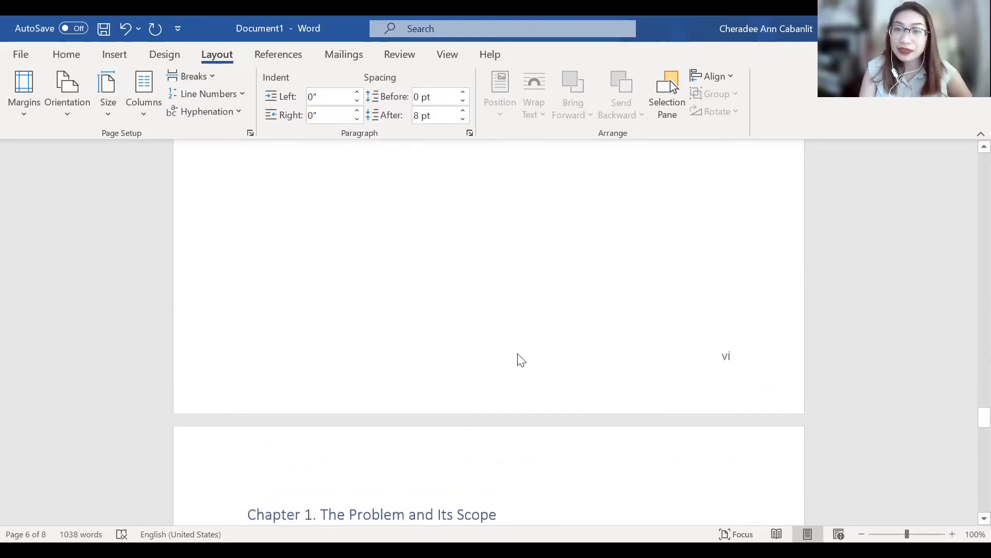
scroll(521, 360, "down", 12)
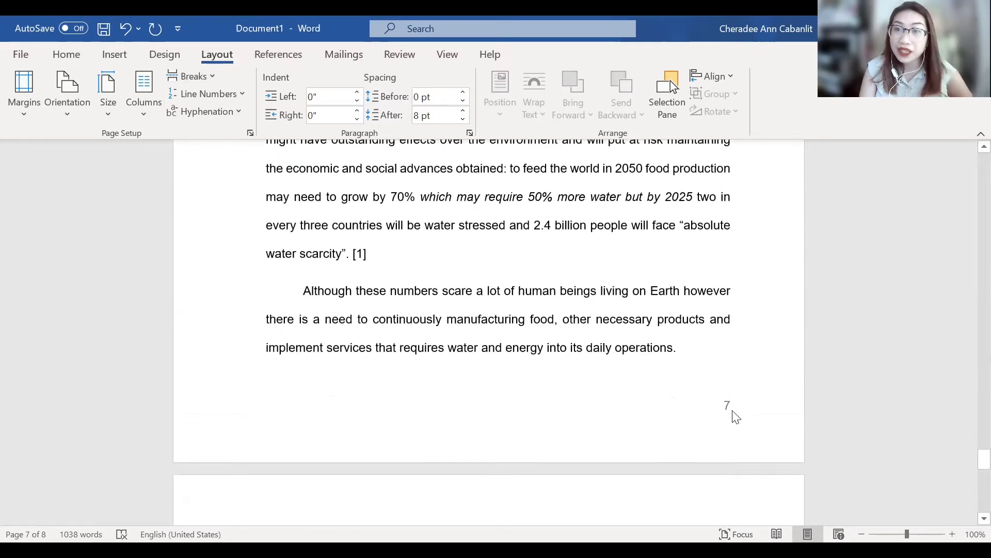
scroll(730, 410, "up", 10)
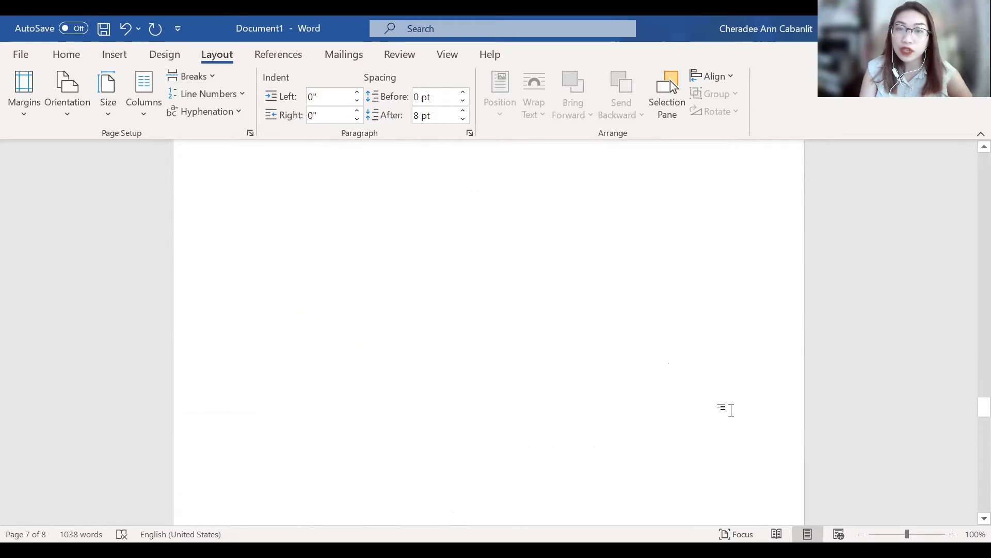
scroll(540, 336, "up", 3)
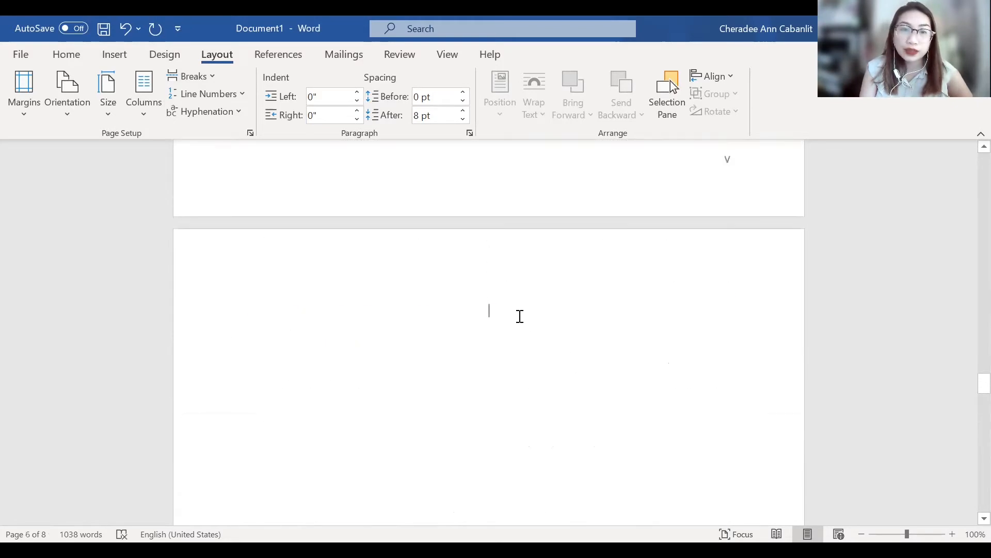
scroll(520, 316, "down", 7)
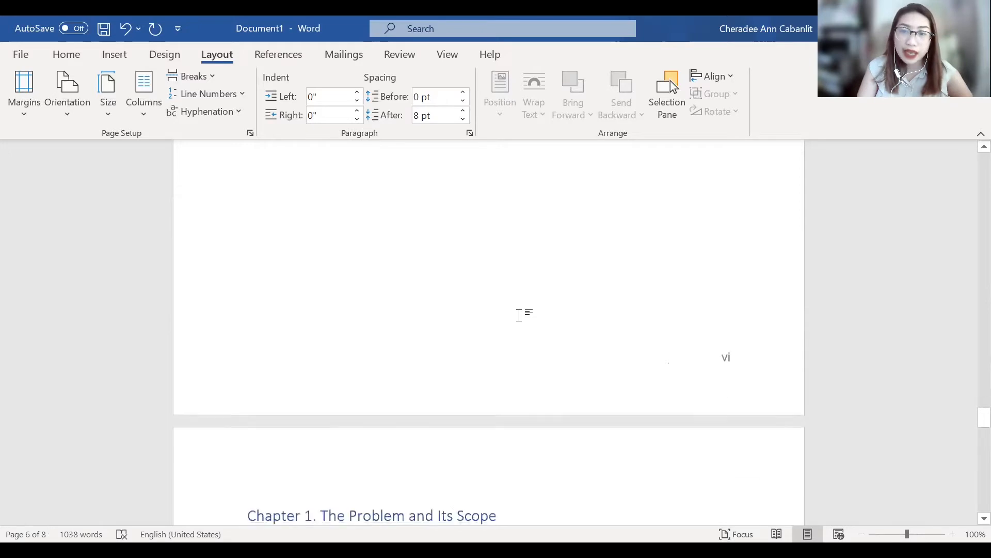
scroll(521, 316, "up", 6)
scroll(521, 316, "down", 7)
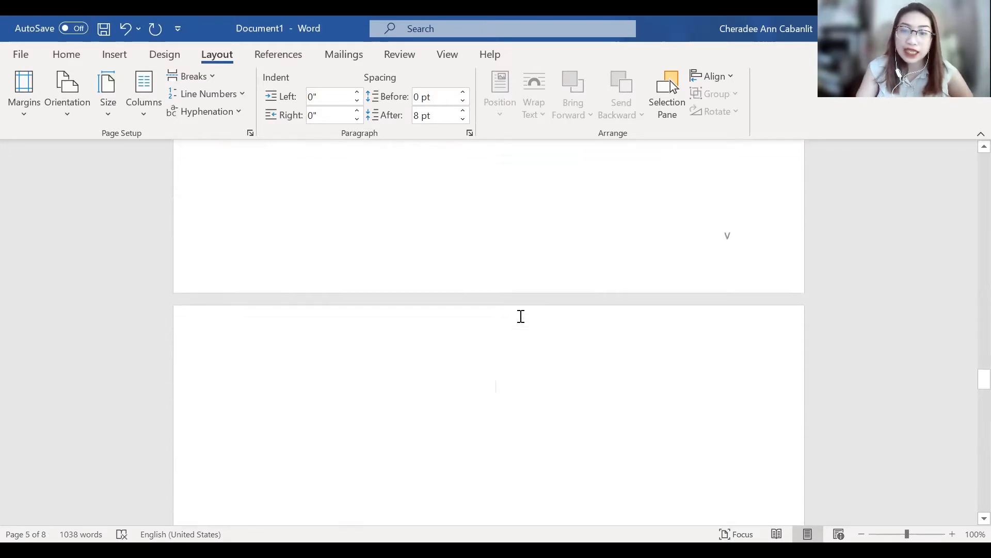
- Delete the blank page before the Chapter 1 heading
left_click(521, 316)
key("BackSpace")
key("BackSpace")
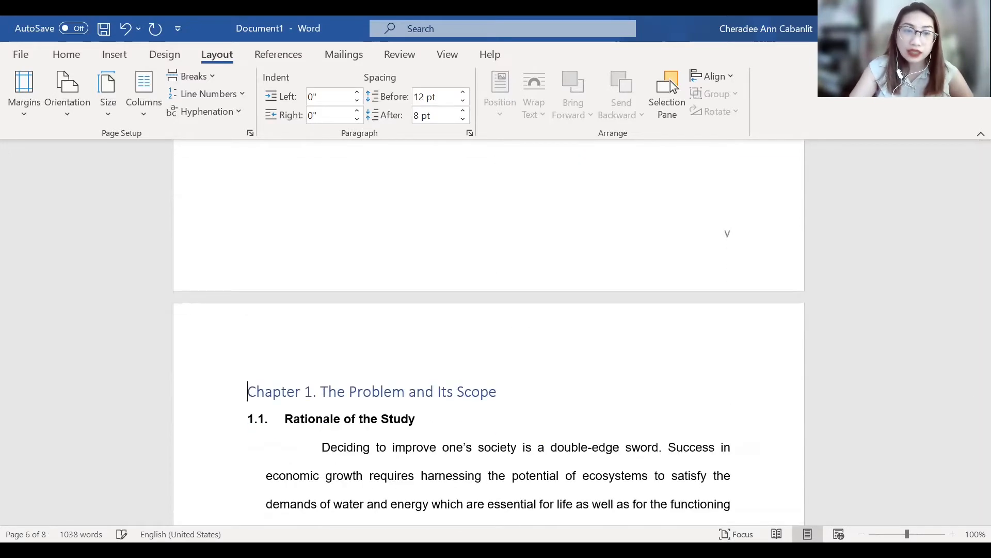
- Insert a Next Page section break at the end of the page just before the Chapter 1 heading
scroll(518, 212, "down", 5)
scroll(518, 213, "up", 6)
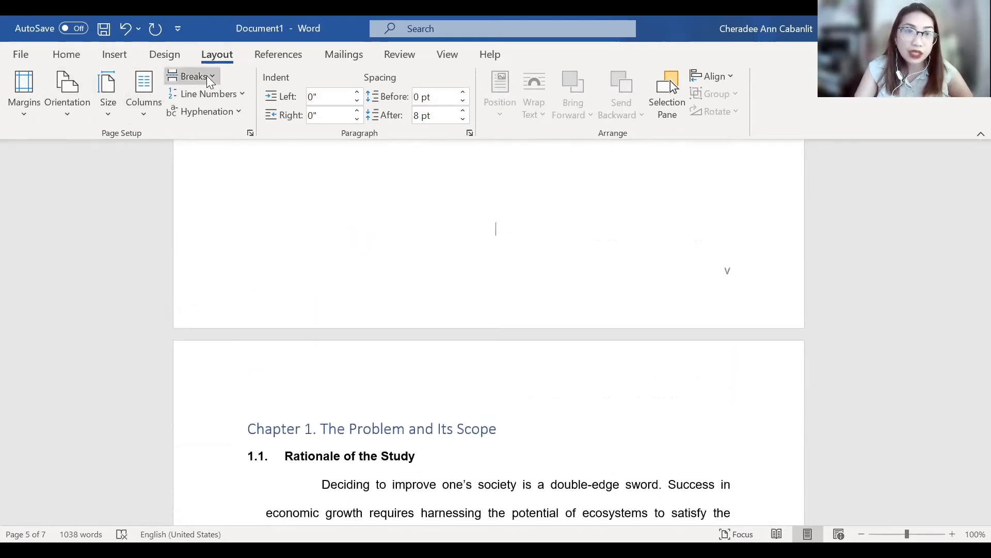
left_click(300, 313)
scroll(742, 496, "down", 11)
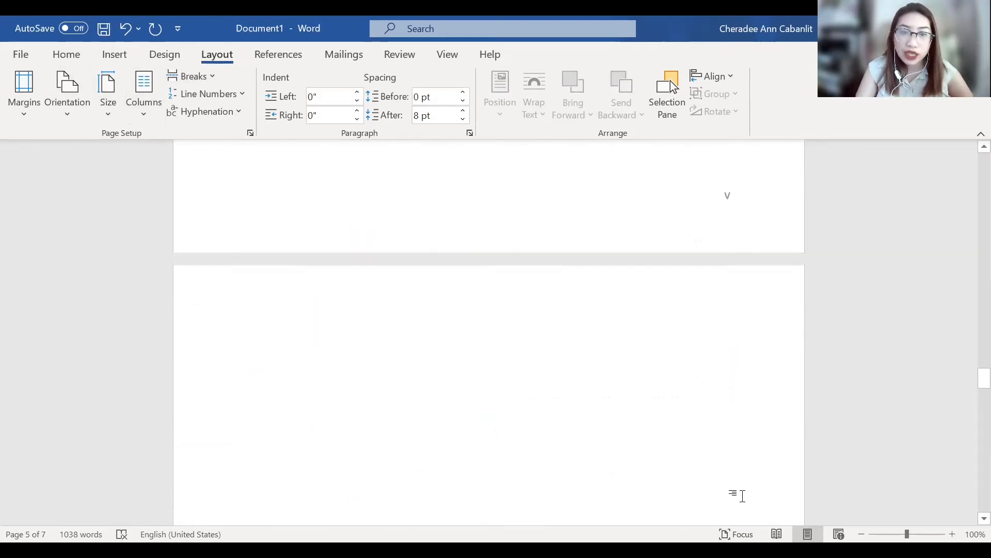
- Format the page number in the Section 4 footer as 1, 2, 3, … and start its numbering at 1
scroll(744, 495, "down", 15)
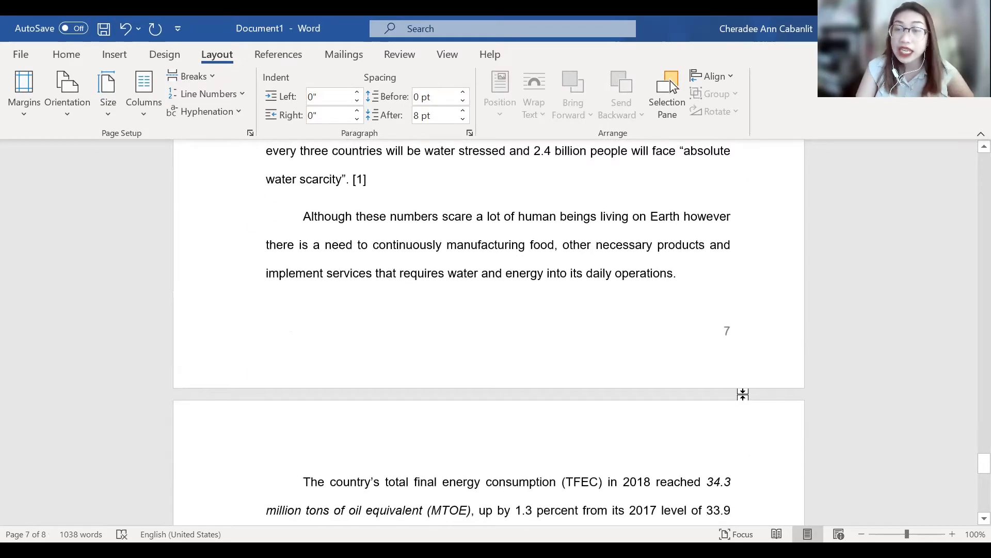
left_click(742, 345)
double_click(742, 345)
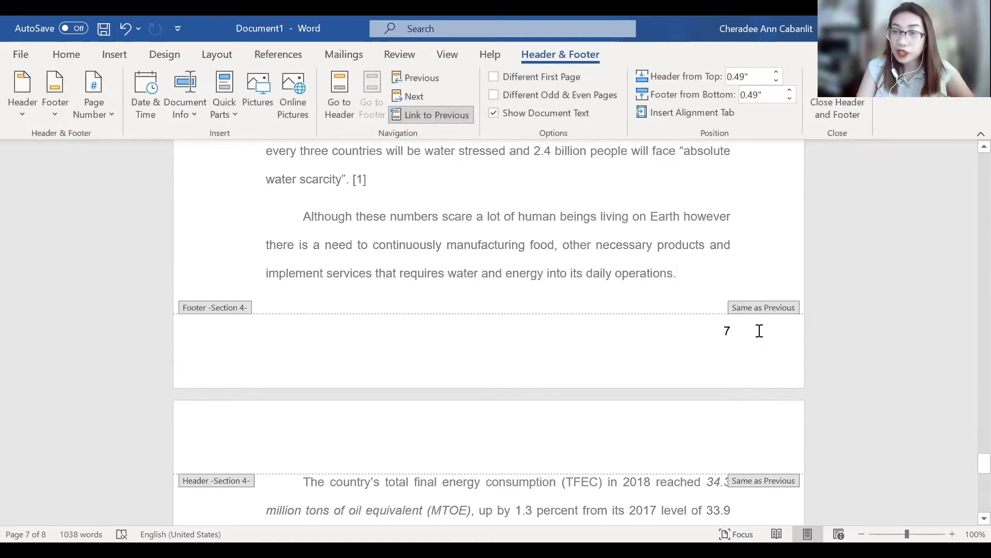
left_click_drag(760, 331, 706, 335)
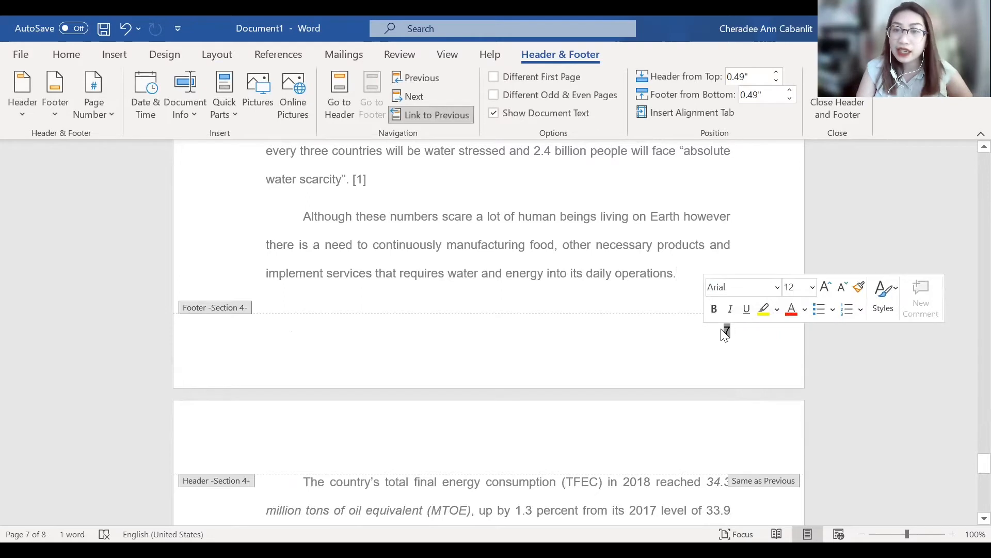
right_click(724, 333)
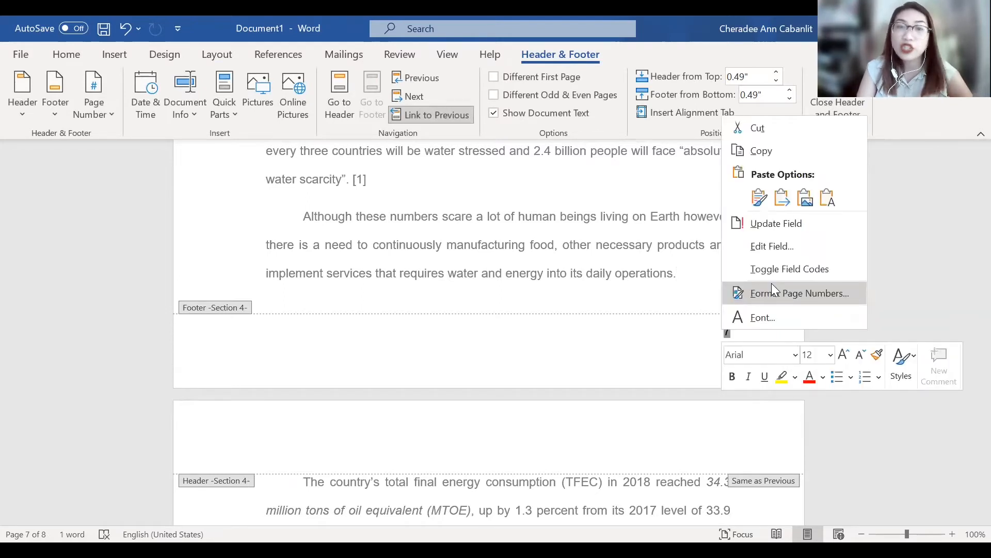
left_click(785, 293)
left_click(508, 190)
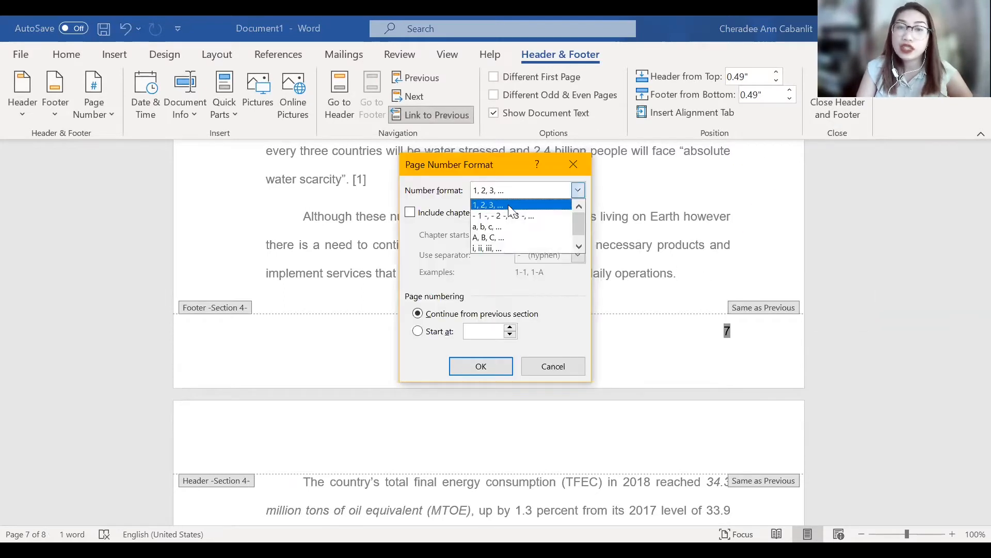
left_click(510, 205)
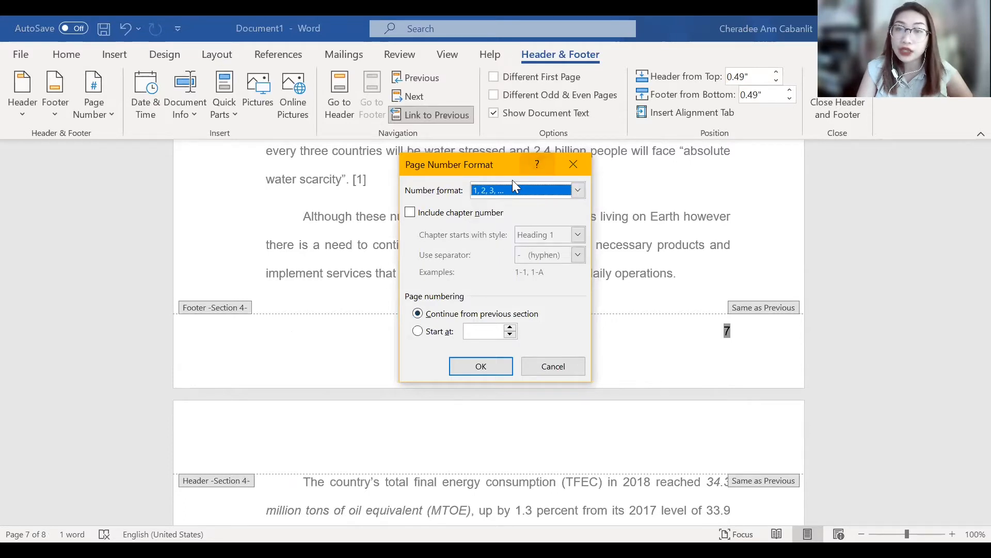
left_click(417, 331)
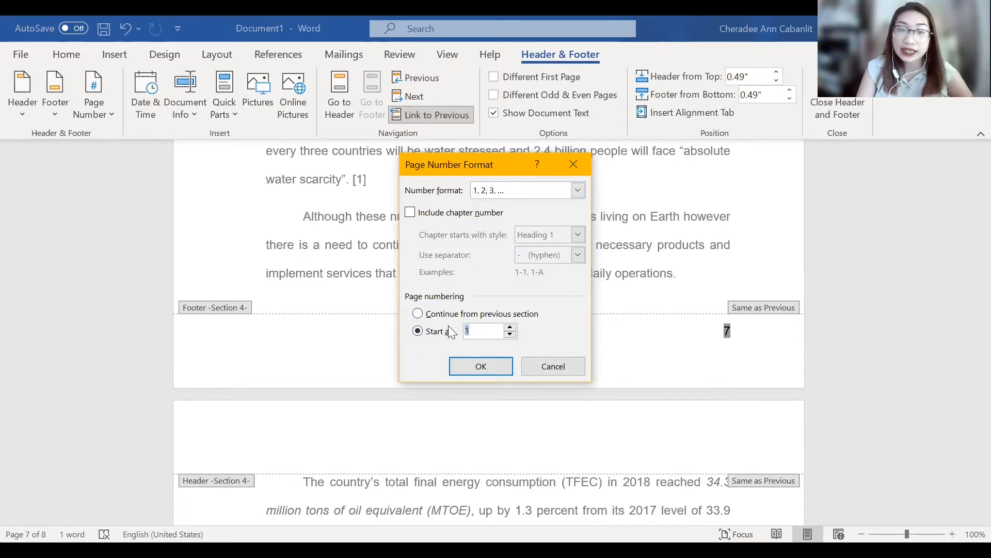
left_click(487, 363)
- Leave footer editing and add a new page with a Next Page section break after the document's last paragraph
scroll(892, 371, "up", 15)
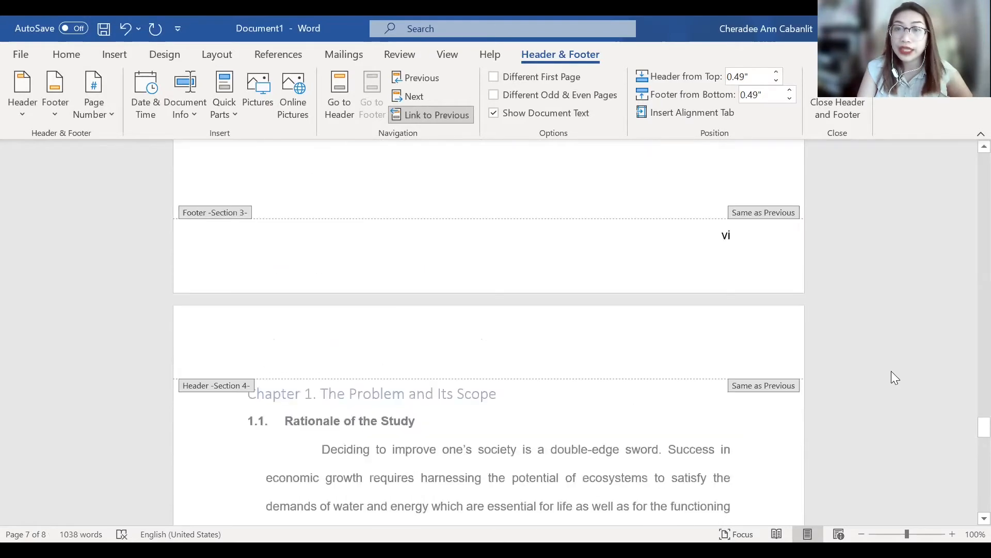
scroll(823, 327, "down", 5)
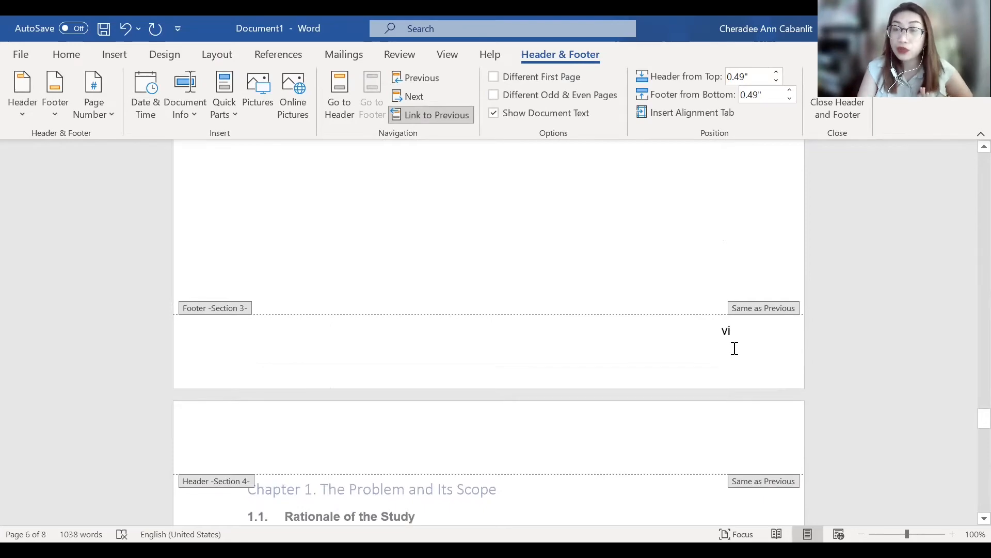
scroll(735, 348, "down", 4)
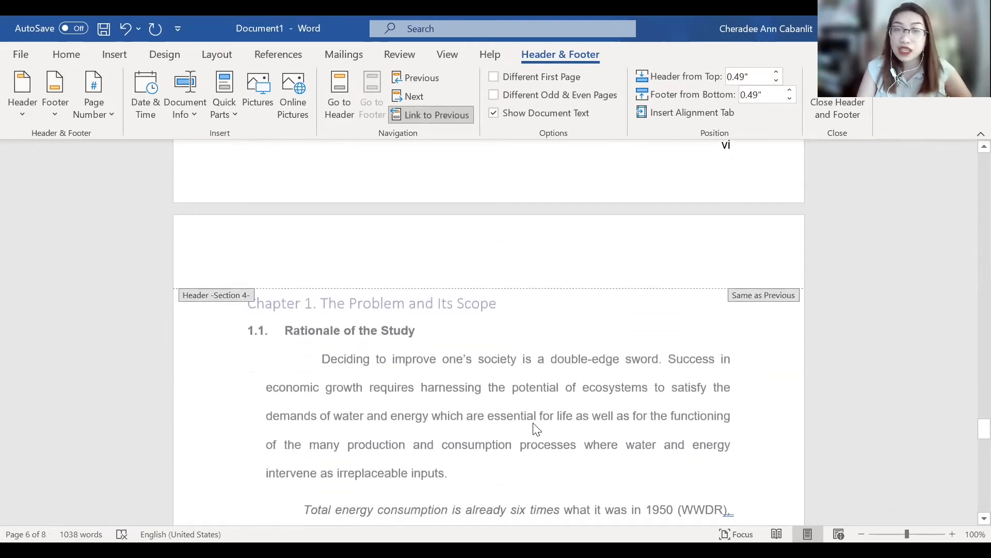
scroll(534, 423, "down", 15)
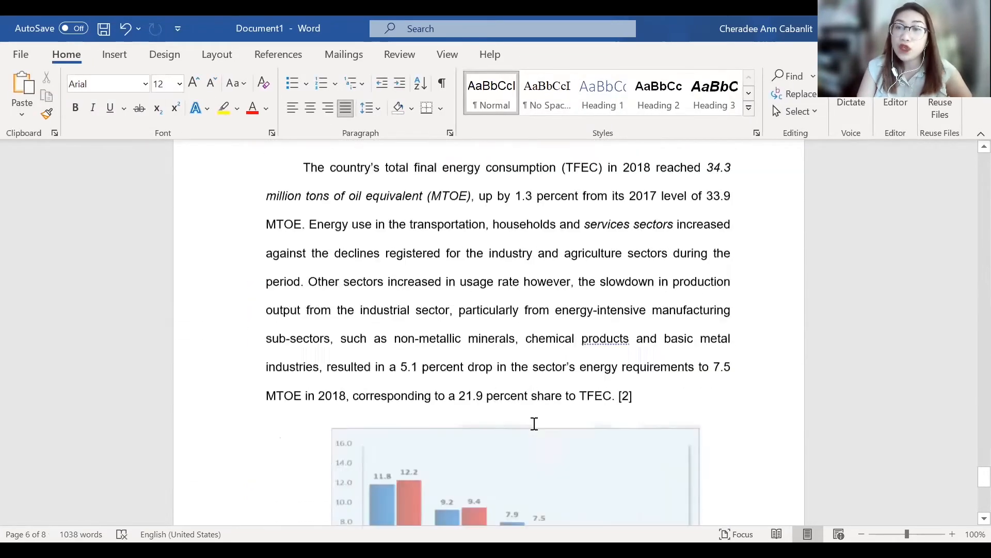
scroll(534, 423, "down", 1)
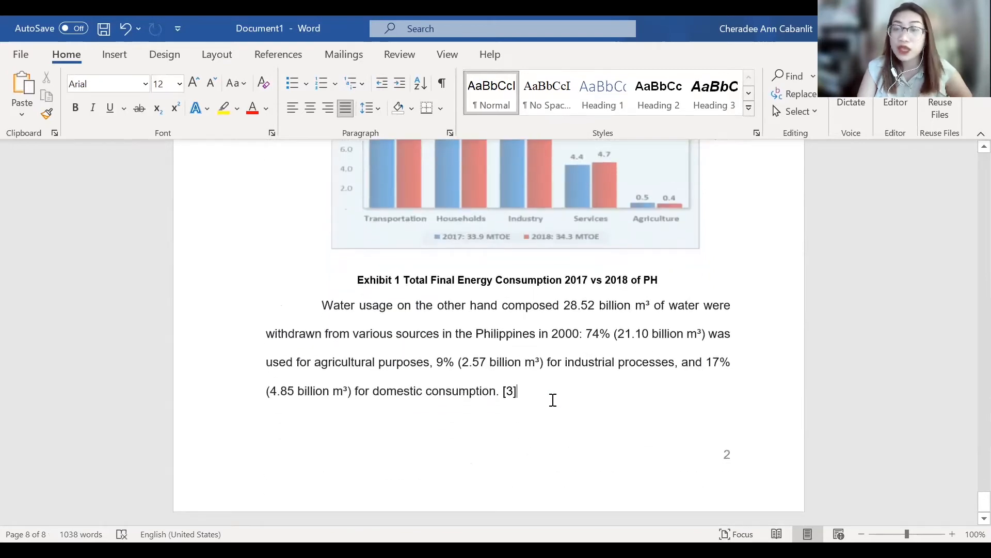
key("ctrl+z")
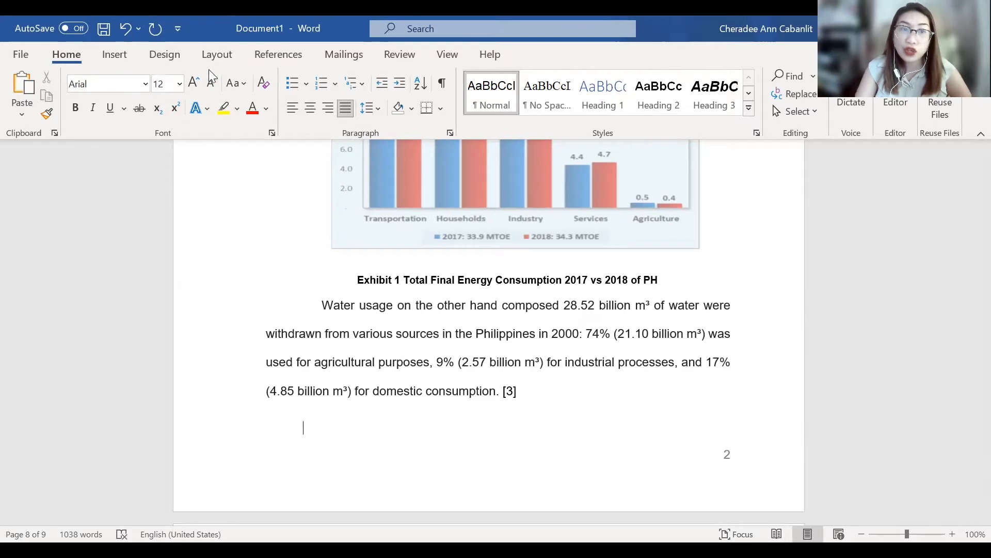
left_click(217, 55)
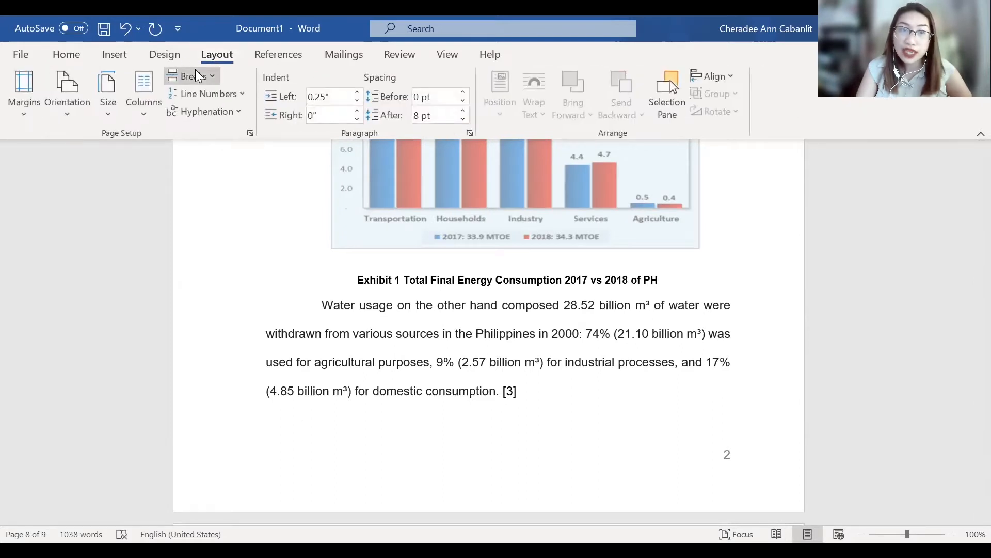
left_click(222, 313)
- Format the Section 5 footer page number as i, ii, iii, … starting at 7, and leave footer editing
scroll(234, 311, "down", 7)
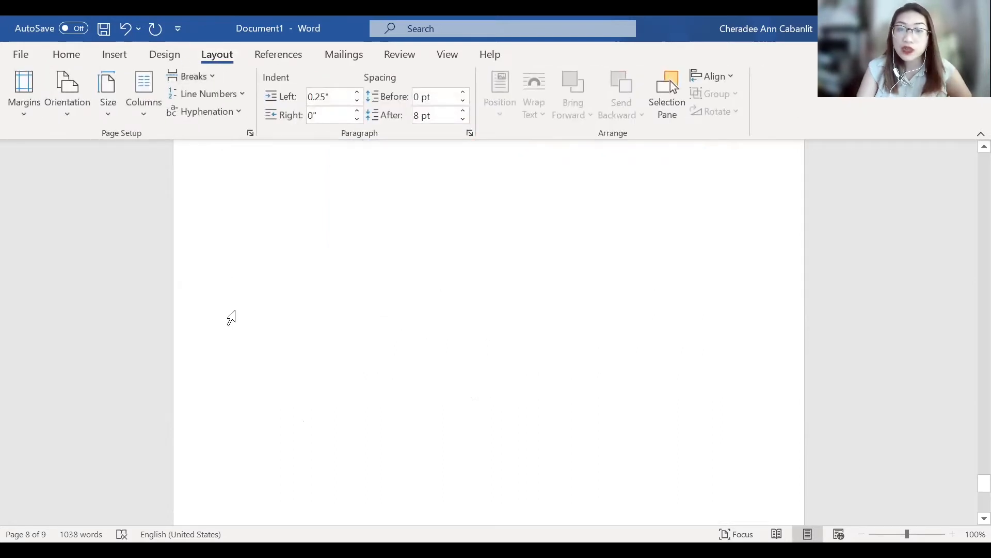
scroll(232, 317, "down", 1)
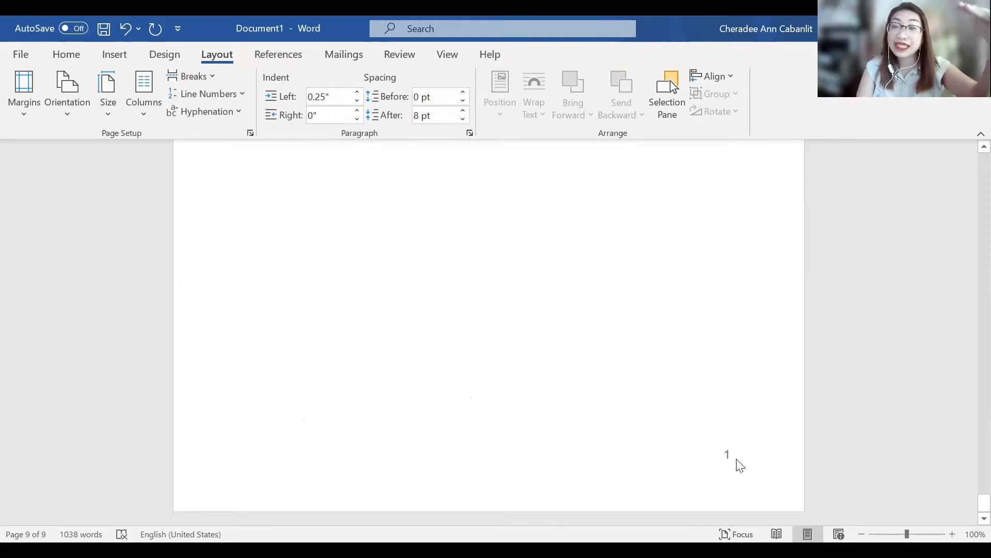
left_click(737, 460)
double_click(739, 459)
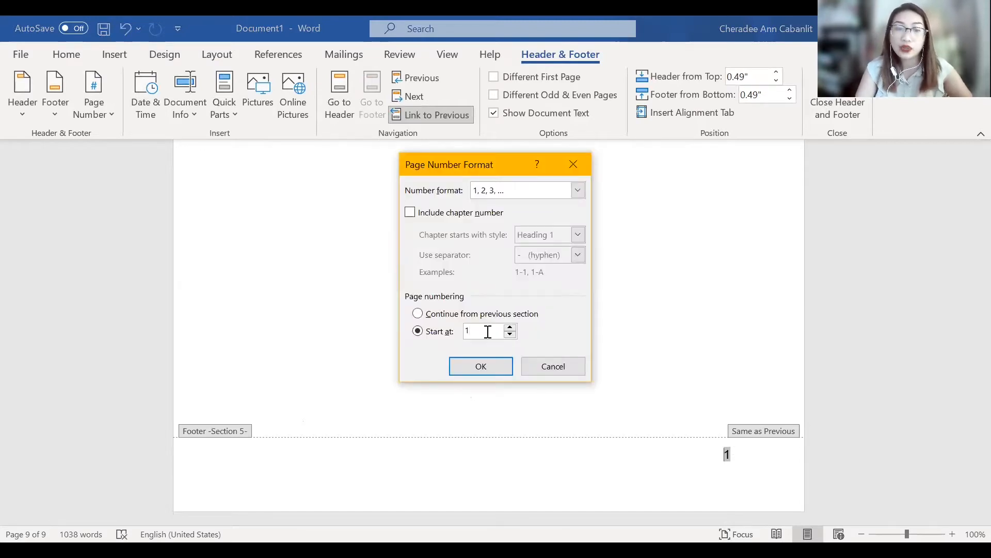
left_click(488, 331)
key("BackSpace")
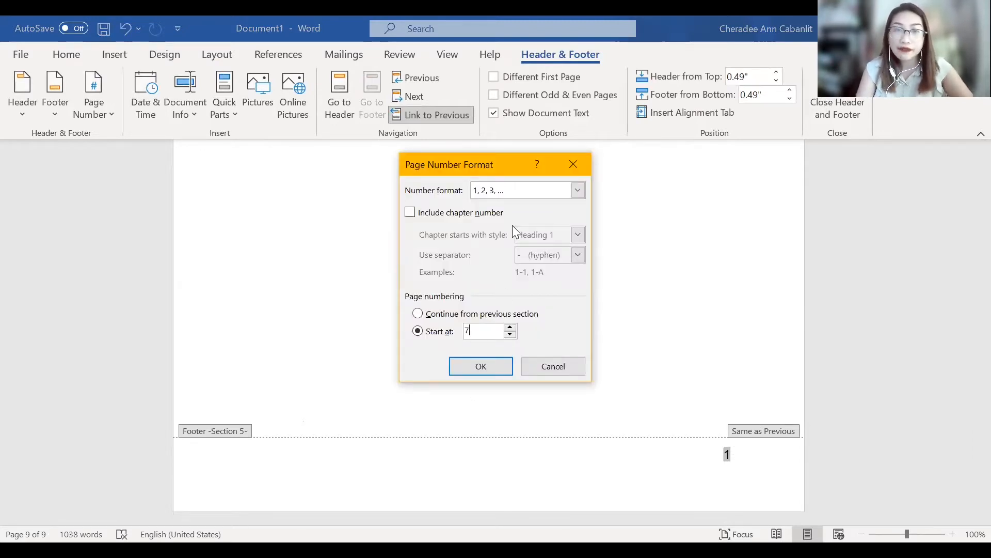
left_click(532, 191)
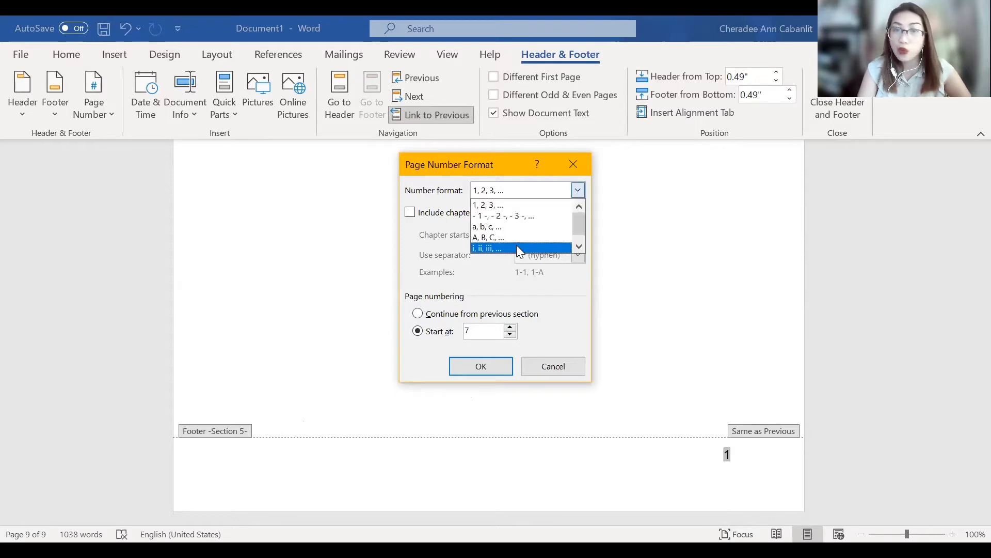
left_click(520, 249)
left_click(489, 367)
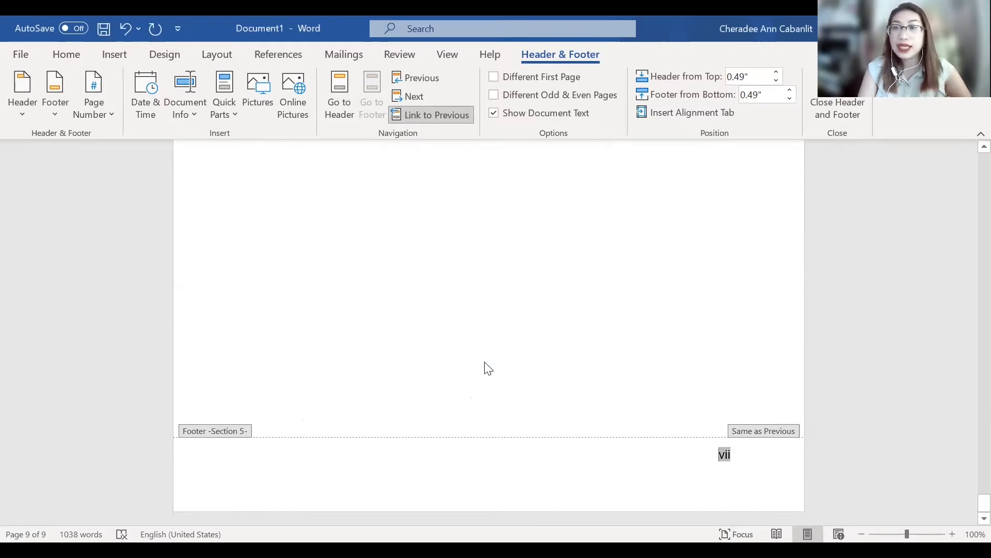
double_click(653, 348)
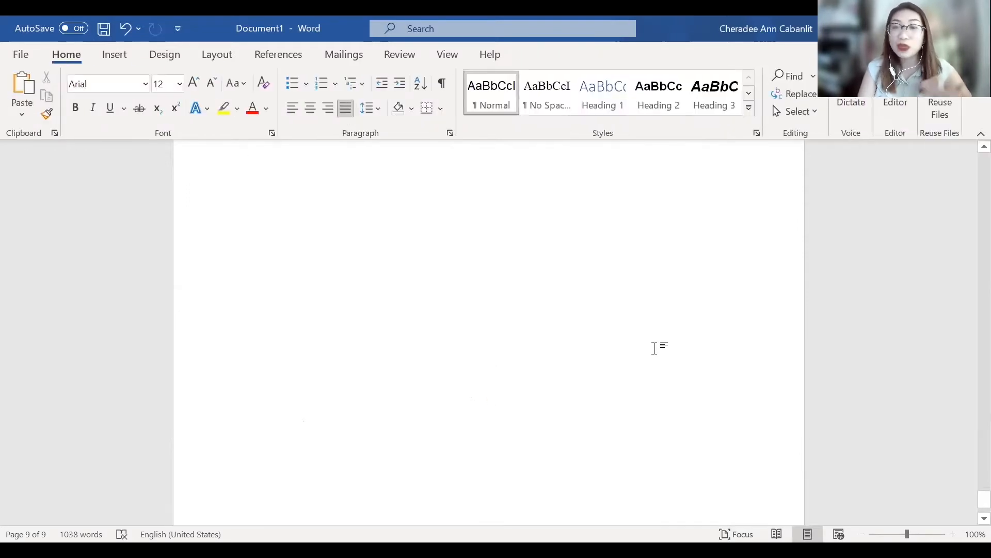
- Apply the Heading 1 style to the ABSTRACT title on the page after the title page
scroll(658, 345, "up", 3)
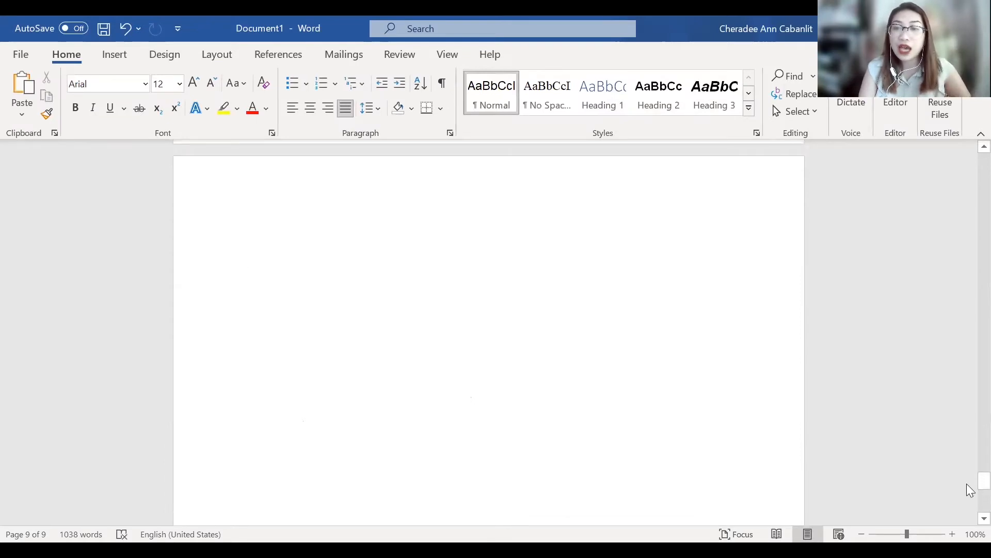
left_click_drag(969, 480, 967, 188)
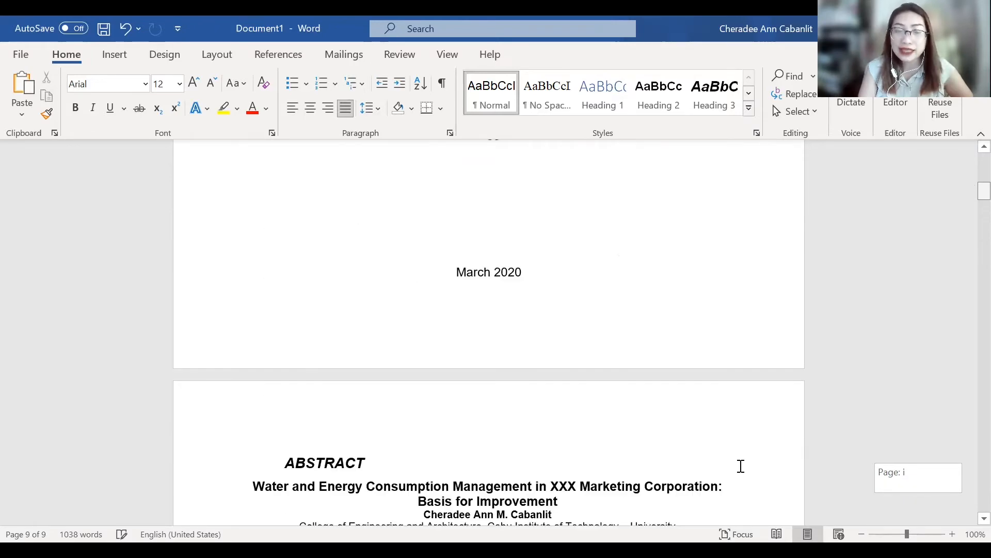
scroll(741, 465, "down", 3)
left_click(310, 348)
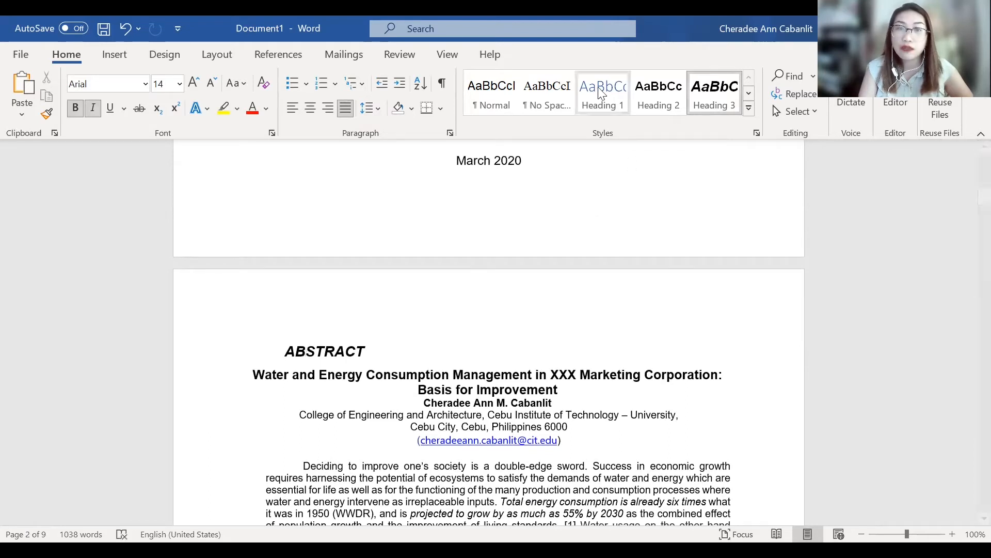
left_click(604, 101)
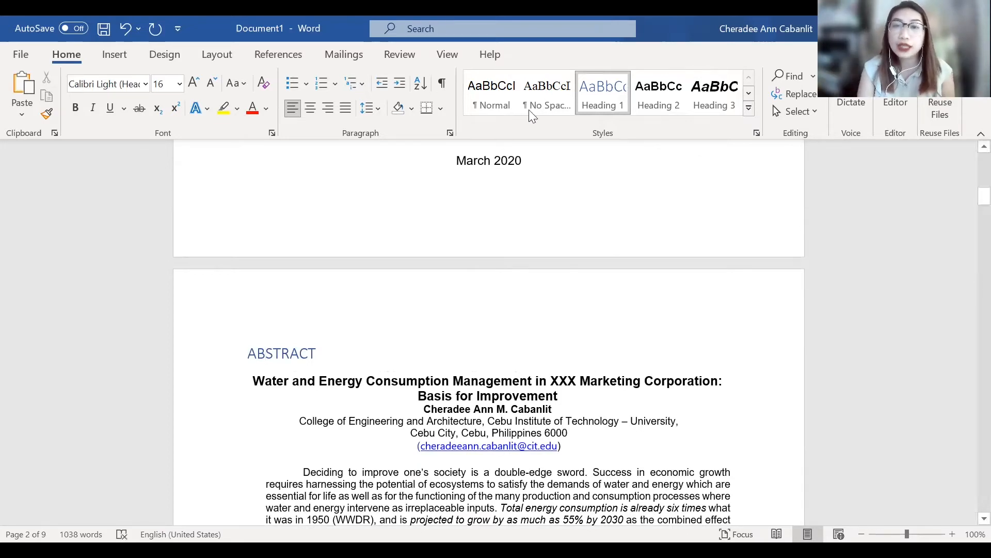
- Modify the Heading 1 style to use Arial in bold with the Automatic font color
right_click(597, 103)
left_click(649, 129)
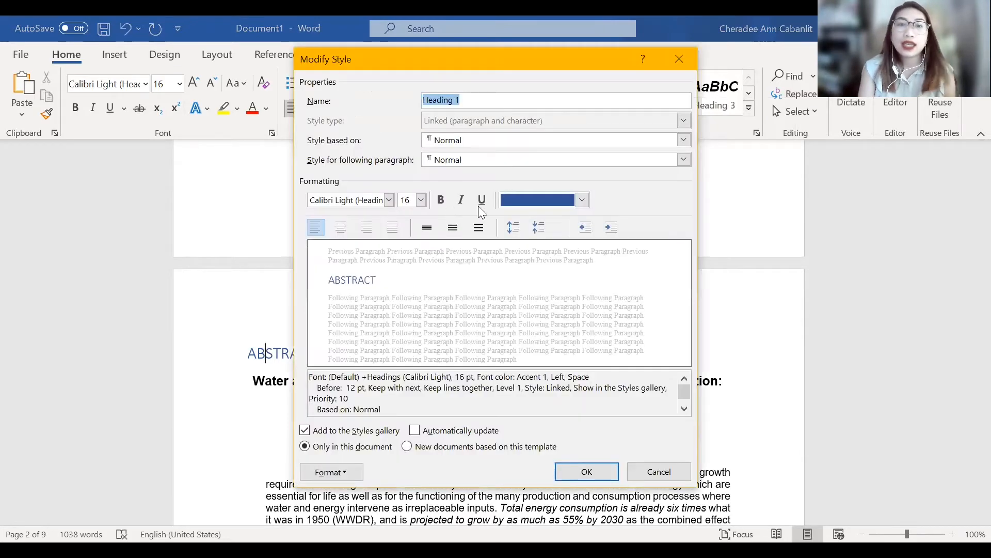
left_click(509, 196)
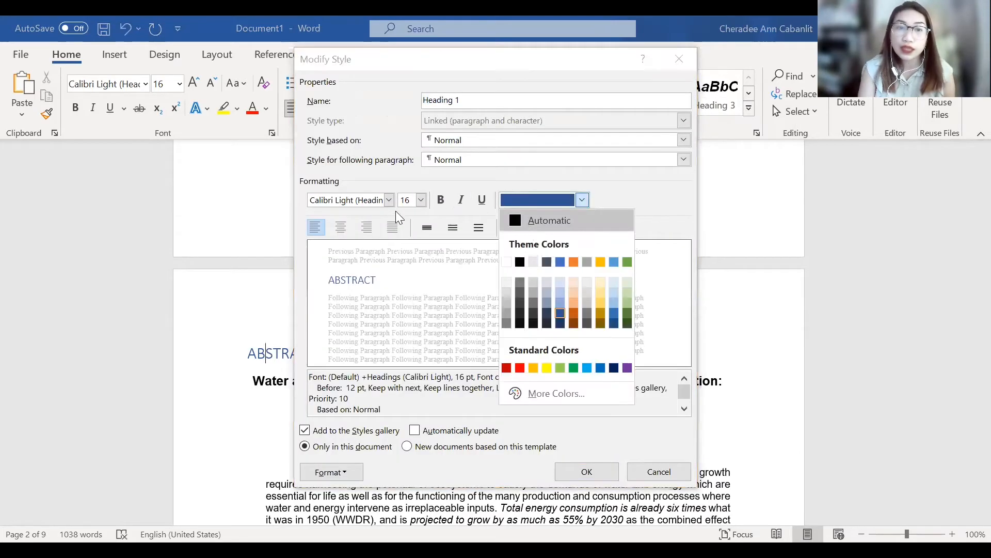
key("Return")
left_click(440, 200)
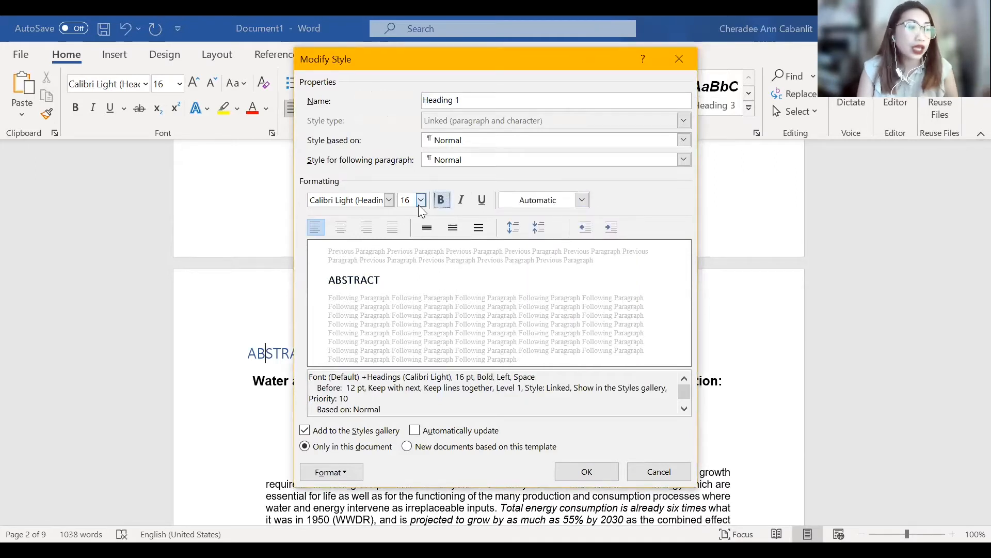
left_click(389, 201)
left_click(388, 261)
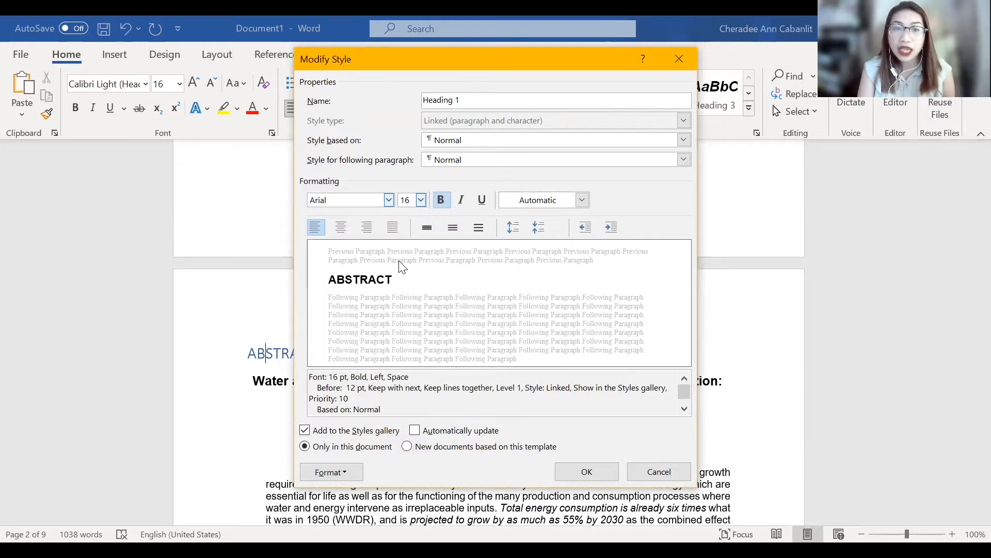
- Give the Heading 1 style single line spacing and centered alignment, enable Automatically update, and apply the style changes
left_click(453, 230)
left_click(426, 228)
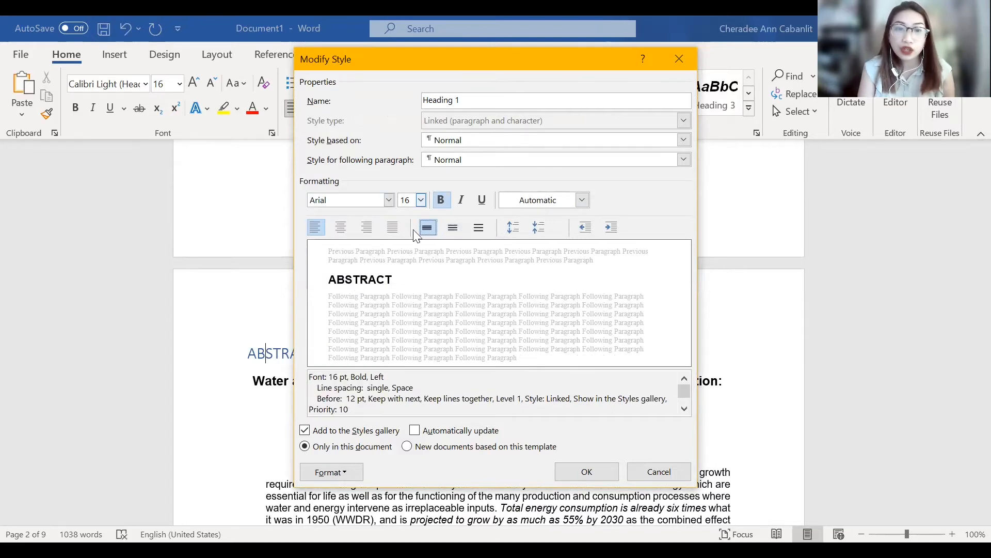
left_click(341, 229)
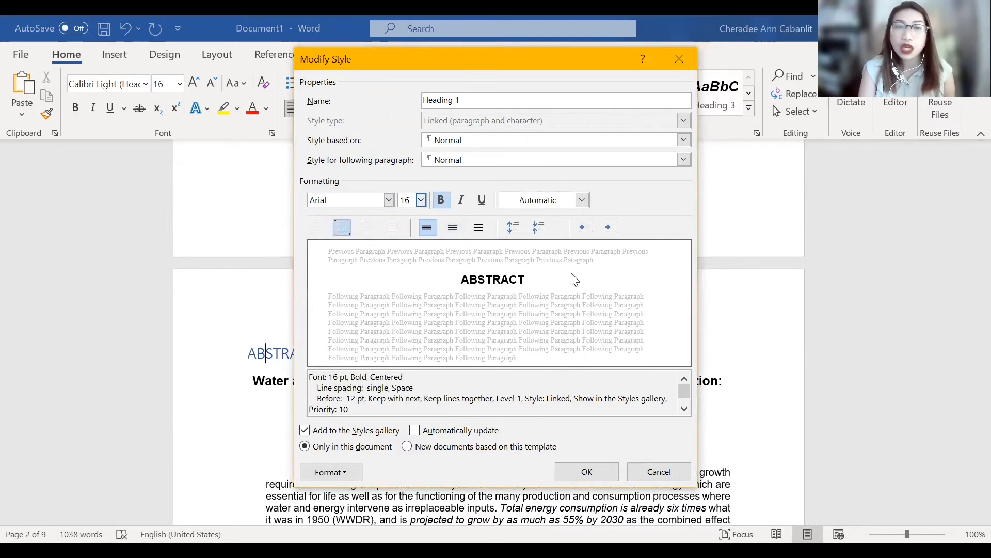
left_click(415, 434)
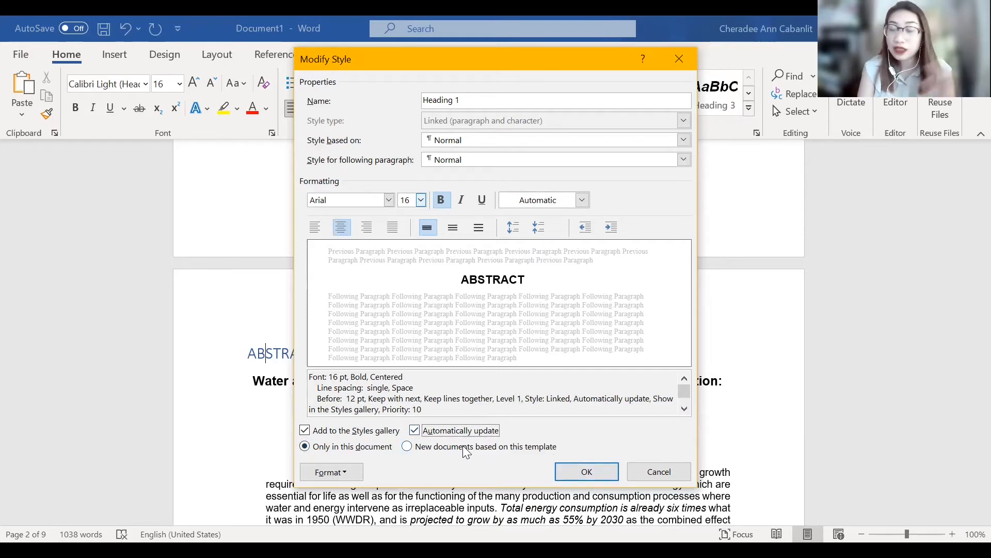
left_click(597, 471)
left_click(500, 353)
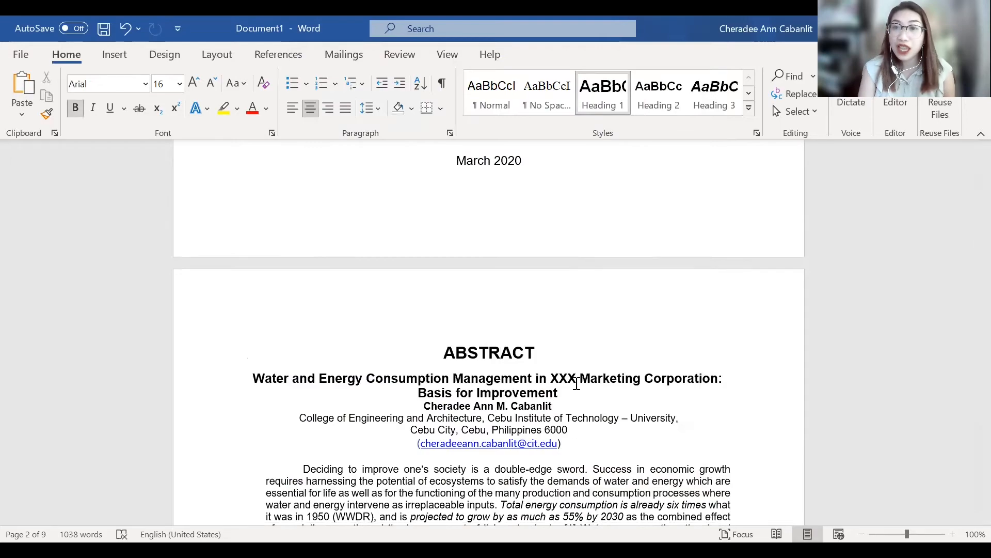
- Replace the LIST OF TABLES title on the page after the abstract with TABLE OF CONTENTS, styled as Heading 1
scroll(577, 453, "down", 3)
scroll(577, 453, "down", 15)
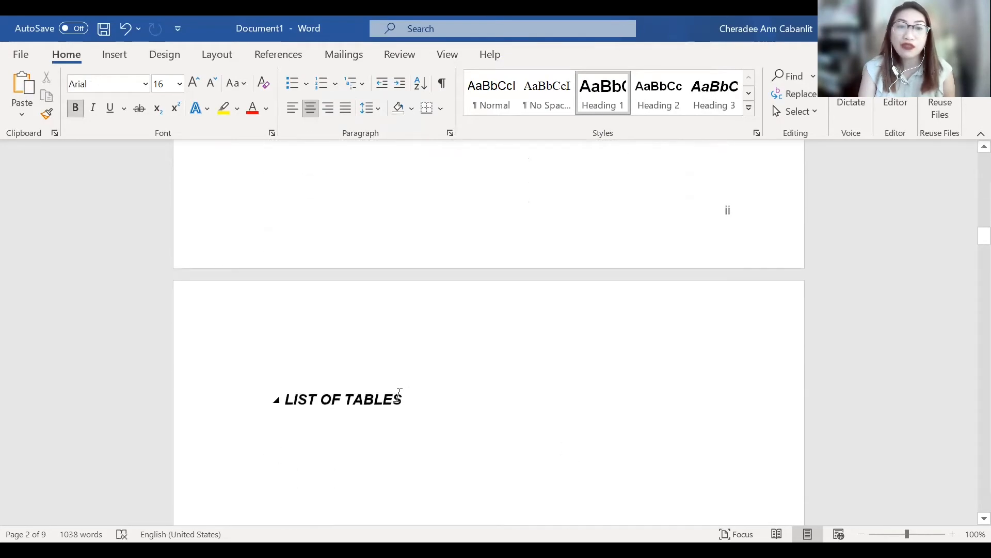
left_click(394, 400)
triple_click(295, 380)
key("Delete")
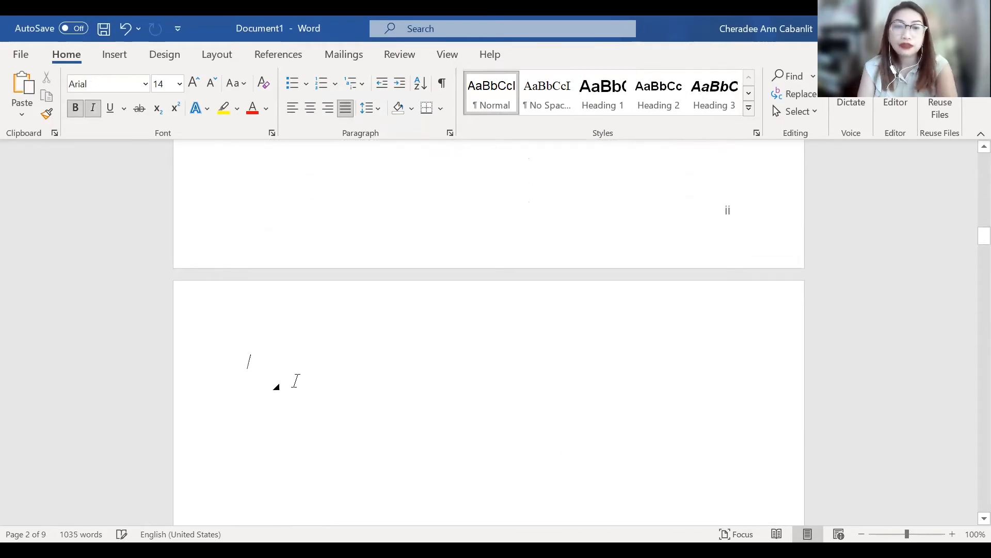
scroll(296, 381, "up", 1)
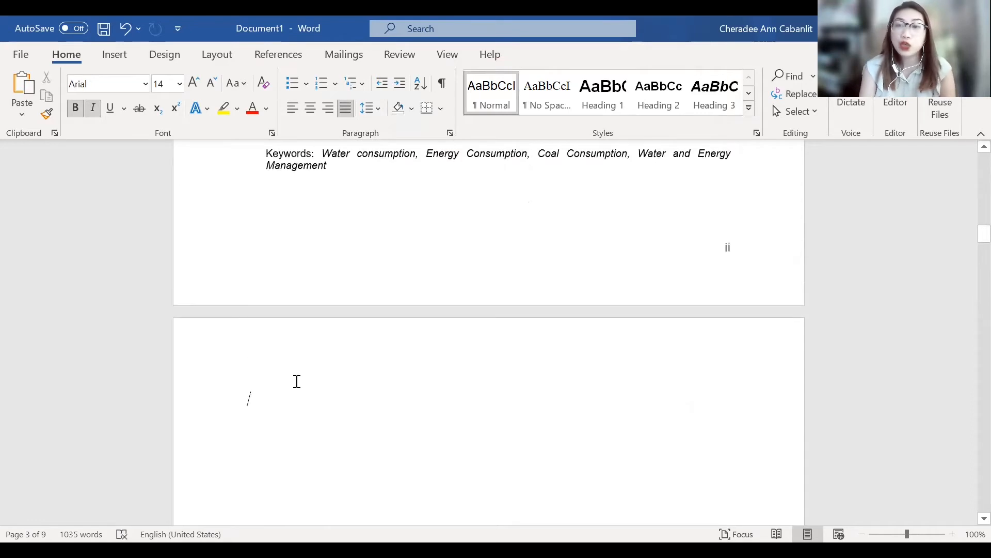
type("ta")
key("BackSpace")
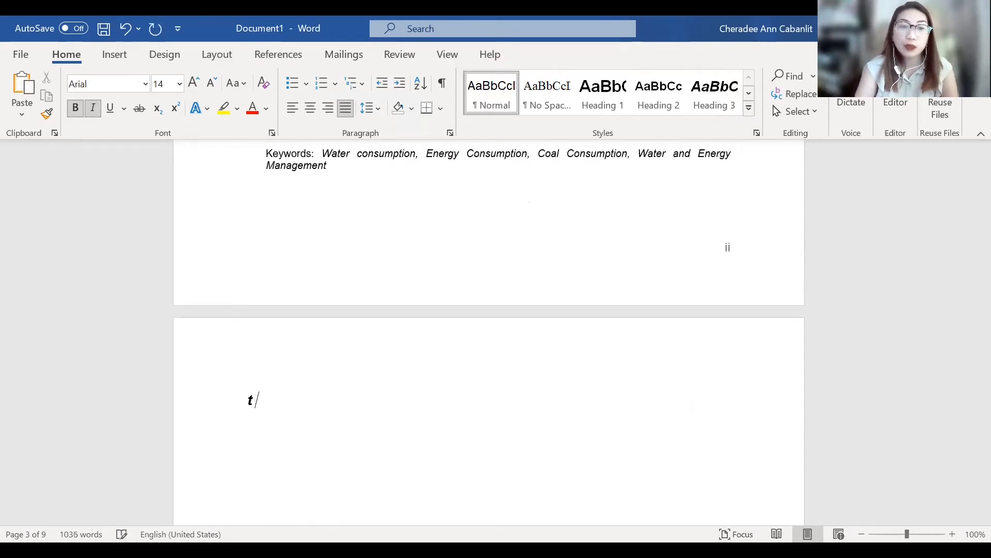
type("TABLE O")
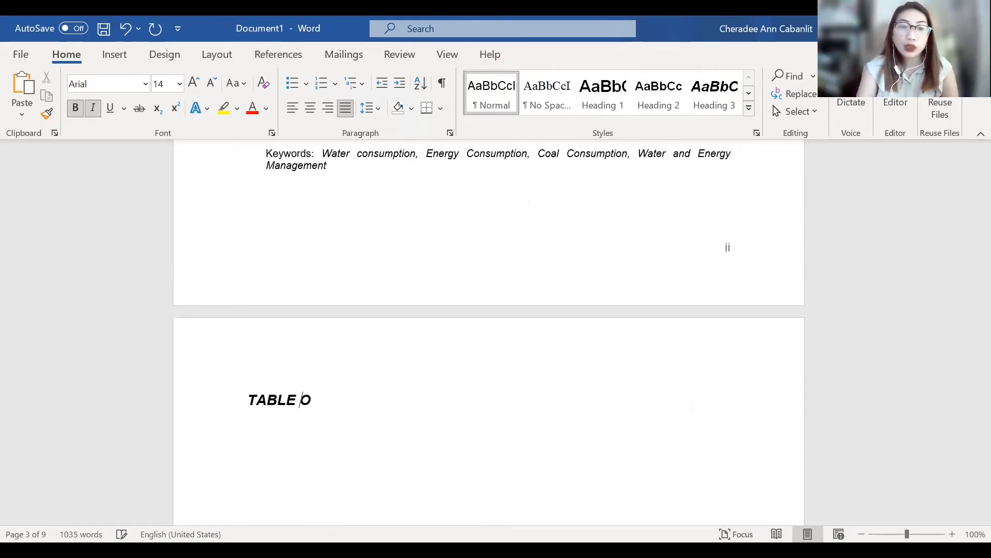
type("F CONTENTS")
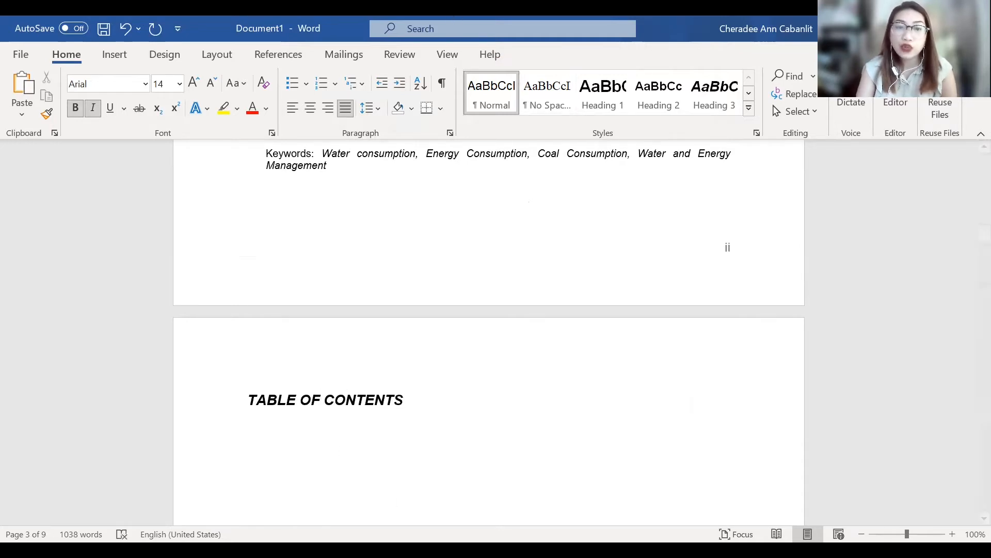
left_click(343, 408)
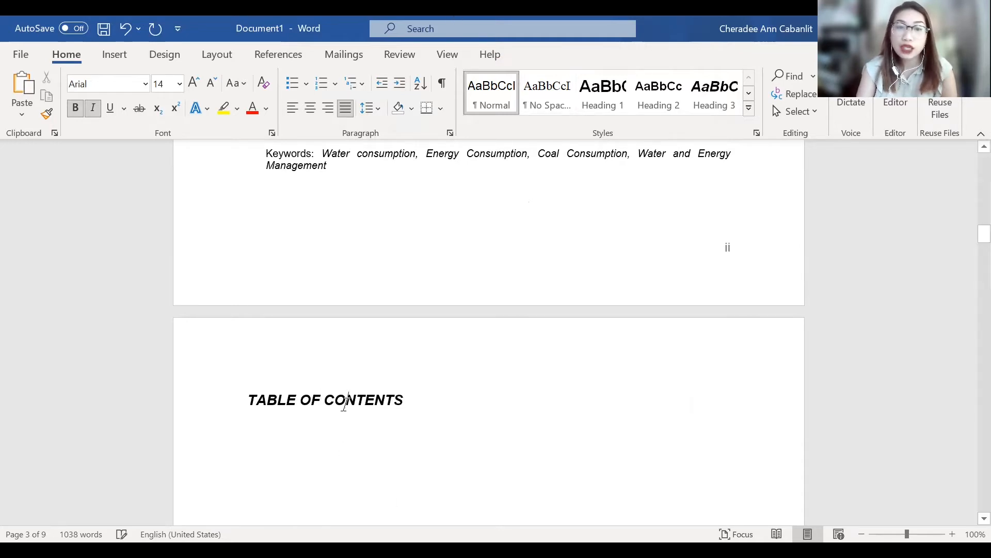
left_click(604, 93)
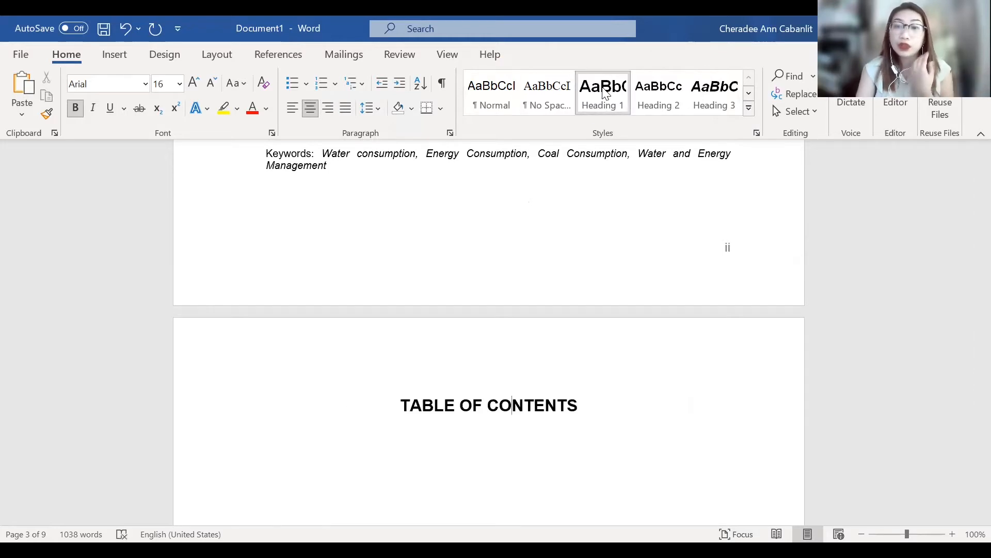
- Move the LIST OF FIGURES title from the TABLE OF CONTENTS page to the start of the following page
scroll(578, 127, "down", 3)
scroll(516, 370, "down", 4)
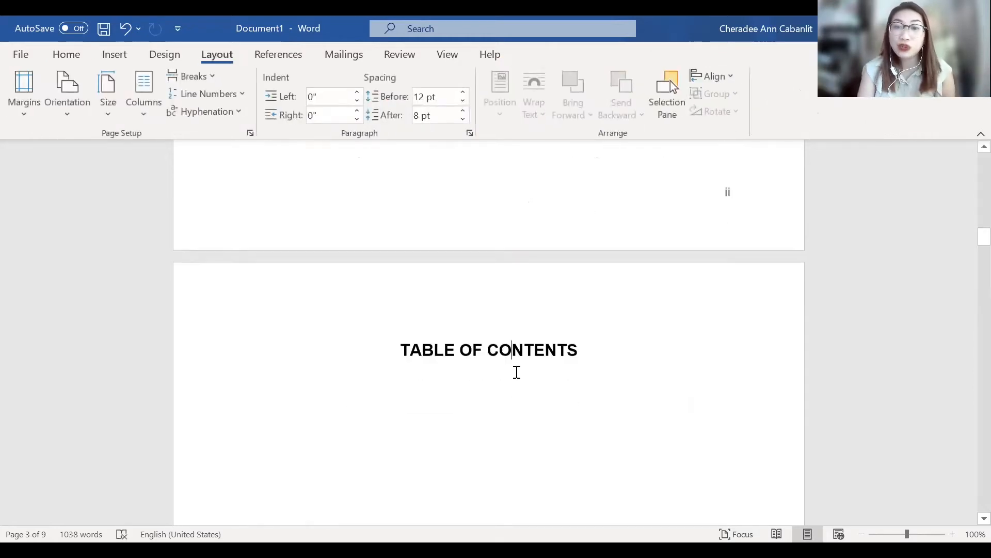
left_click(275, 413)
scroll(517, 410, "down", 10)
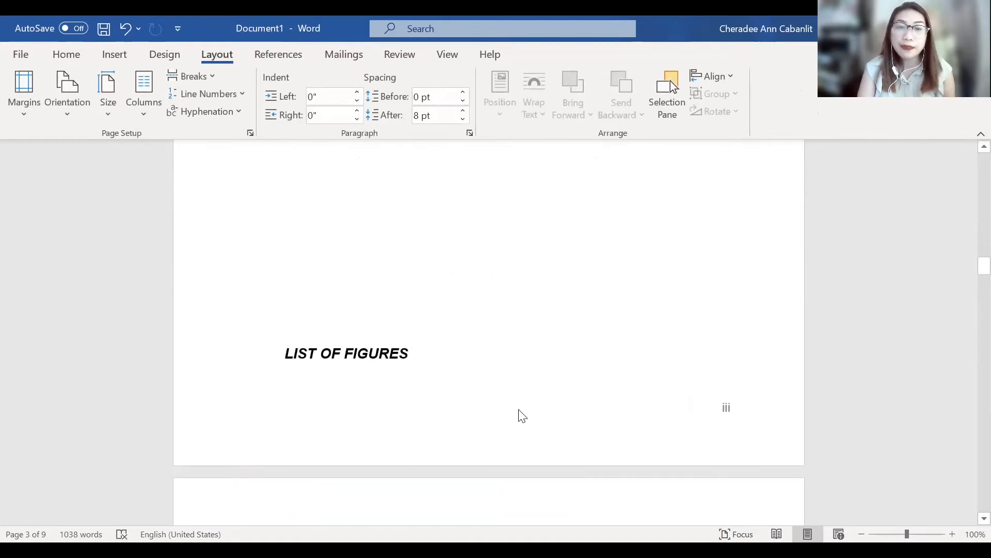
left_click(378, 310)
key("ctrl+z")
scroll(392, 337, "down", 4)
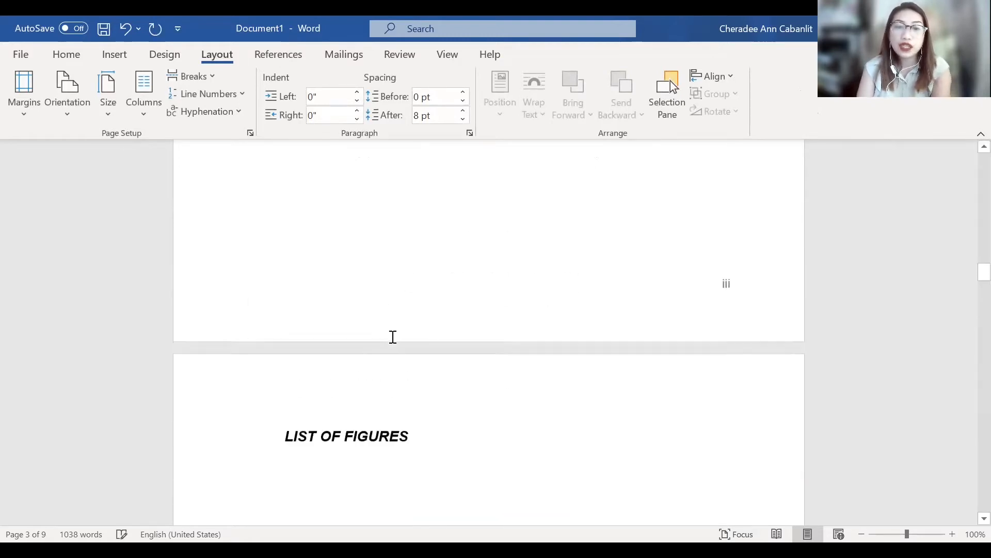
- Apply the Heading 1 style to the LIST OF FIGURES title
left_click(362, 421)
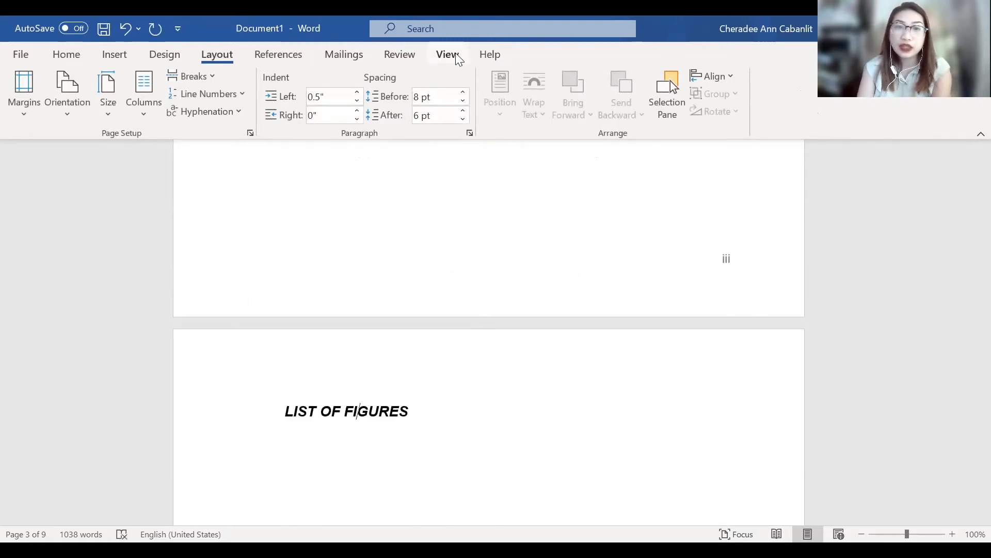
left_click(435, 57)
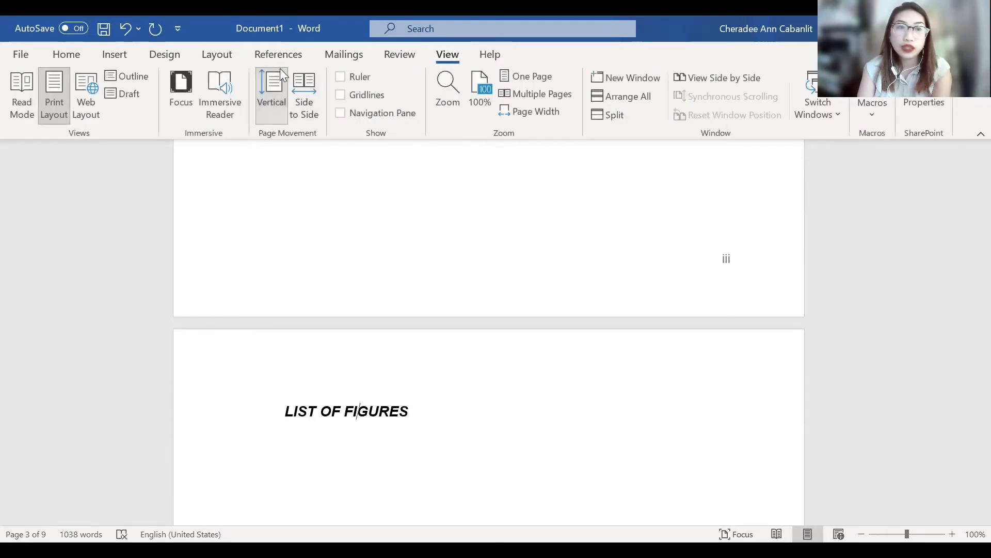
left_click(311, 415)
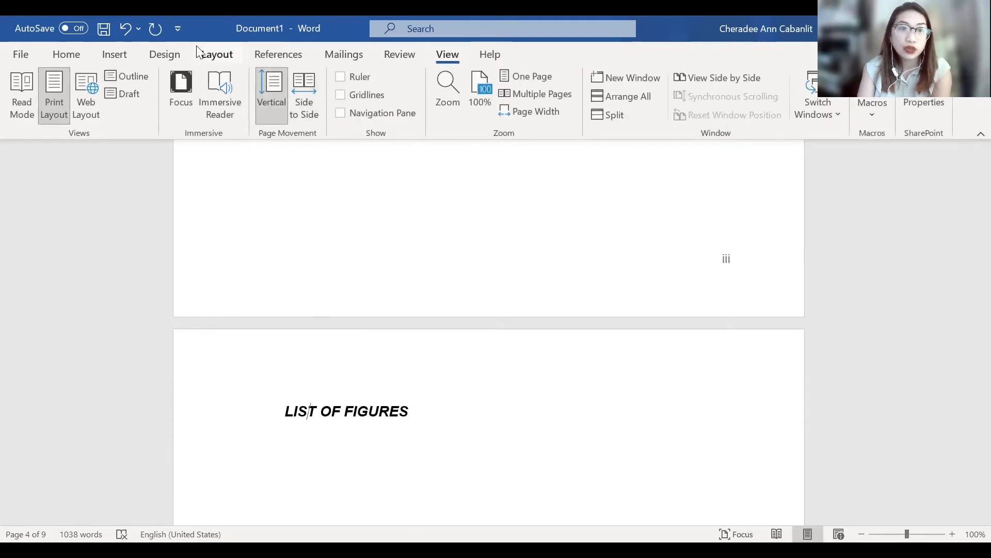
left_click(267, 57)
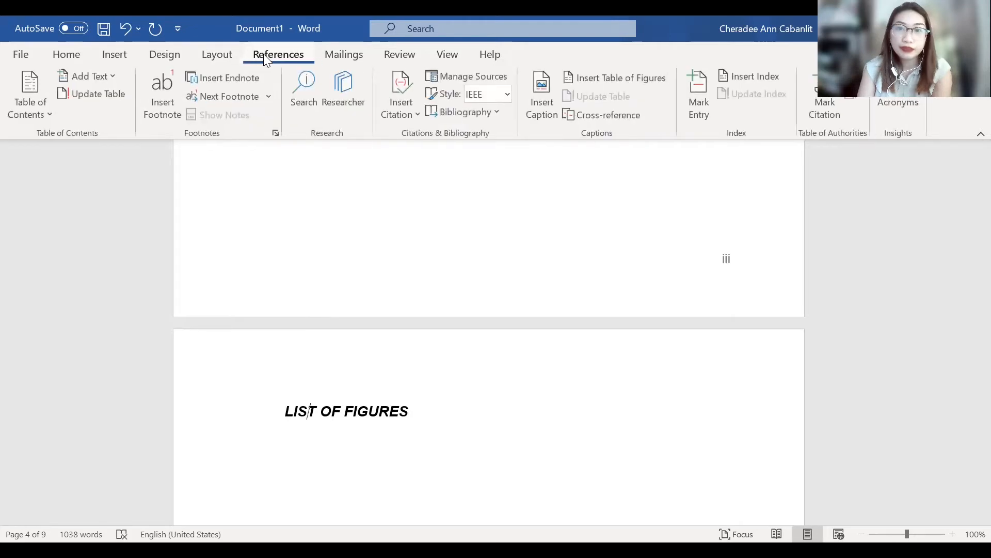
left_click(67, 55)
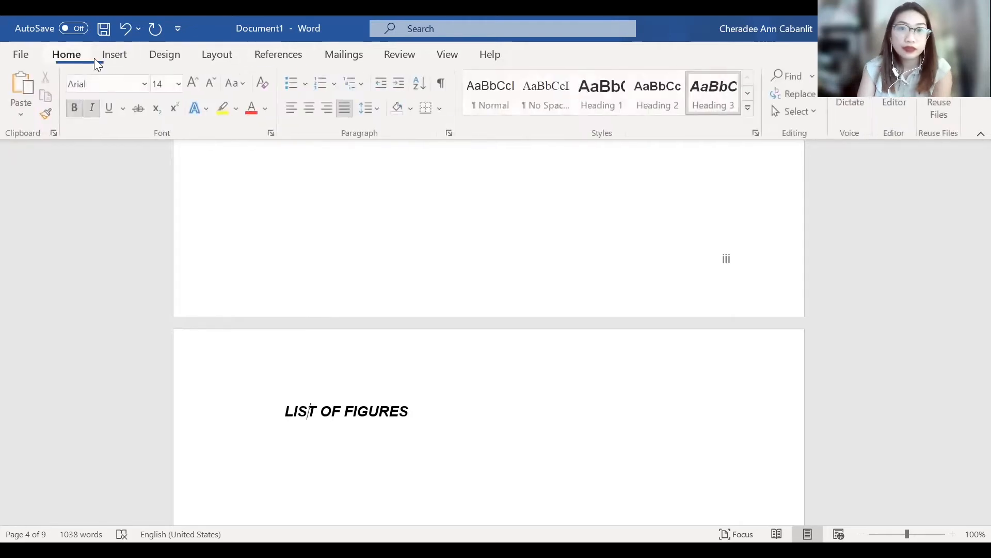
left_click(622, 96)
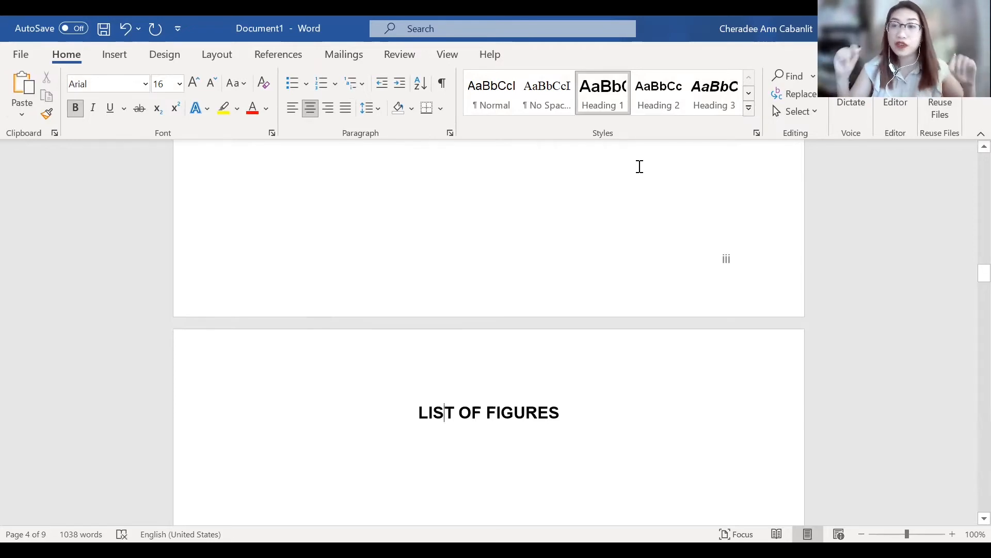
- Apply the Heading 1 style to the LIST OF EXHIBITS title on the page after the list of figures
scroll(639, 167, "down", 5)
scroll(575, 256, "down", 11)
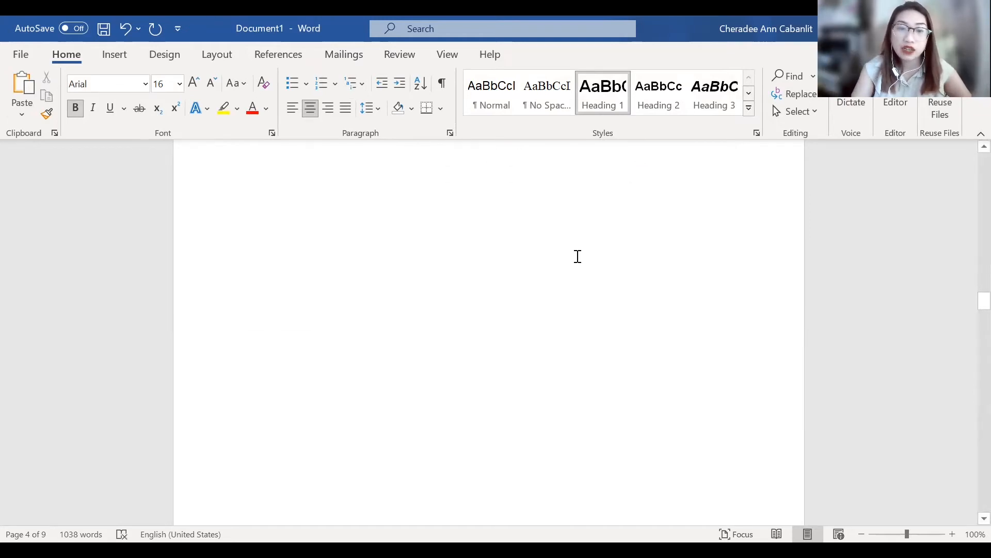
left_click(338, 248)
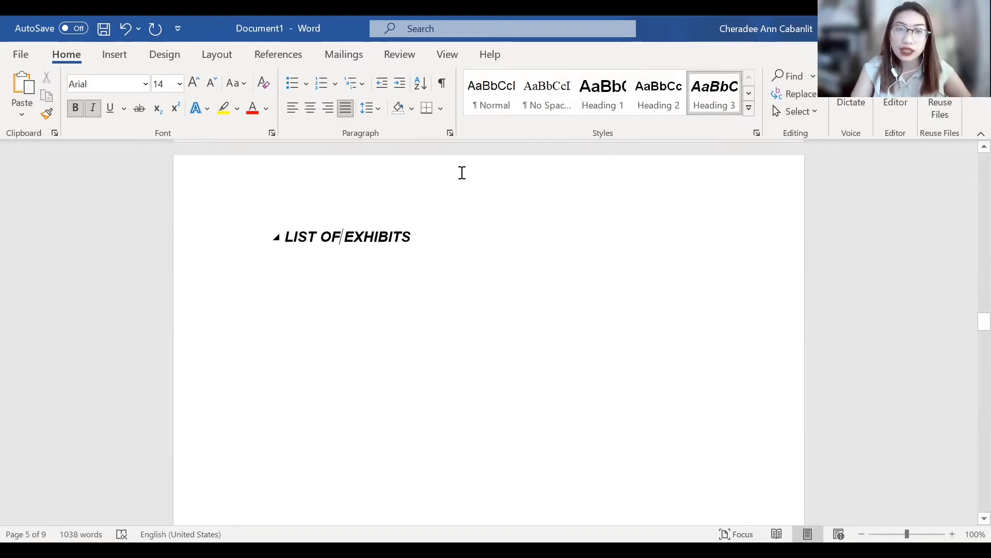
left_click(603, 90)
- Apply the Heading 2 style to the 1.1. Rationale of the Study heading under Chapter 1
scroll(474, 465, "down", 12)
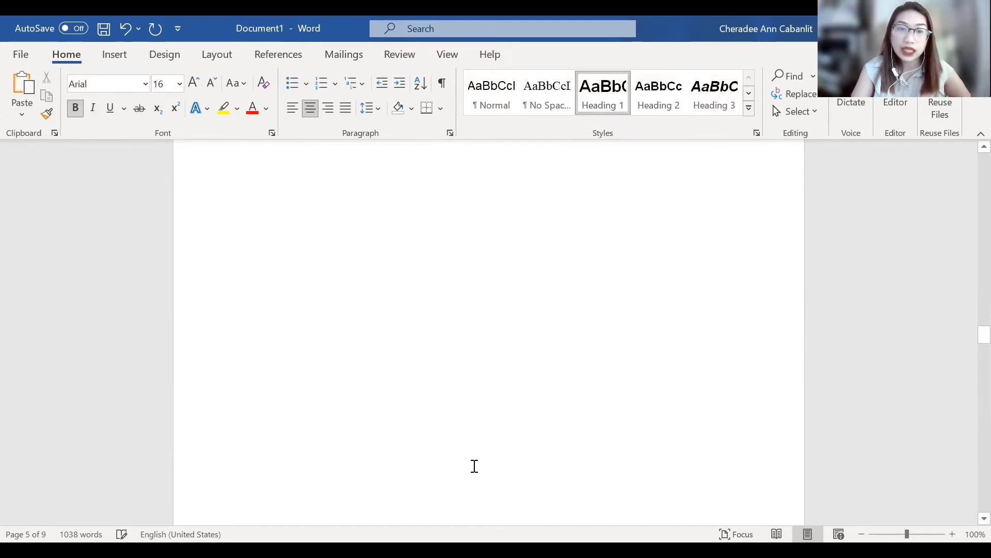
scroll(474, 466, "down", 10)
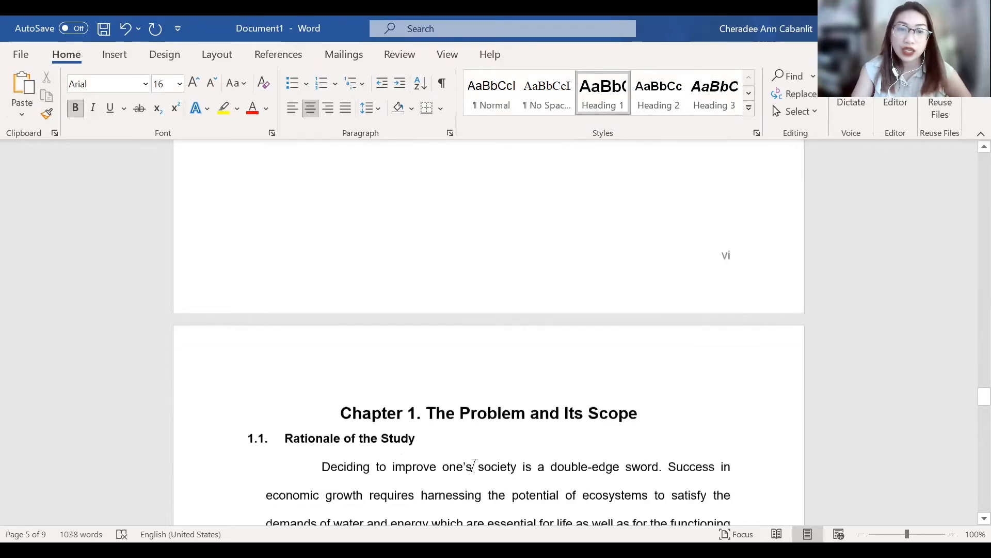
scroll(542, 266, "up", 3)
left_click(542, 266)
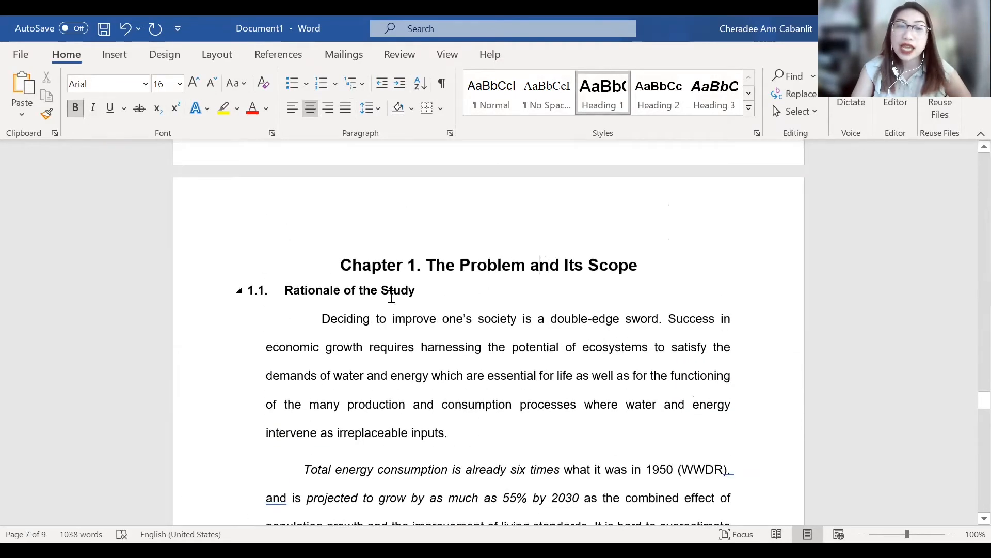
left_click(326, 290)
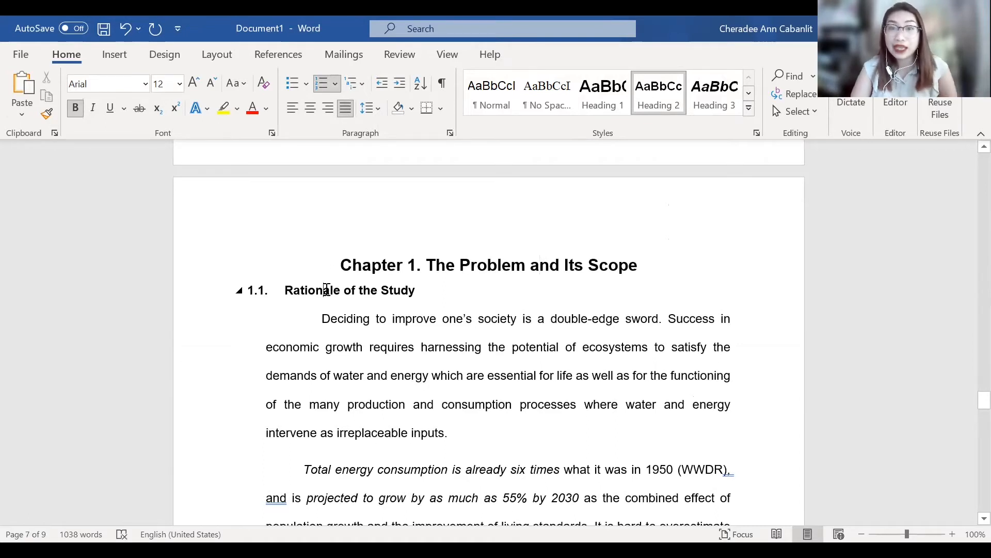
left_click(666, 102)
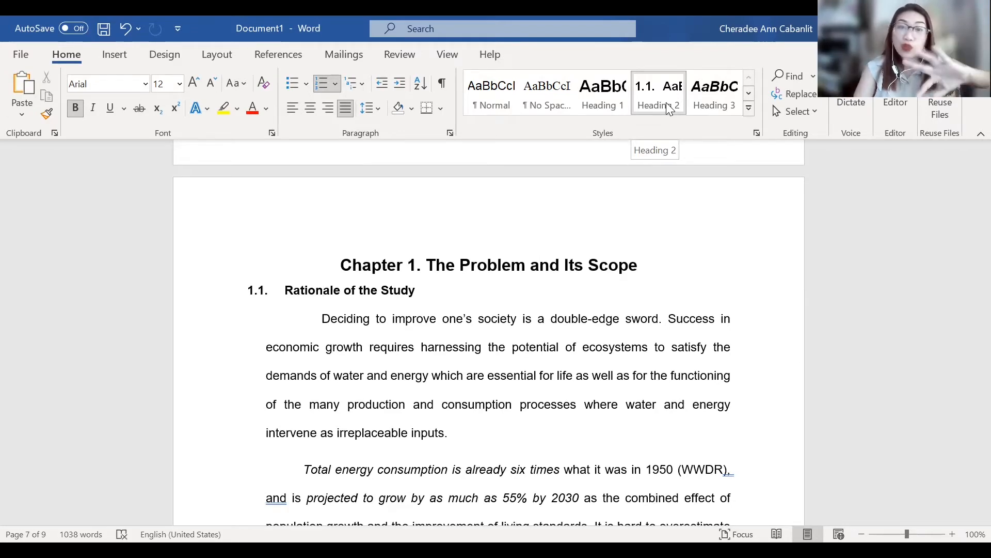
- Look over the Chapter 1 pages and the front-matter pages that precede them
scroll(683, 255, "down", 5)
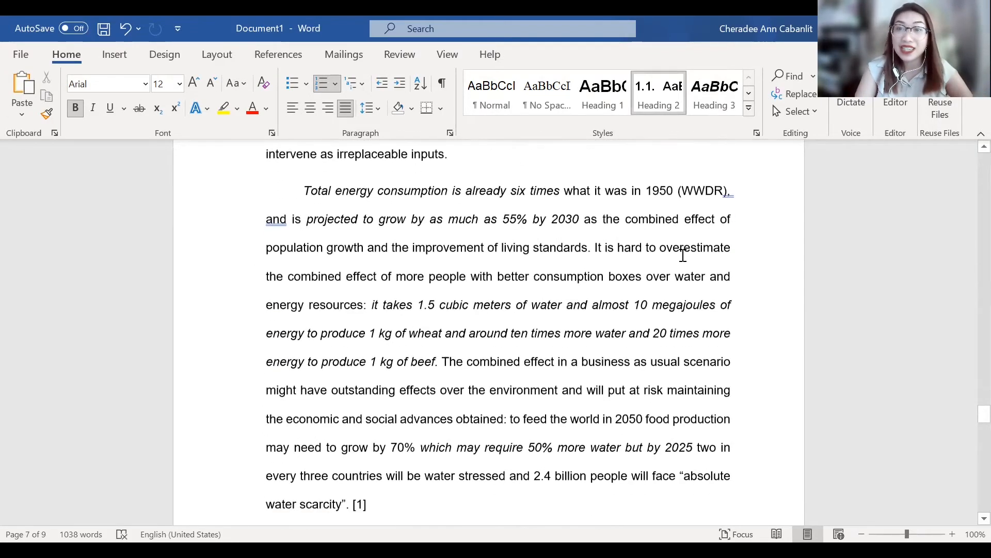
scroll(683, 255, "down", 15)
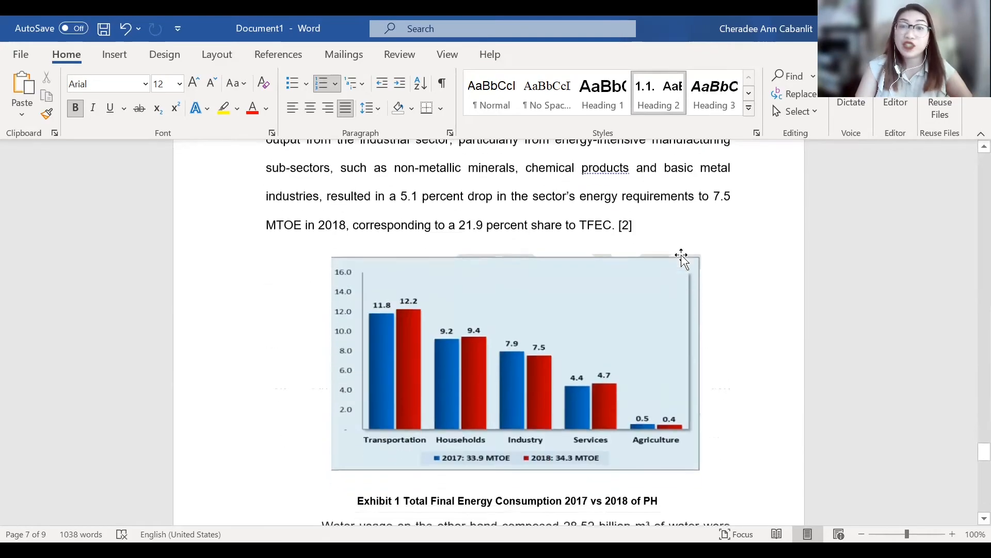
scroll(681, 258, "down", 10)
scroll(682, 258, "up", 3)
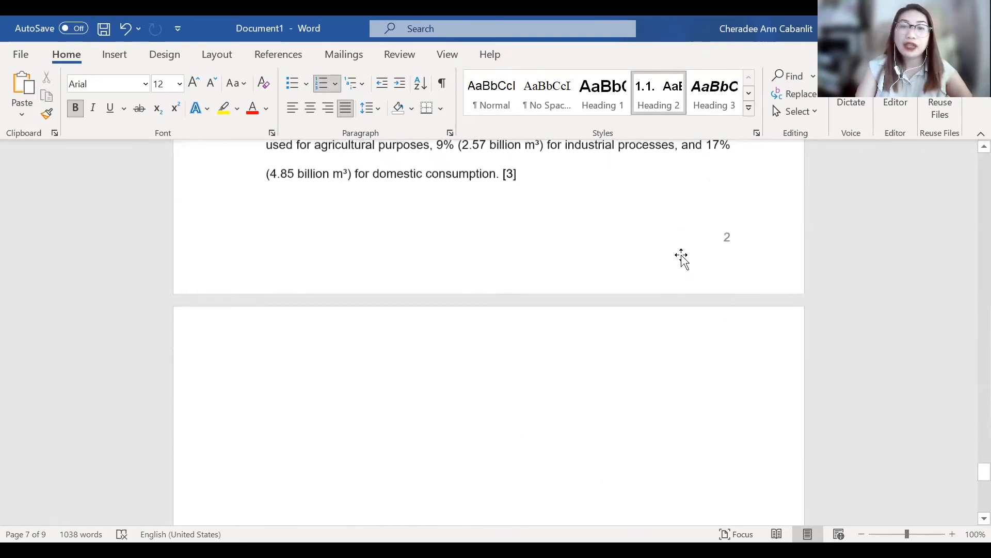
scroll(681, 259, "up", 18)
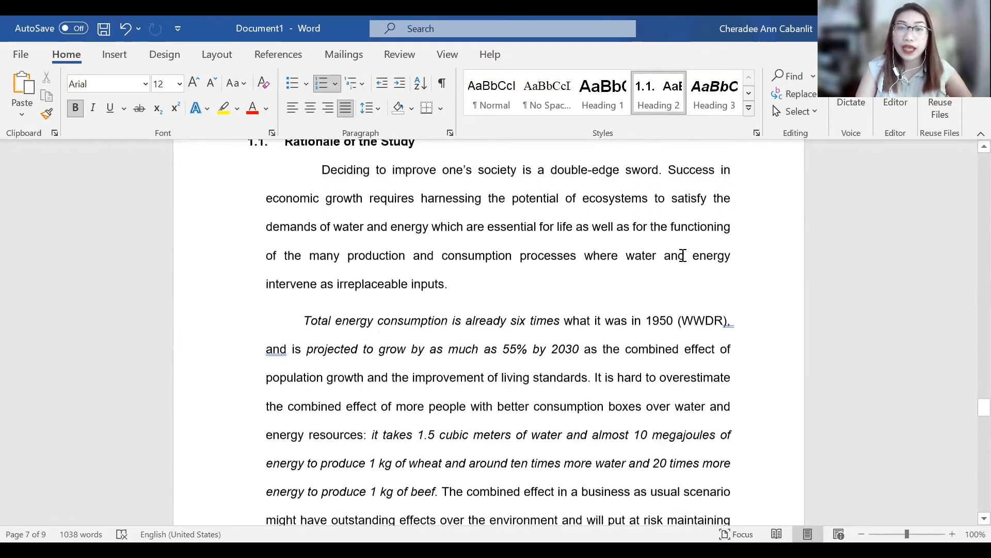
scroll(683, 255, "up", 15)
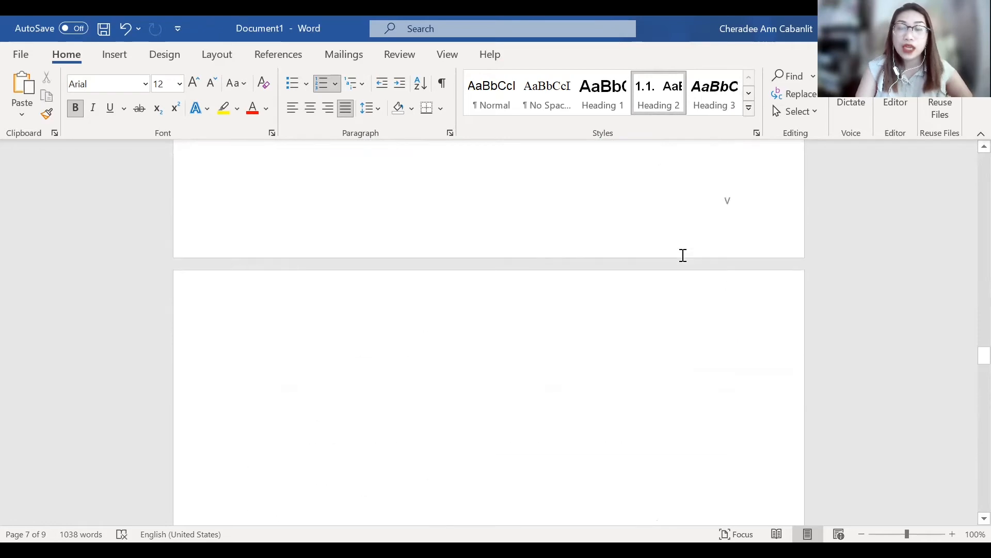
scroll(683, 255, "up", 8)
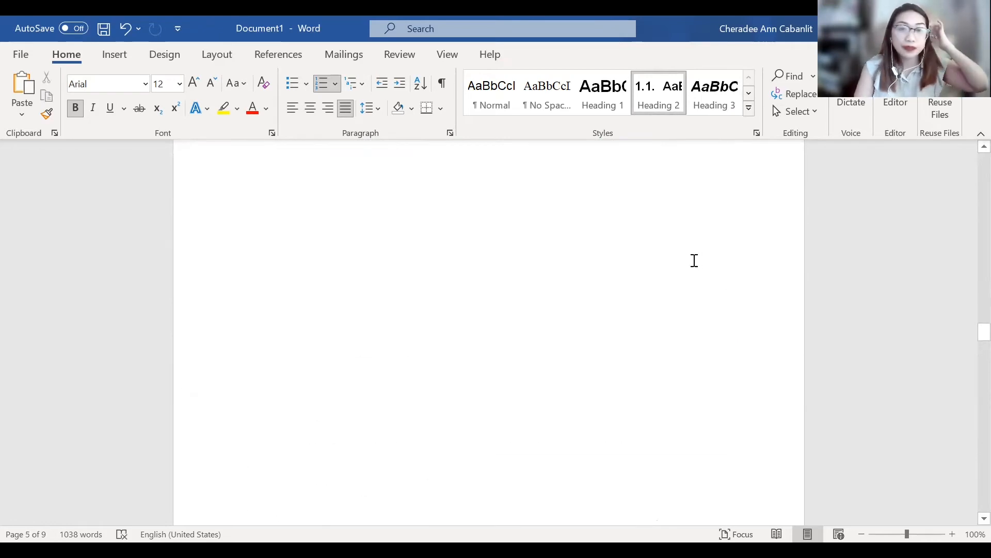
scroll(695, 260, "down", 9)
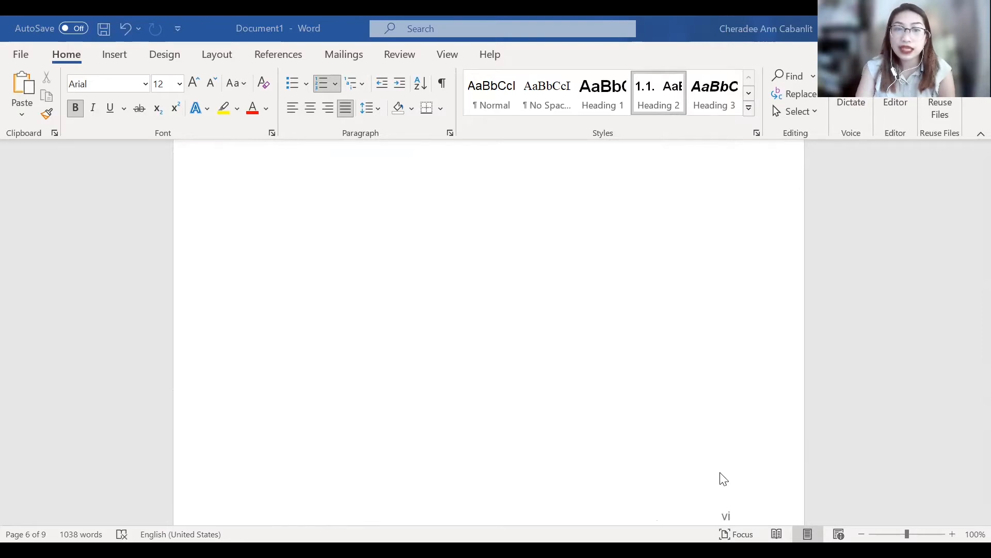
- Remove the current table of contents and insert the built-in Automatic Table 1 in its place
left_click(264, 241)
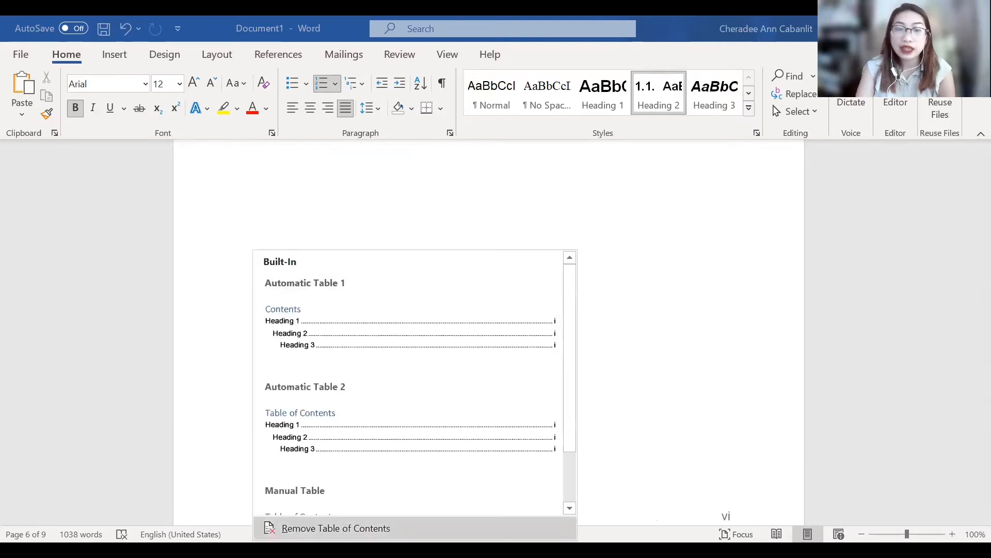
left_click(336, 527)
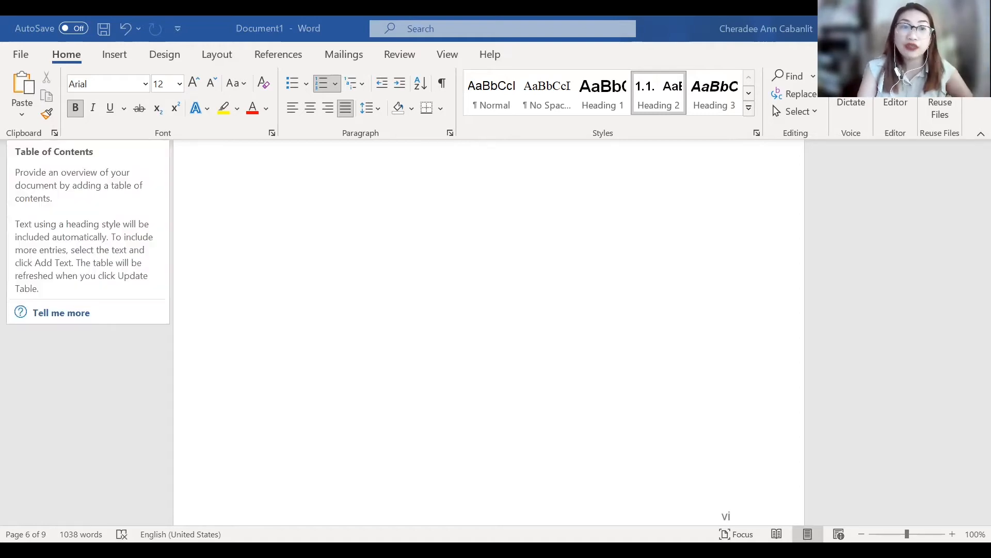
left_click(26, 97)
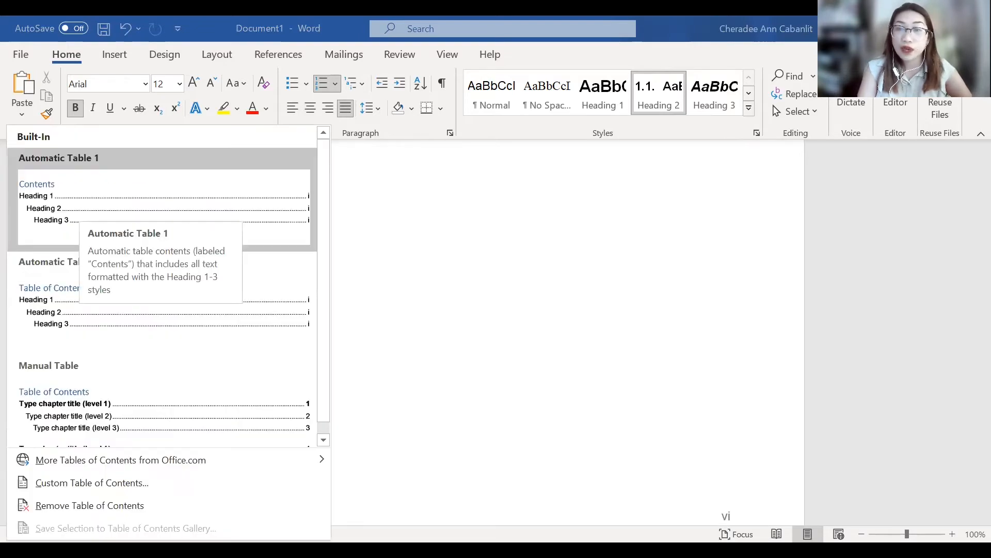
left_click(79, 208)
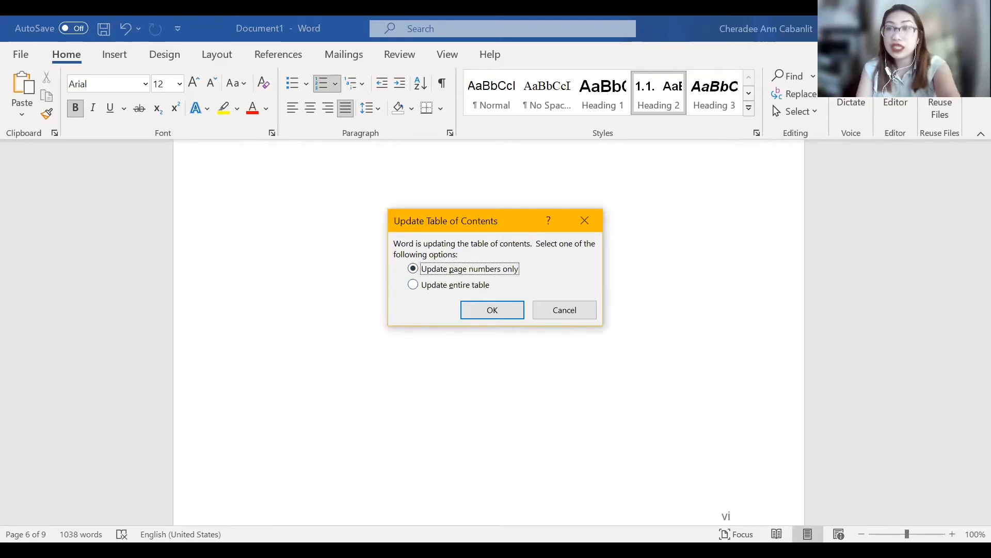
- Update only the page numbers of the table of contents
left_click(492, 309)
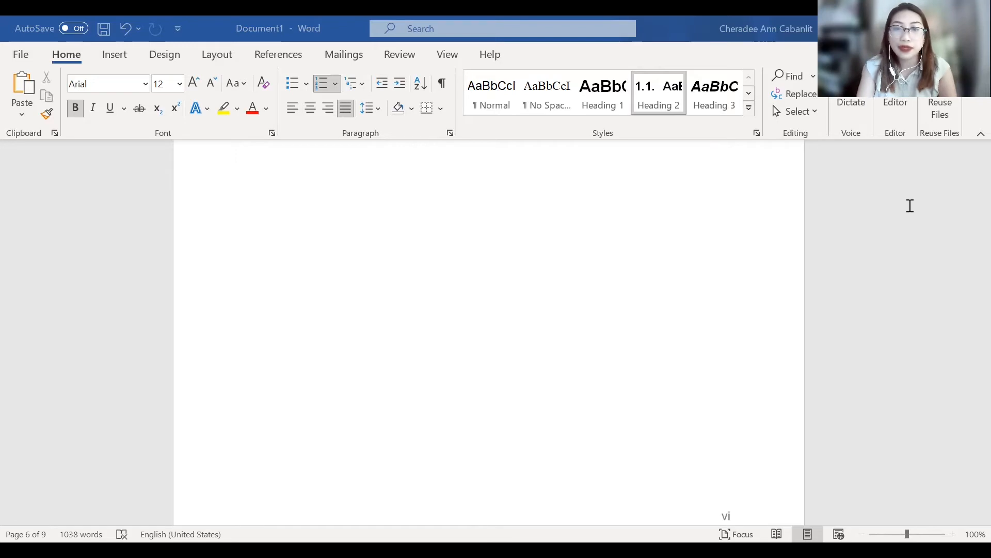
- Cut the title text from the caption under the energy consumption bar chart and delete its remaining Exhibit 1 label
scroll(455, 372, "down", 3)
scroll(457, 372, "down", 5)
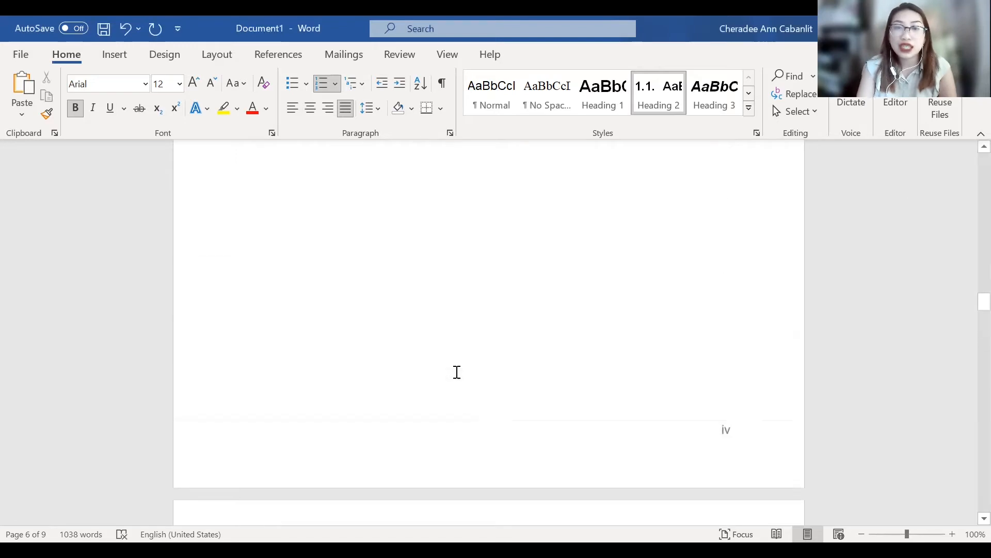
scroll(457, 372, "down", 10)
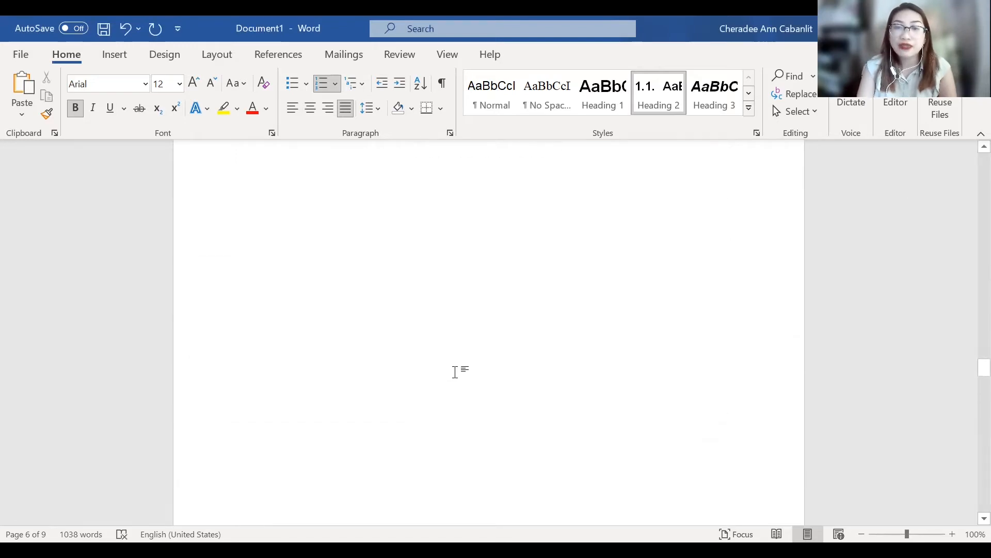
scroll(457, 371, "down", 12)
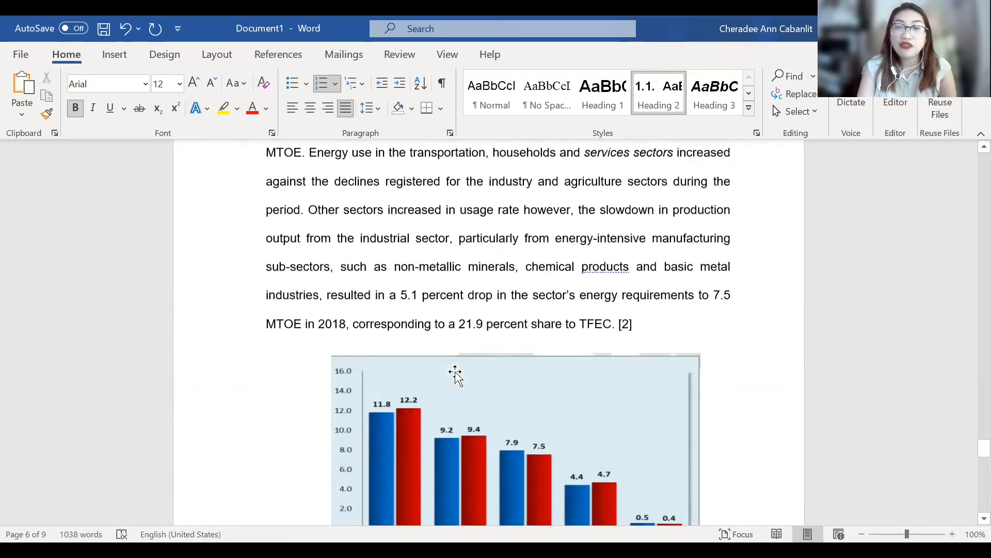
scroll(491, 376, "up", 2)
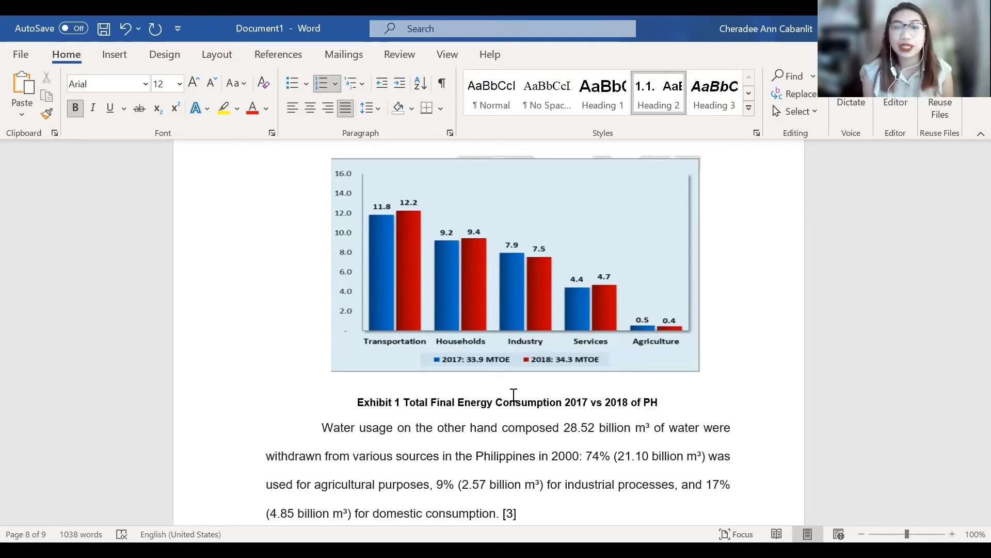
left_click(563, 395)
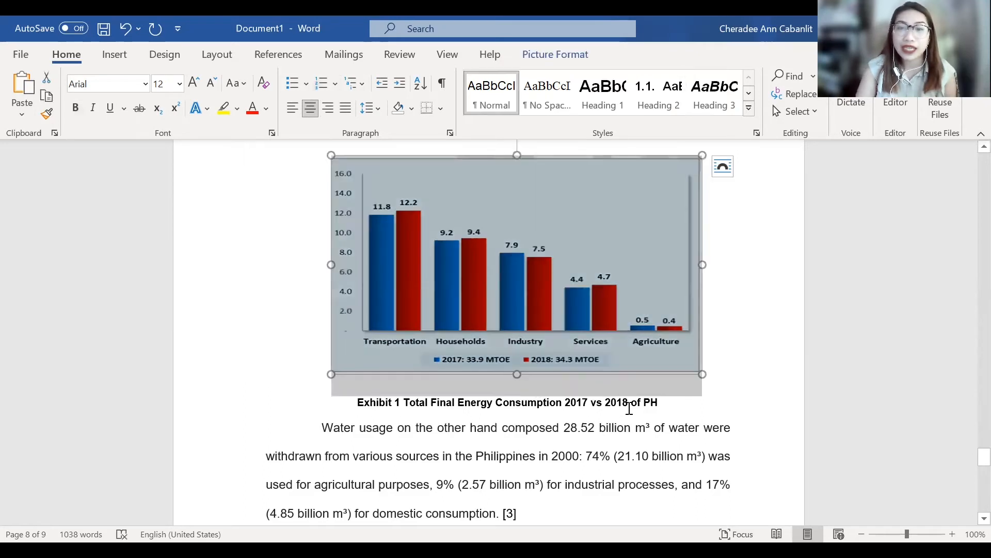
left_click(637, 409)
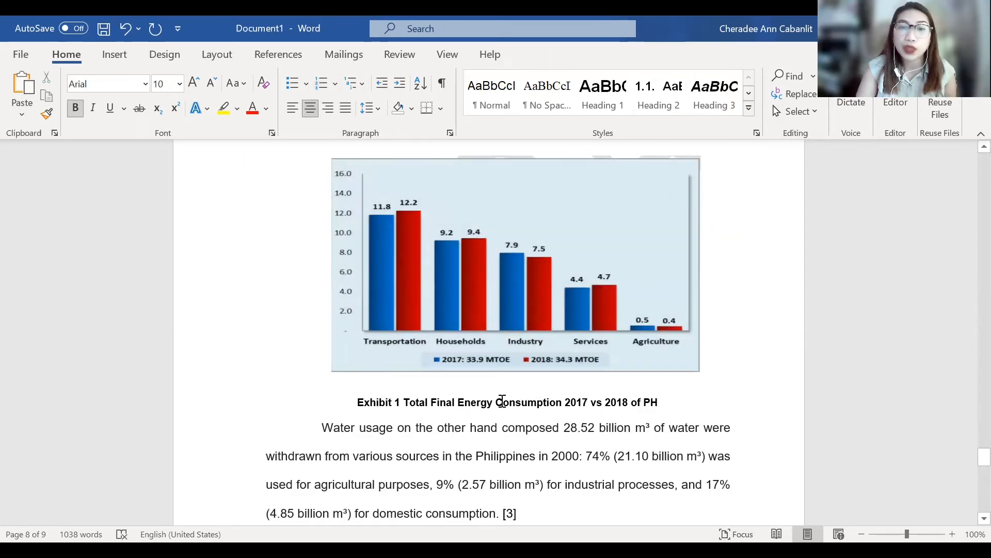
left_click_drag(658, 402, 403, 402)
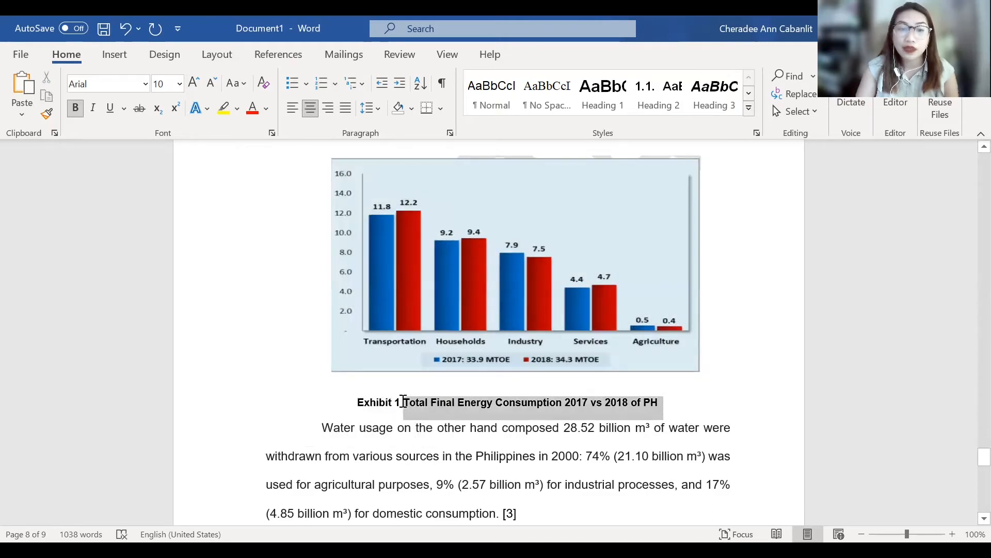
key("BackSpace")
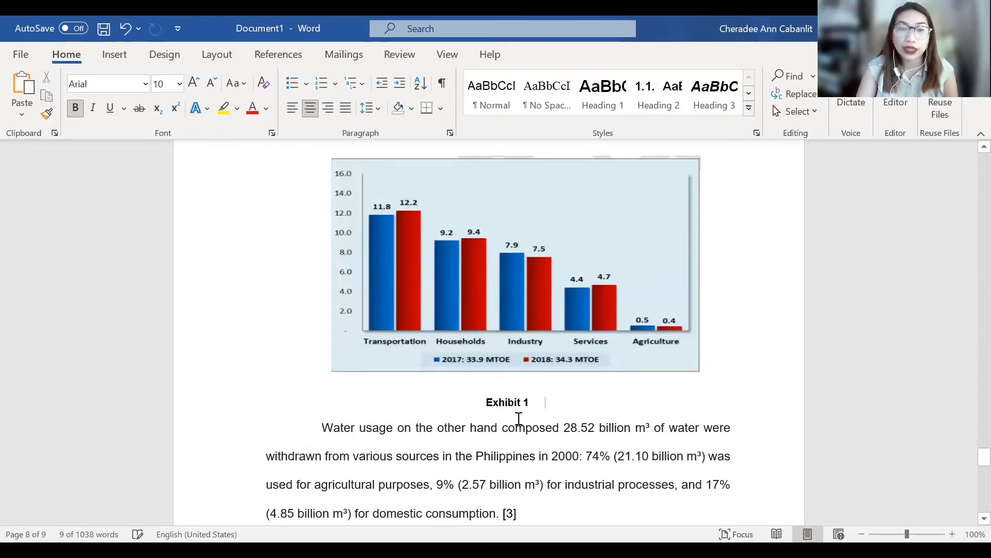
key("BackSpace")
key("BackSpace")
key("BackSpace")
key("BackSpace")
key("BackSpace")
key("BackSpace")
key("BackSpace")
key("BackSpace")
key("BackSpace")
key("BackSpace")
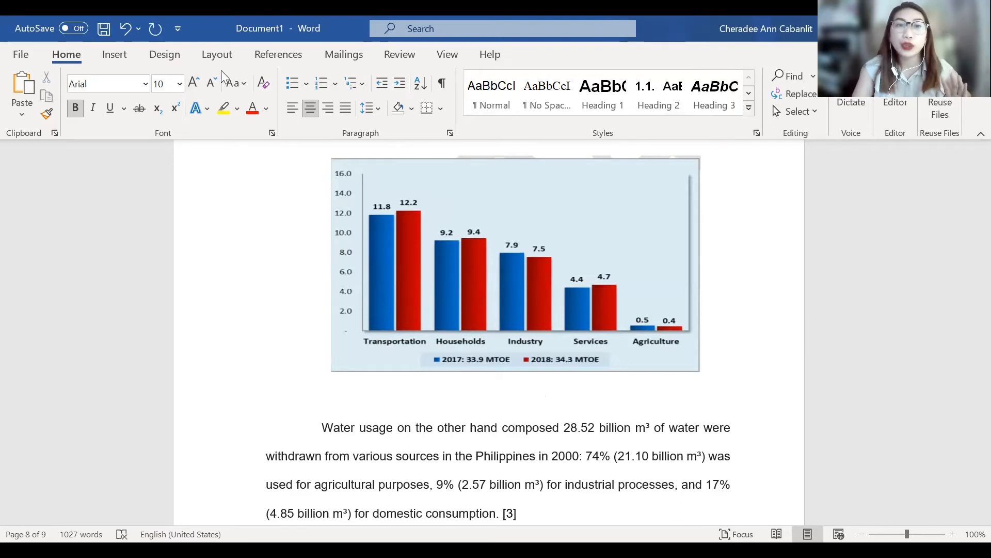
- Insert a caption under the chart with the Exhibit label and the title Total Final Energy Consumption 2017 vs 2018 of PH
left_click(267, 63)
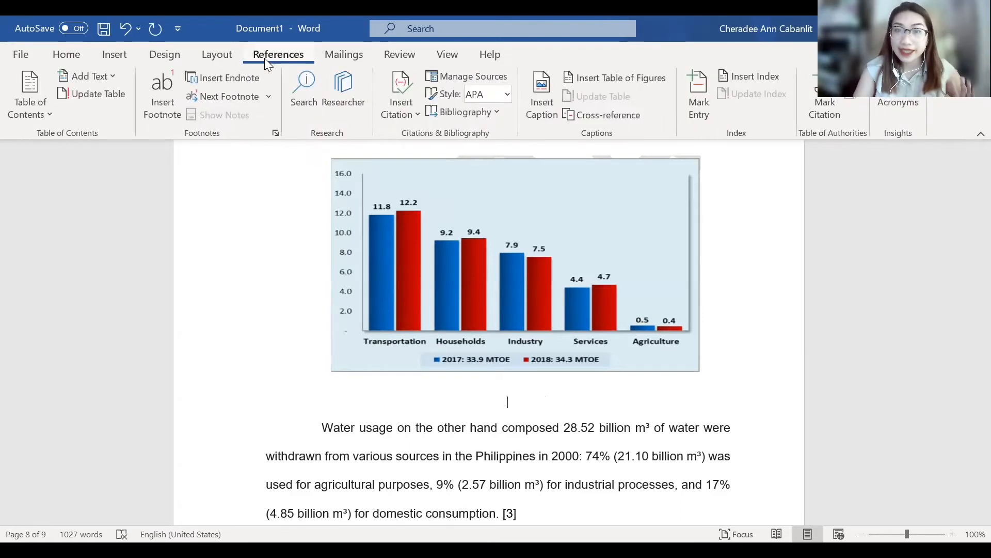
left_click(533, 103)
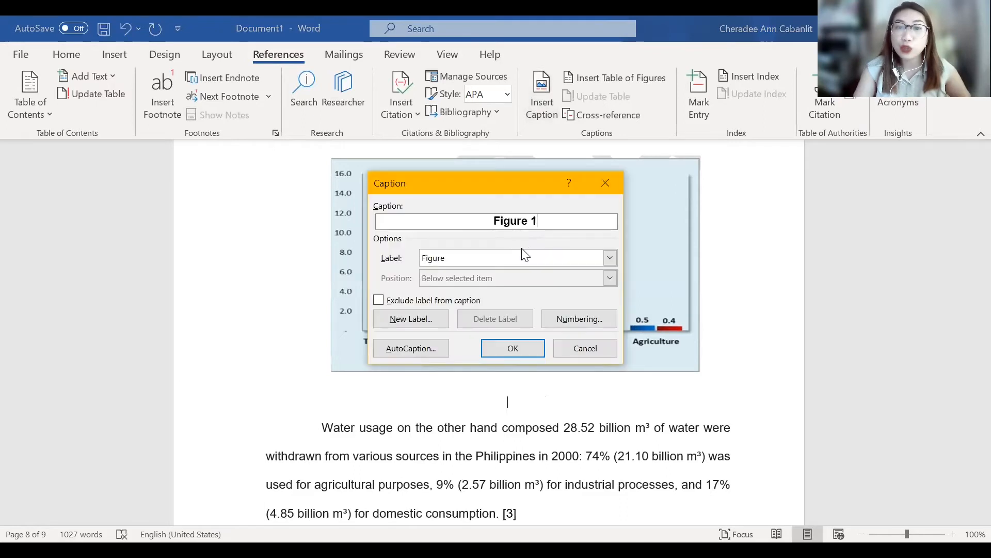
left_click(523, 257)
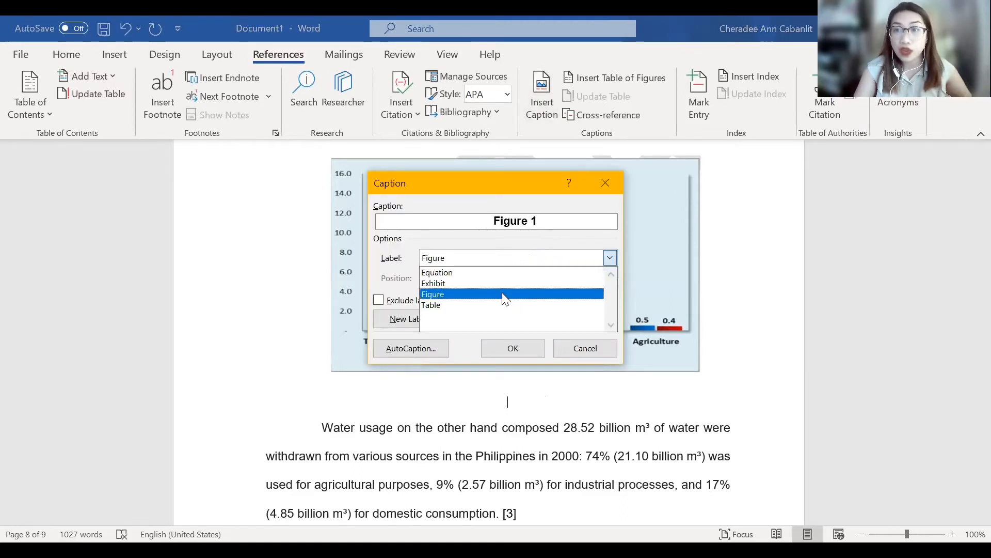
left_click(450, 284)
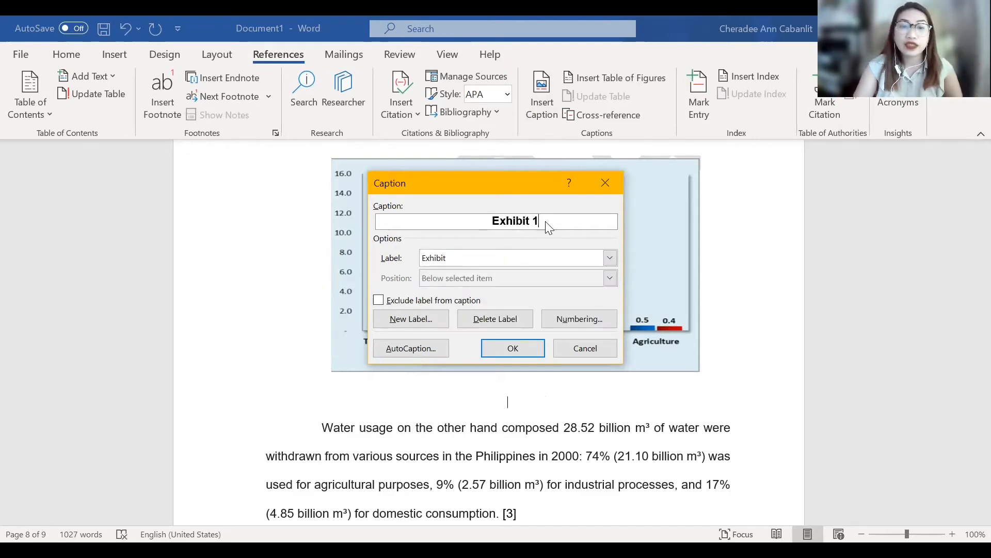
key("ctrl+v")
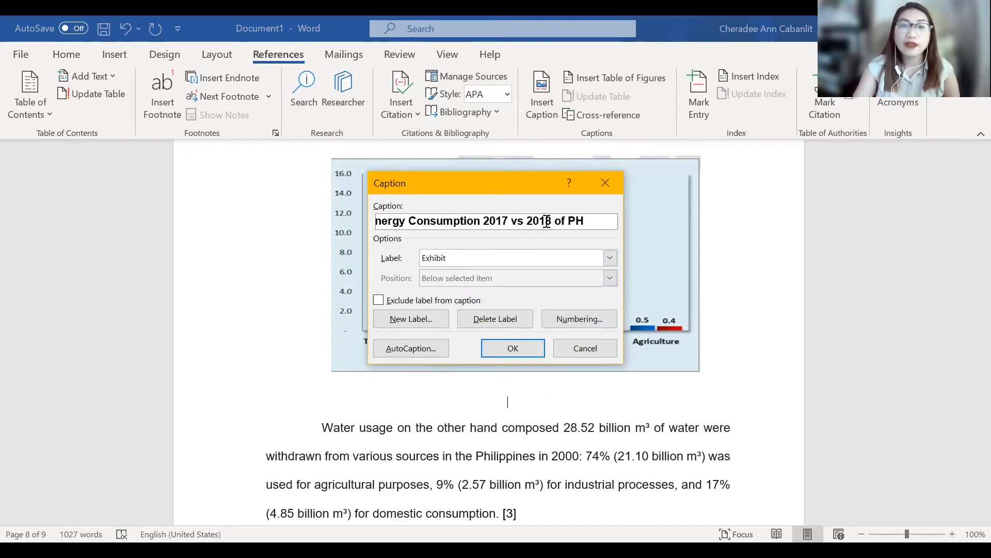
left_click(527, 350)
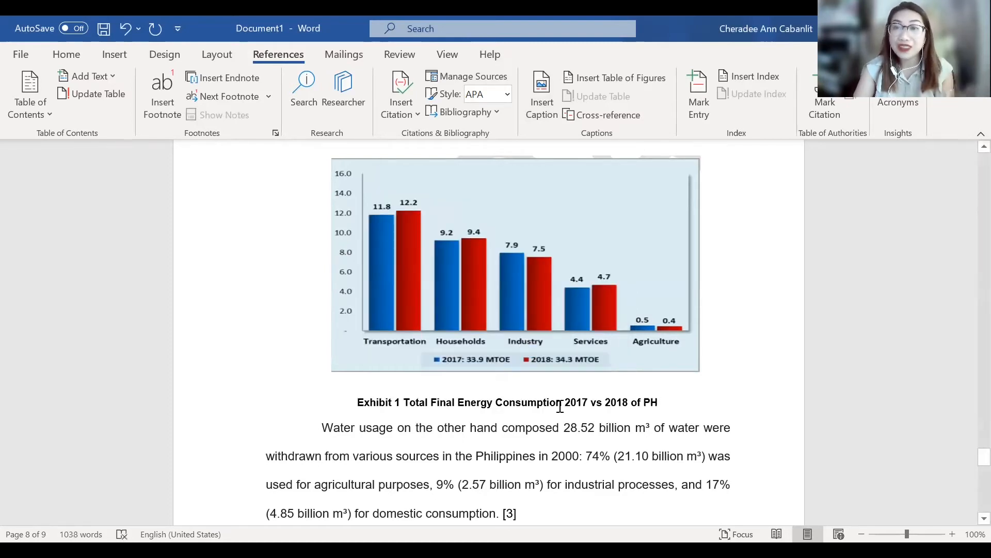
- Insert a table of figures with its caption label set to Table
scroll(559, 406, "down", 5)
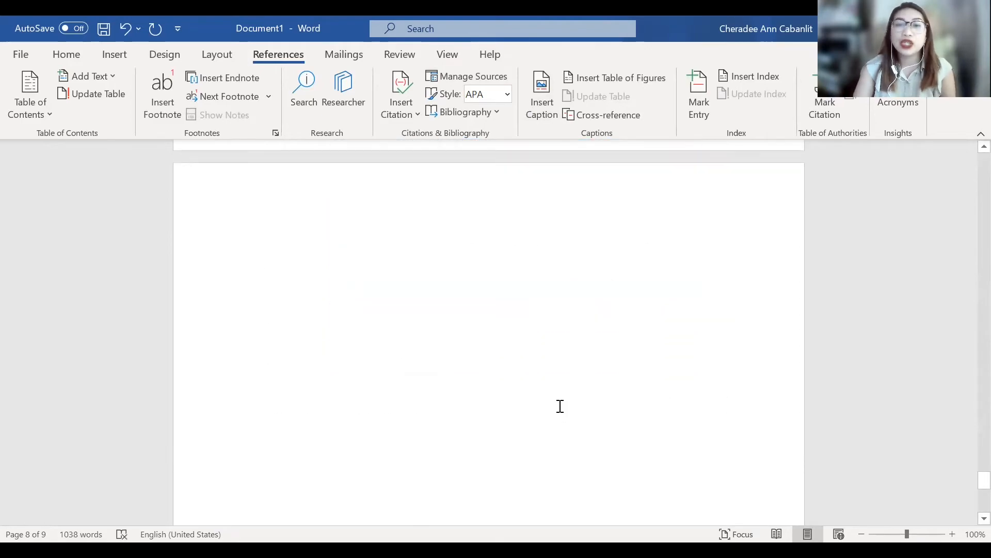
scroll(560, 406, "up", 10)
scroll(560, 406, "up", 10)
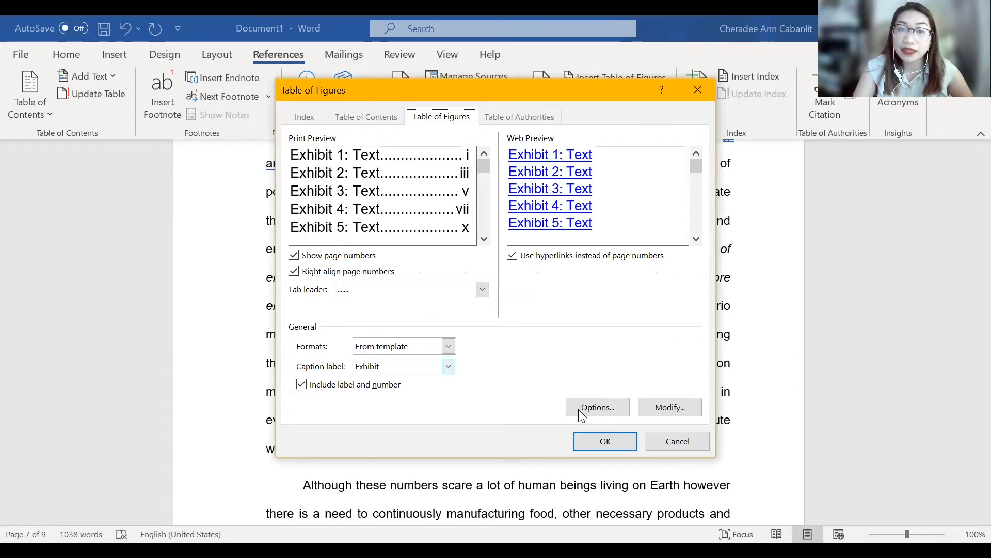
left_click(448, 367)
key("Down")
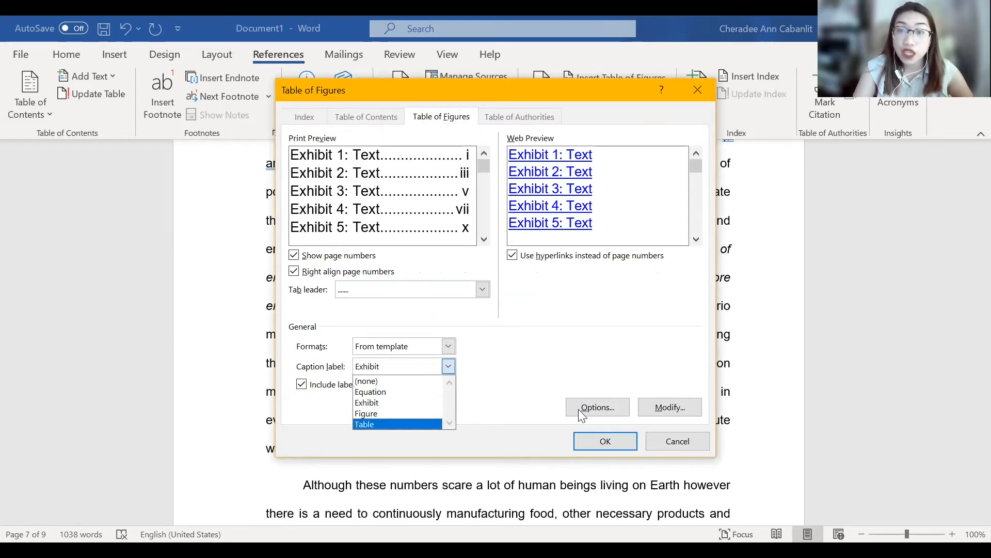
key("Return")
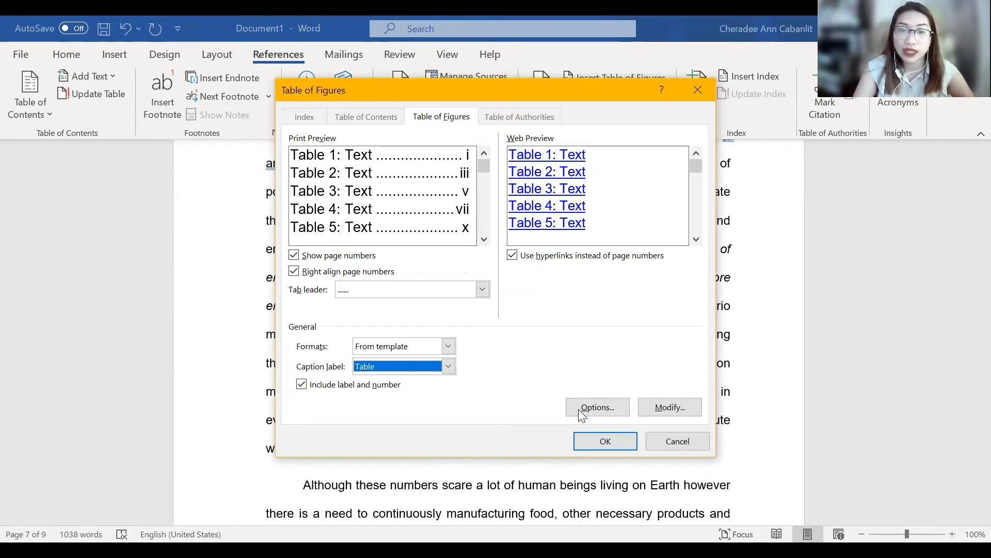
left_click(606, 441)
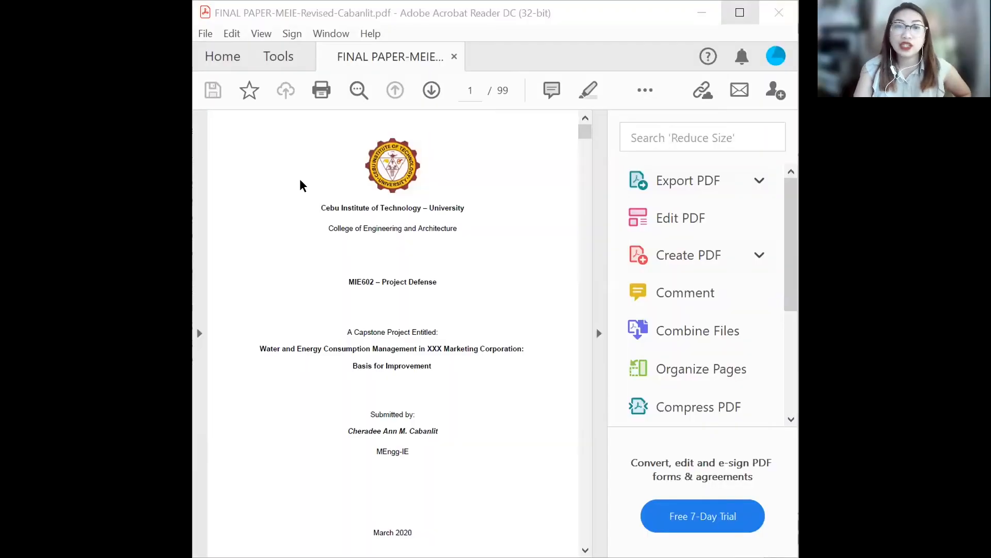
- Maximize the final paper PDF in Adobe Acrobat Reader and look through it from the title page
left_click(740, 12)
scroll(485, 398, "down", 10)
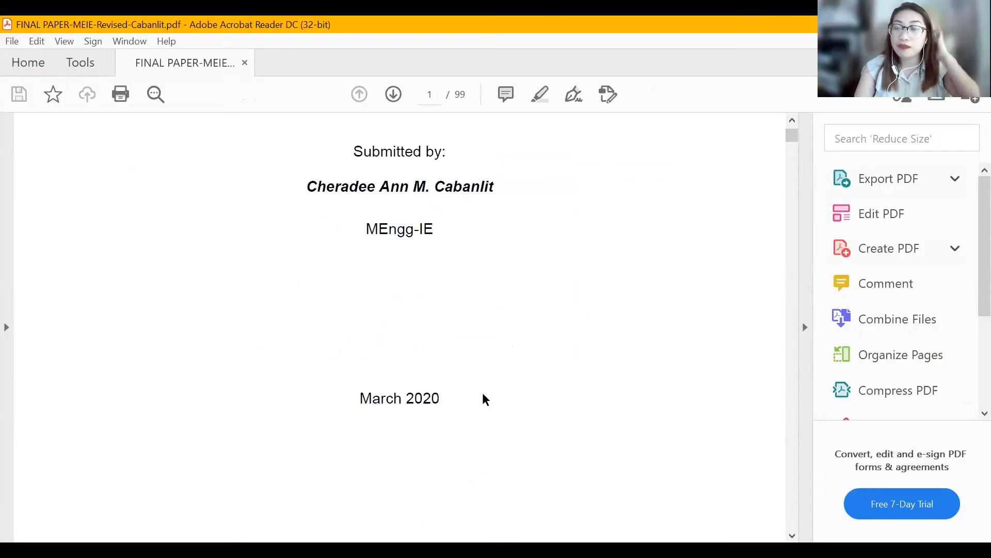
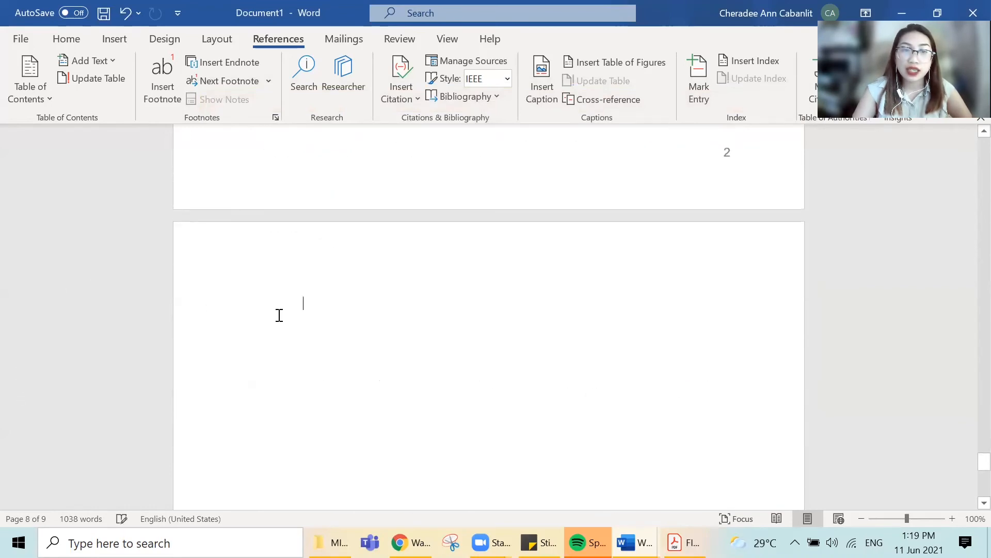
- Insert the built-in Bibliography with its heading on the blank page after the chapter text, using the IEEE style
scroll(279, 315, "down", 3)
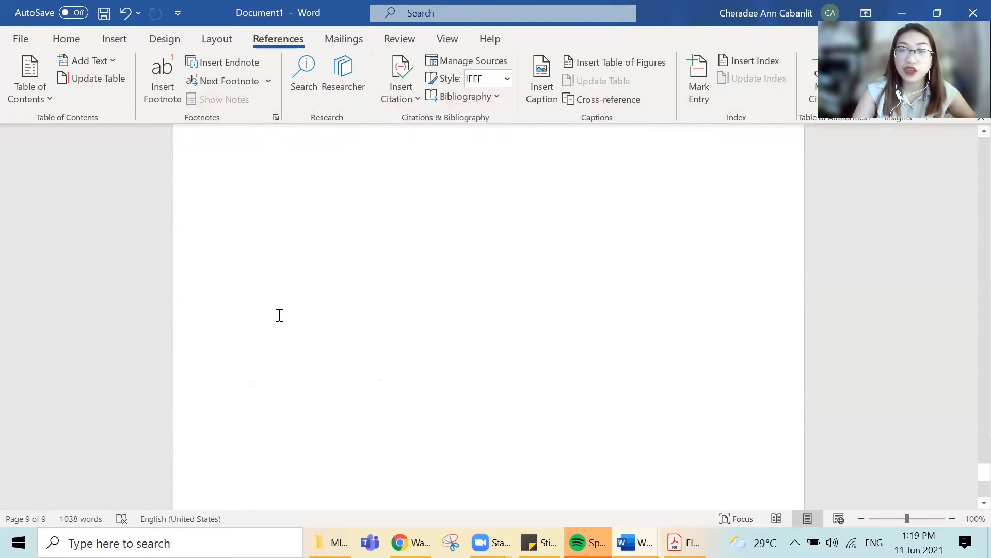
scroll(280, 315, "down", 4)
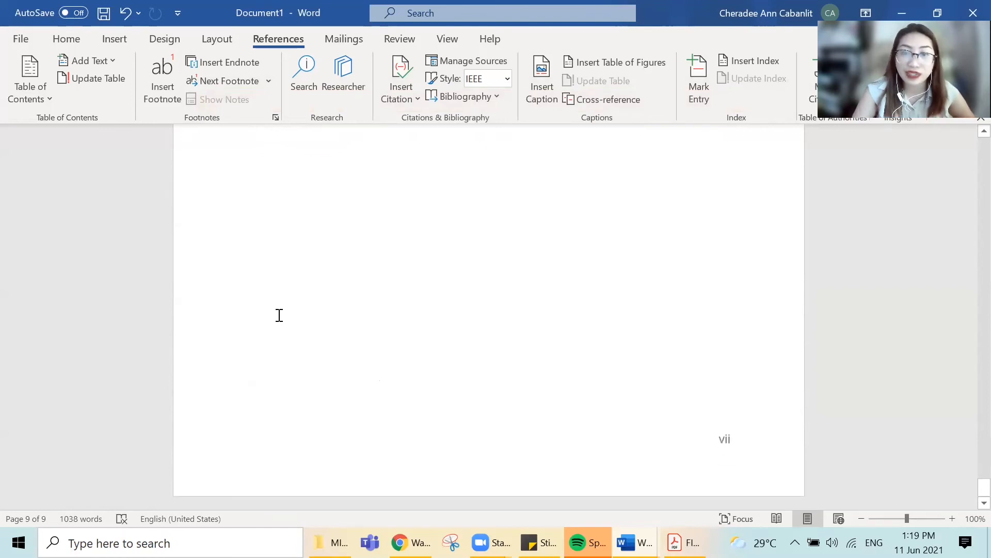
scroll(279, 315, "up", 5)
scroll(551, 288, "up", 3)
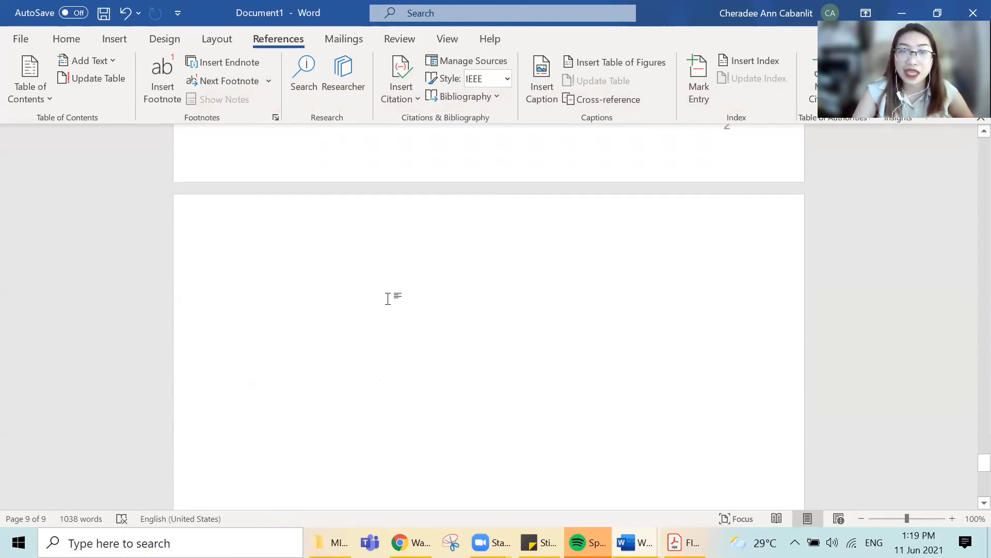
type("Bl")
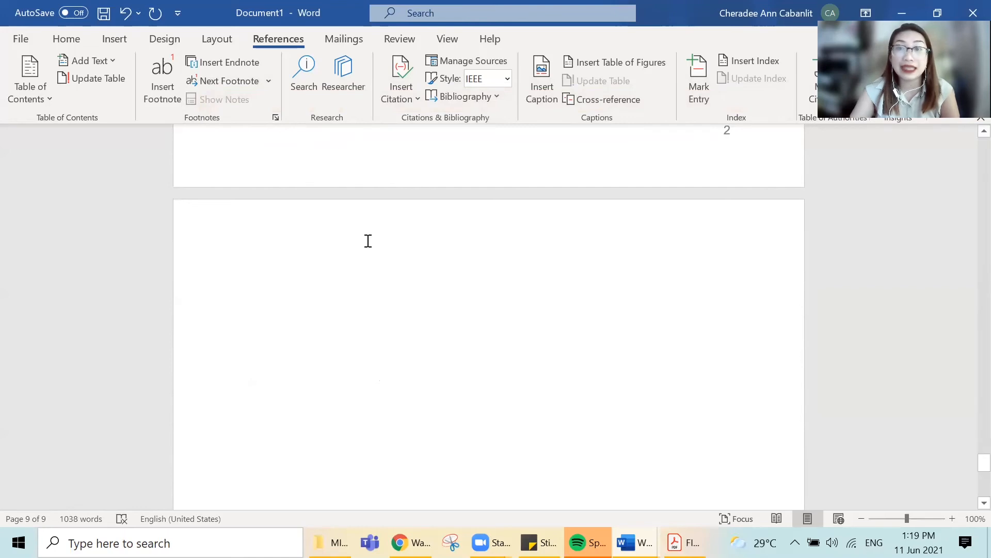
left_click(499, 99)
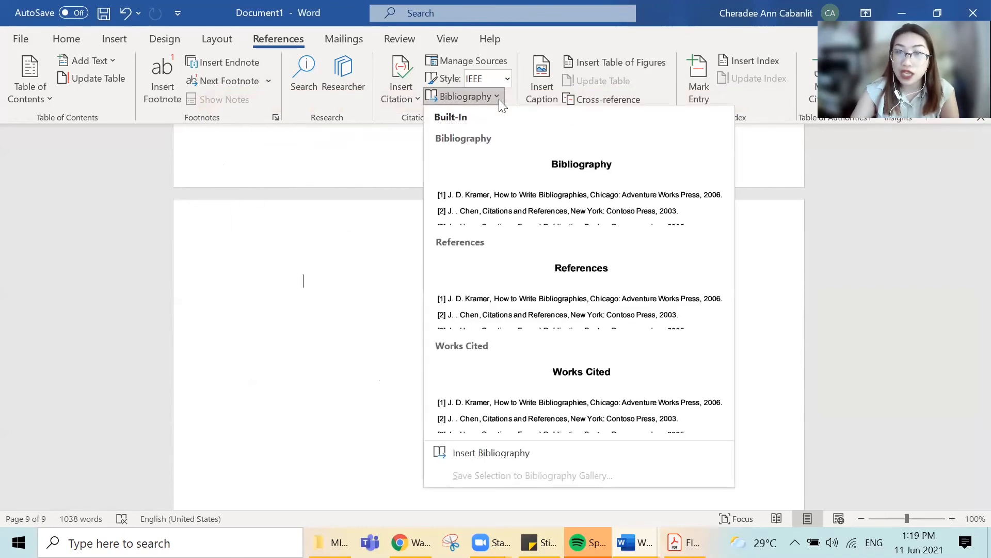
left_click(525, 173)
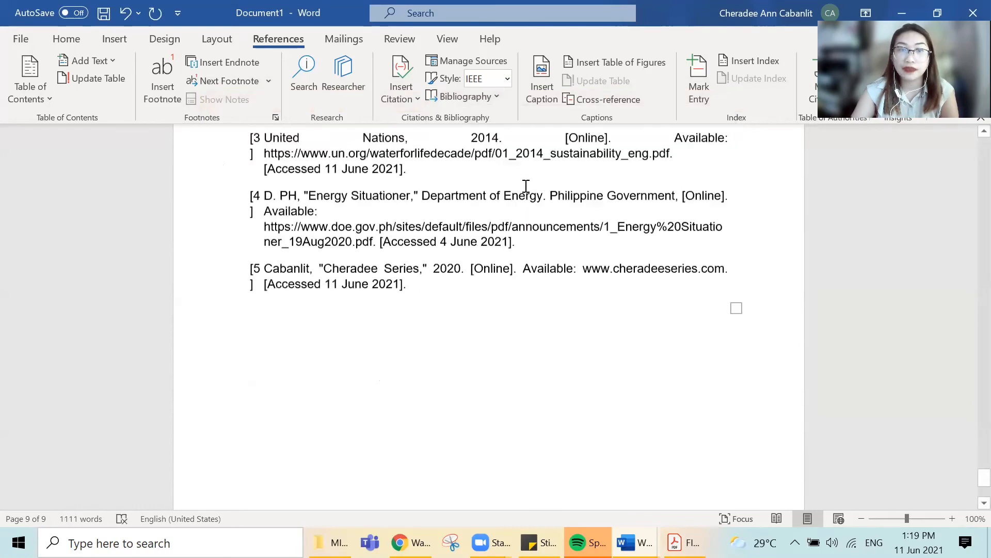
scroll(526, 186, "up", 3)
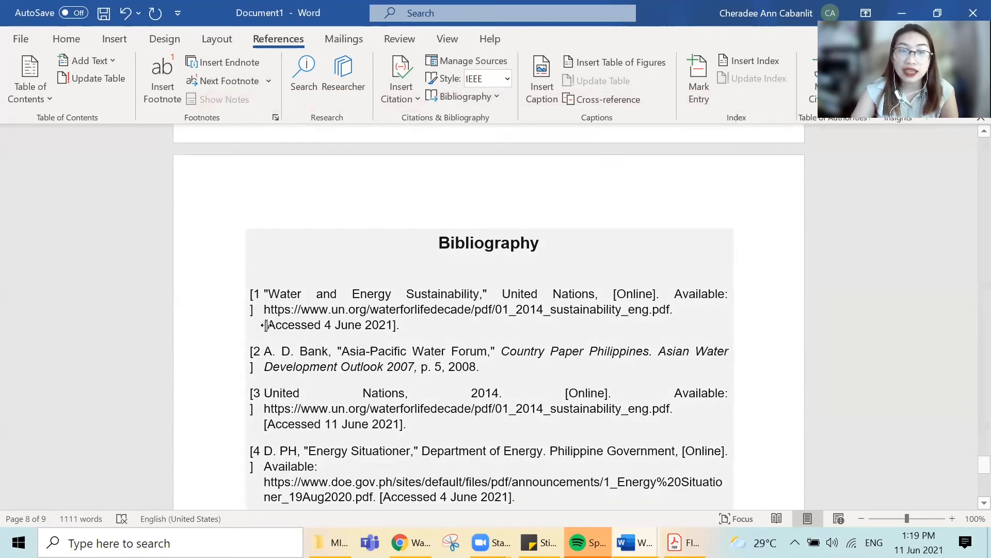
- Autofit the number column of the bibliography so each bracketed reference number fits on one line, and check the entries
double_click(271, 324)
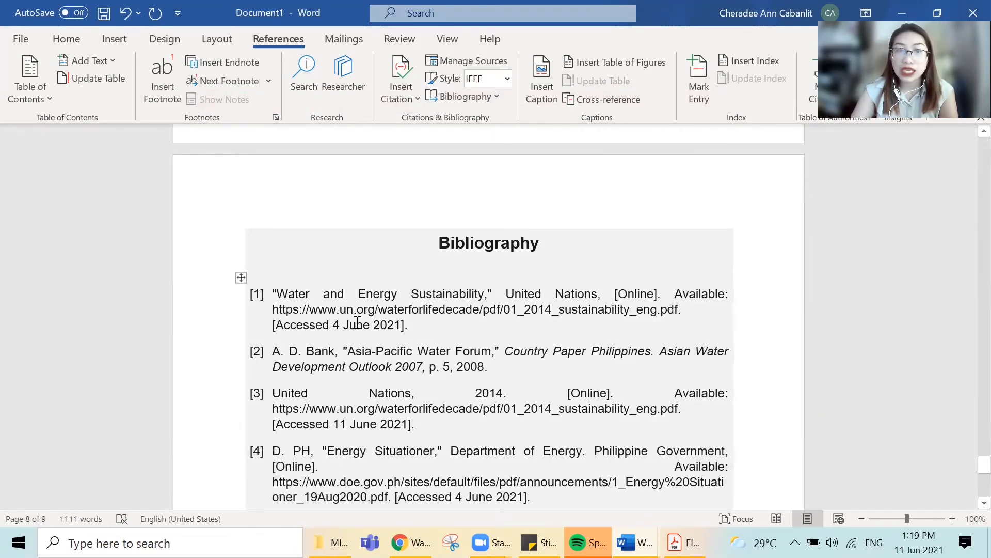
left_click(371, 323)
scroll(388, 336, "down", 2)
left_click(303, 318)
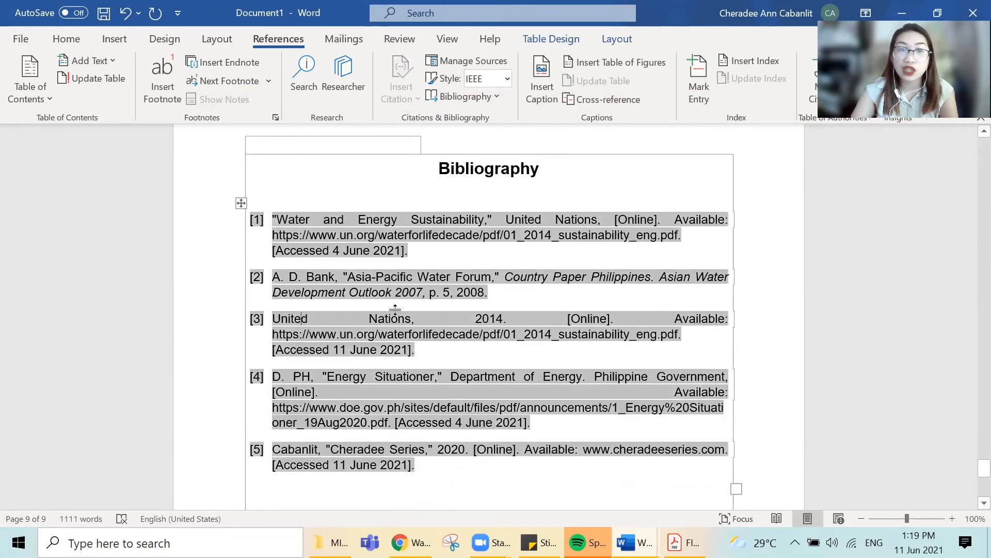
left_click(601, 319)
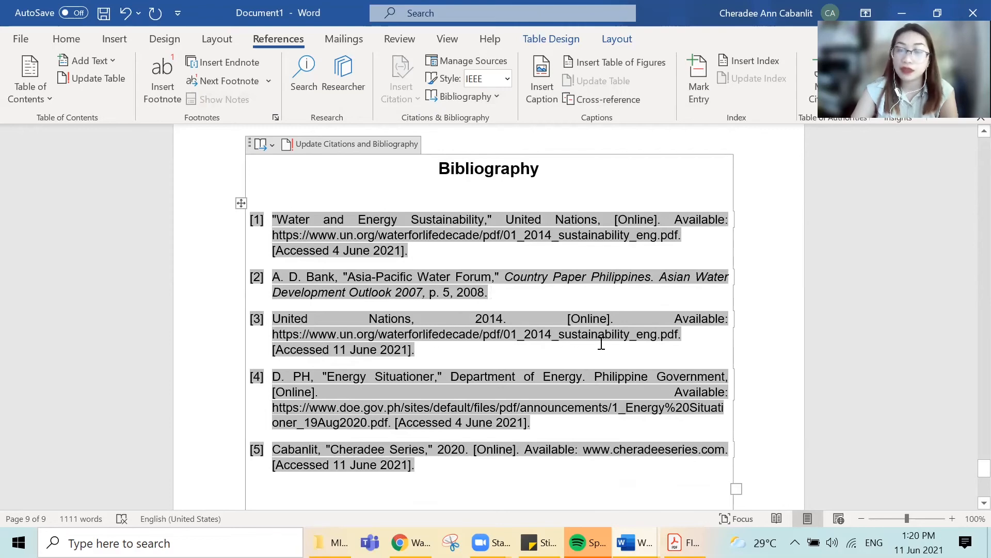
scroll(429, 363, "down", 5)
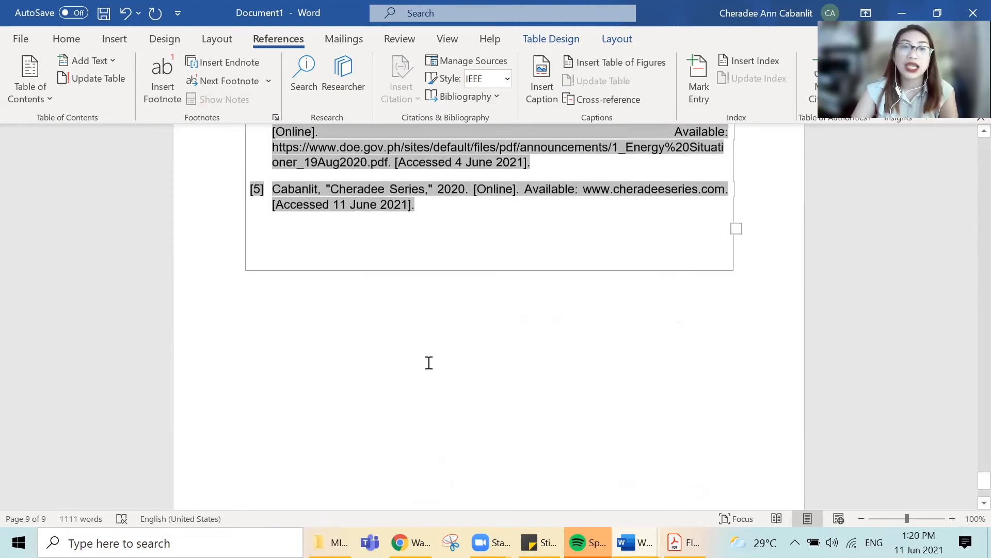
left_click(426, 400)
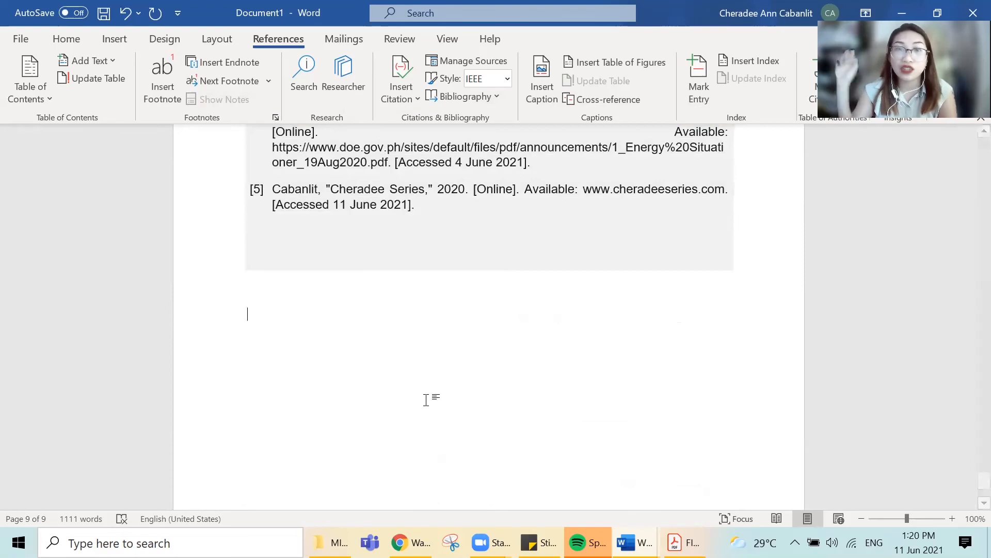
scroll(426, 399, "down", 3)
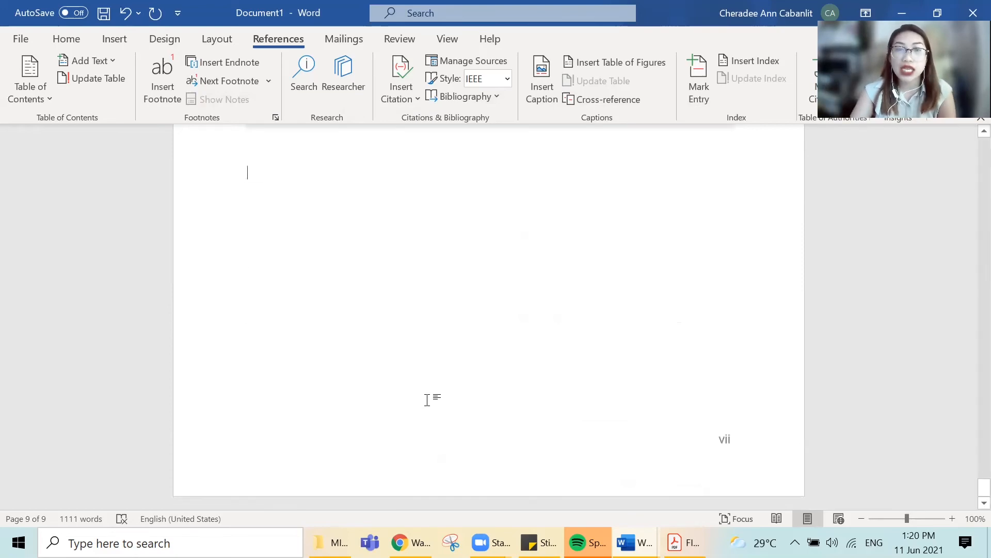
- Switch to the final paper PDF in Adobe Acrobat Reader and follow its table of contents to the Bibliography
key("alt+Tab")
key("alt+Tab")
key("alt+Tab")
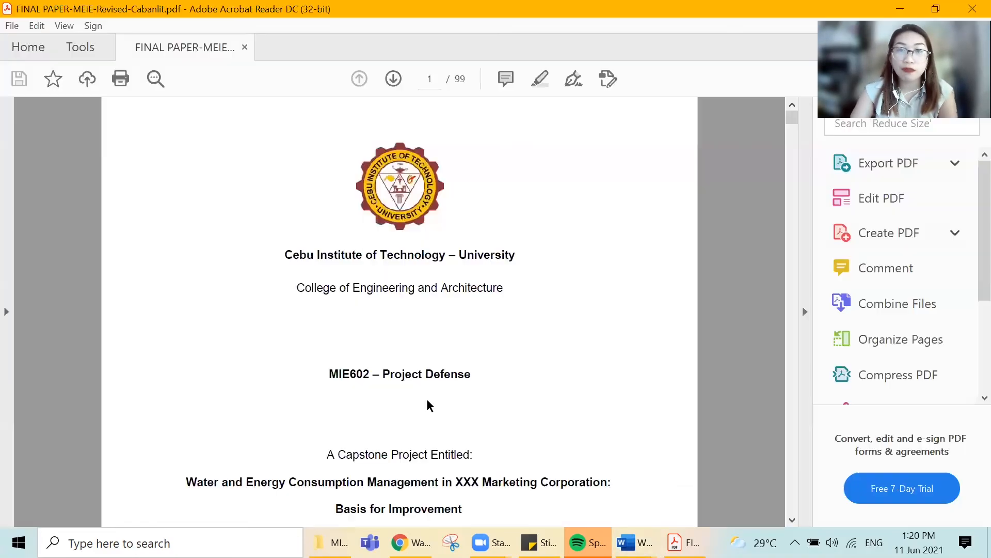
scroll(426, 399, "down", 15)
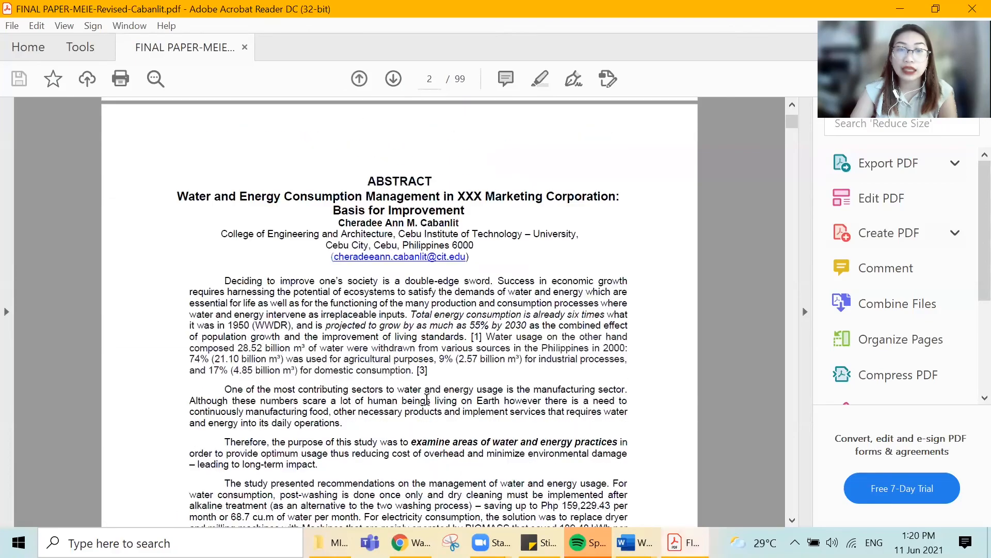
scroll(426, 399, "down", 20)
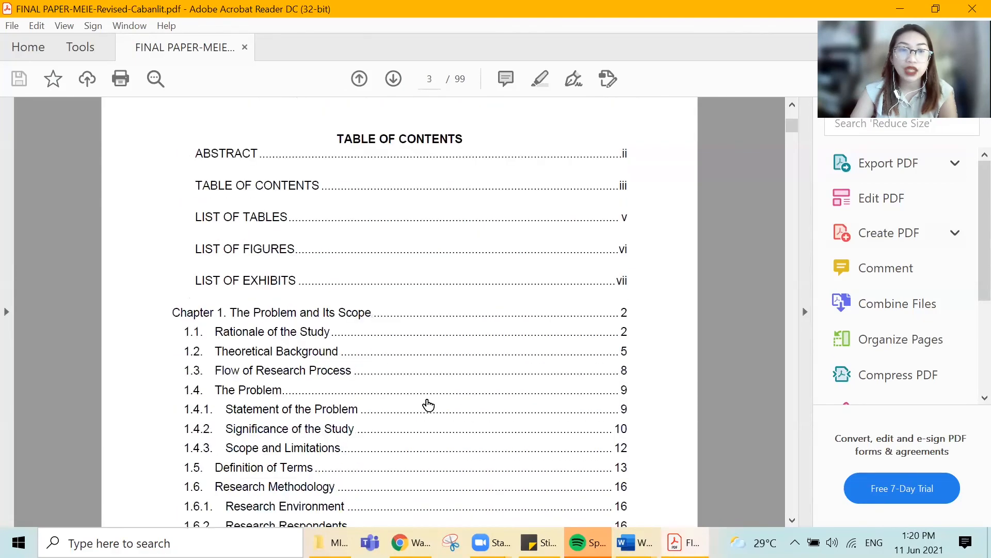
scroll(426, 401, "down", 15)
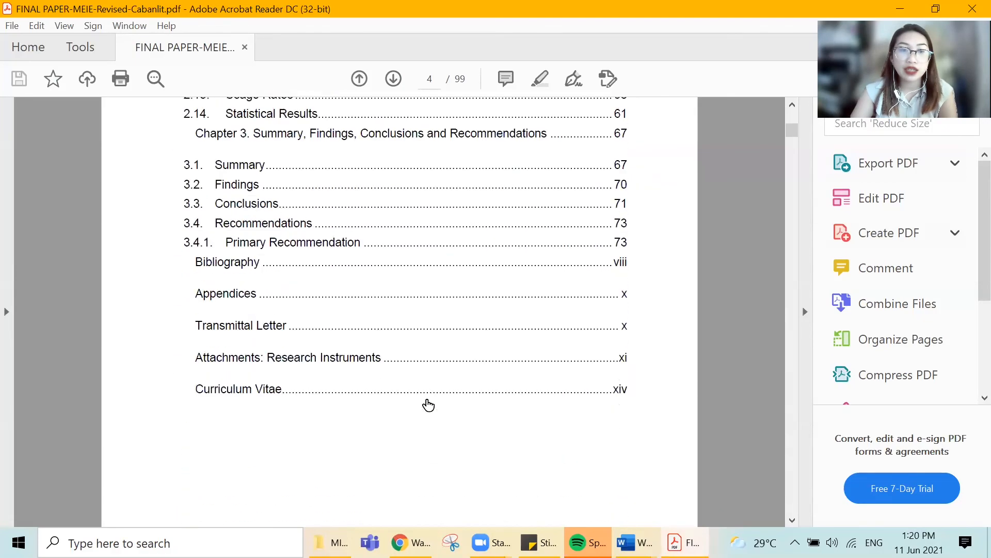
left_click(246, 212)
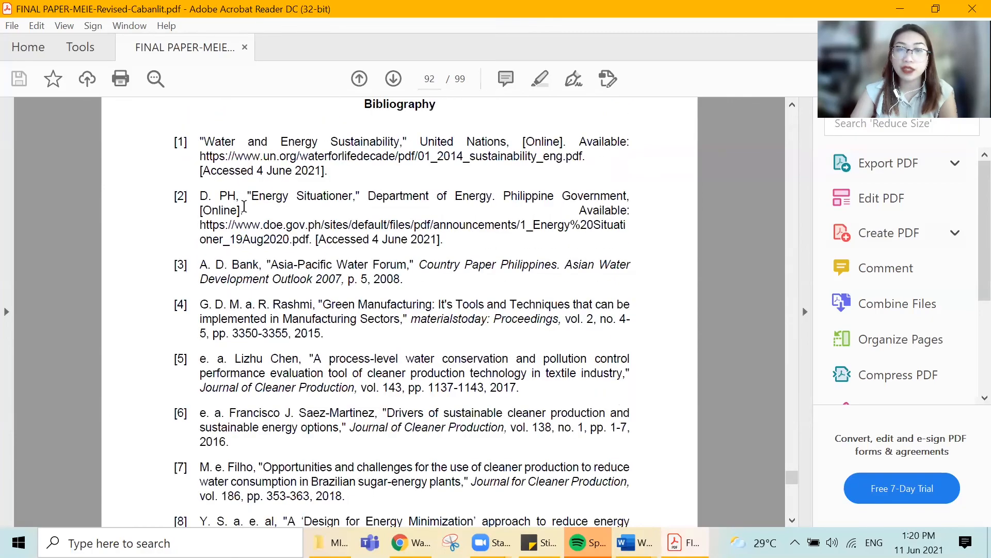
- Look through the PDF's back matter from the bibliography through the appendices and research instruments to the curriculum vitae
scroll(558, 278, "down", 12)
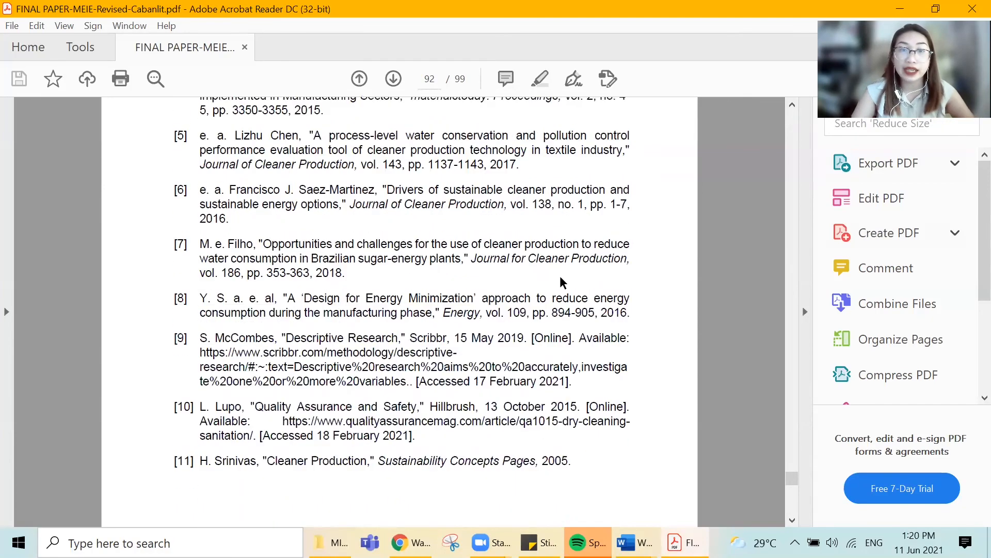
scroll(562, 283, "down", 15)
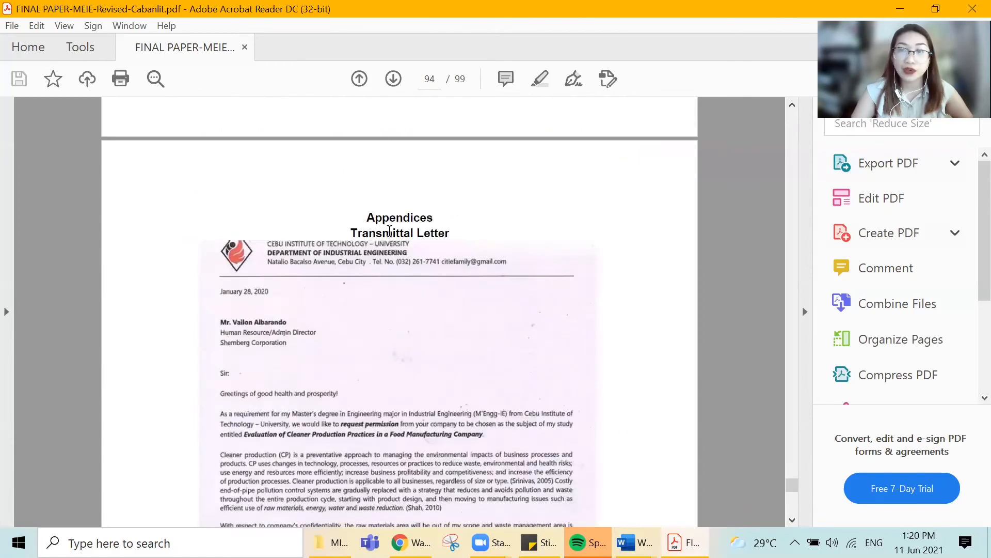
scroll(390, 231, "down", 12)
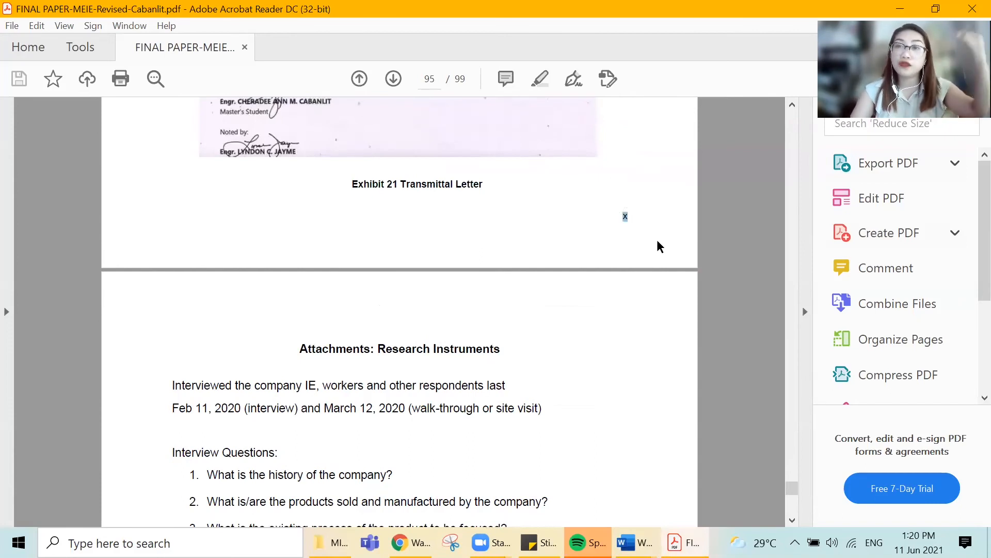
scroll(659, 247, "down", 10)
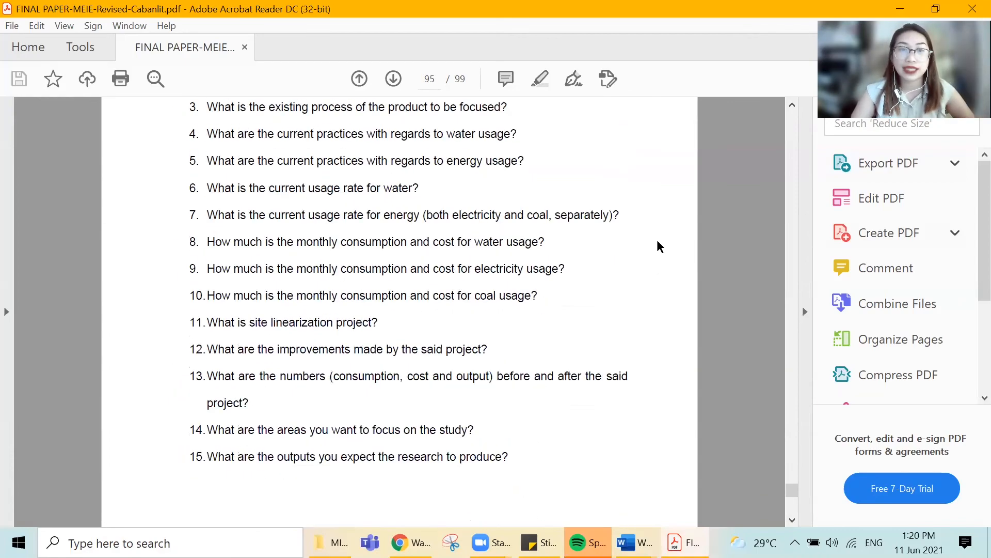
scroll(660, 247, "down", 15)
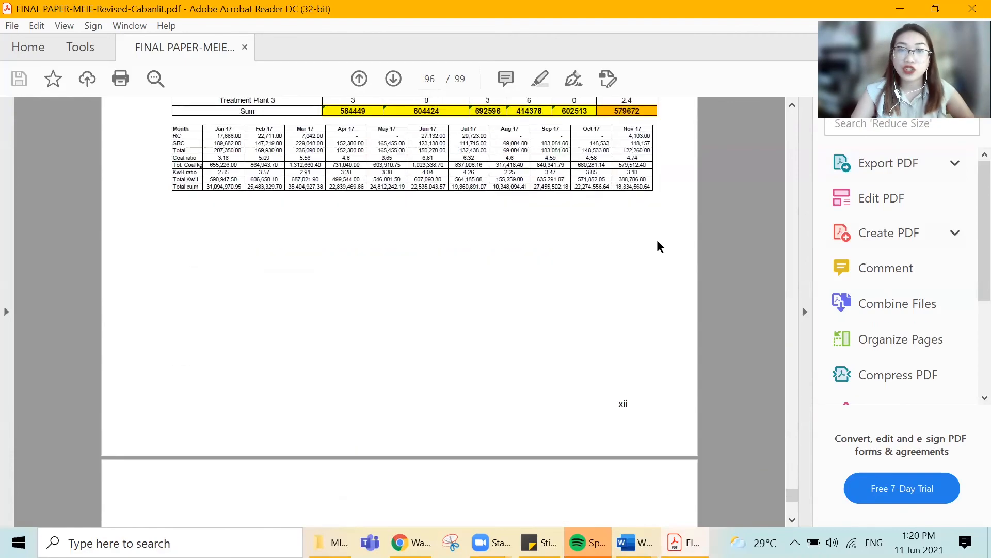
scroll(660, 246, "down", 15)
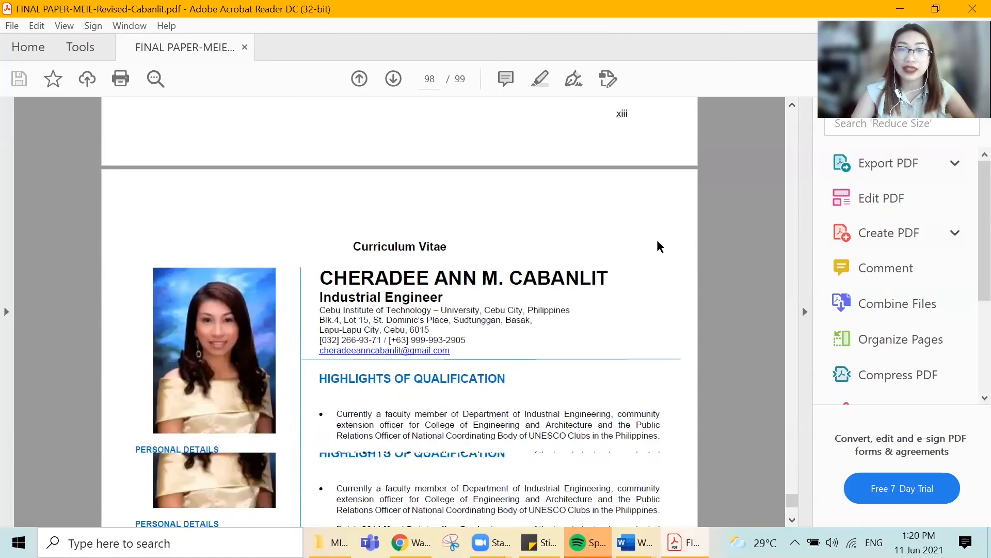
scroll(660, 247, "up", 3)
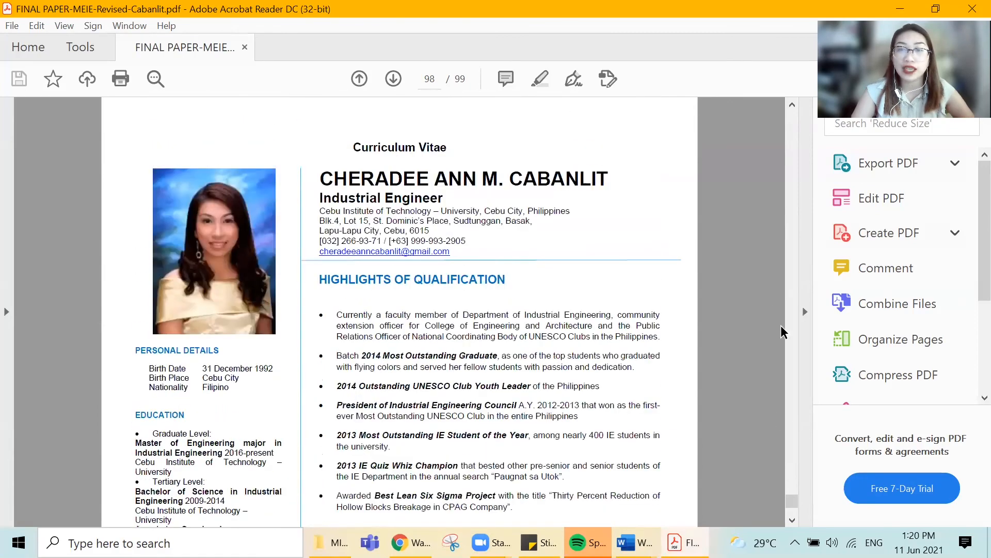
- Return to the start of the PDF and look over the title page and abstract
left_click_drag(792, 501, 791, 111)
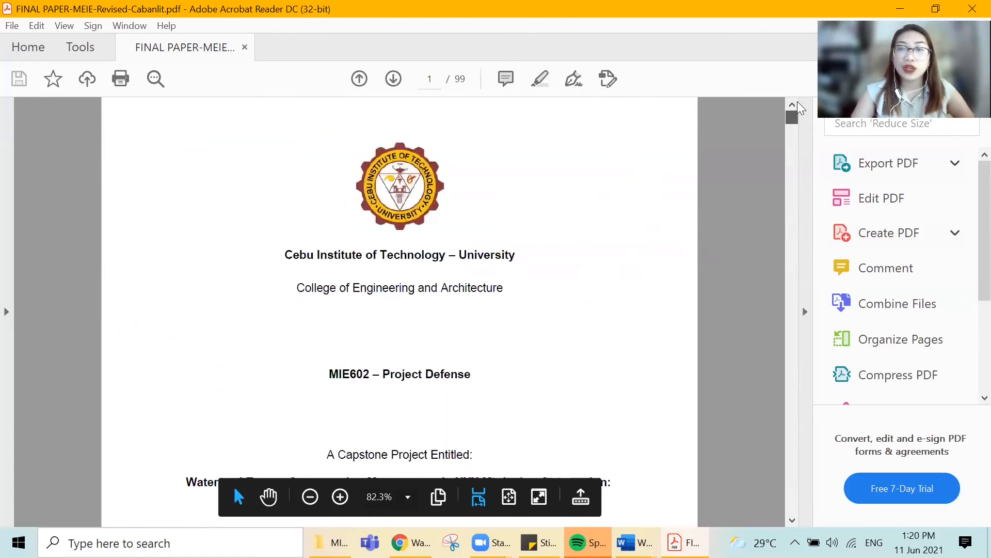
scroll(591, 251, "down", 10)
scroll(591, 253, "down", 10)
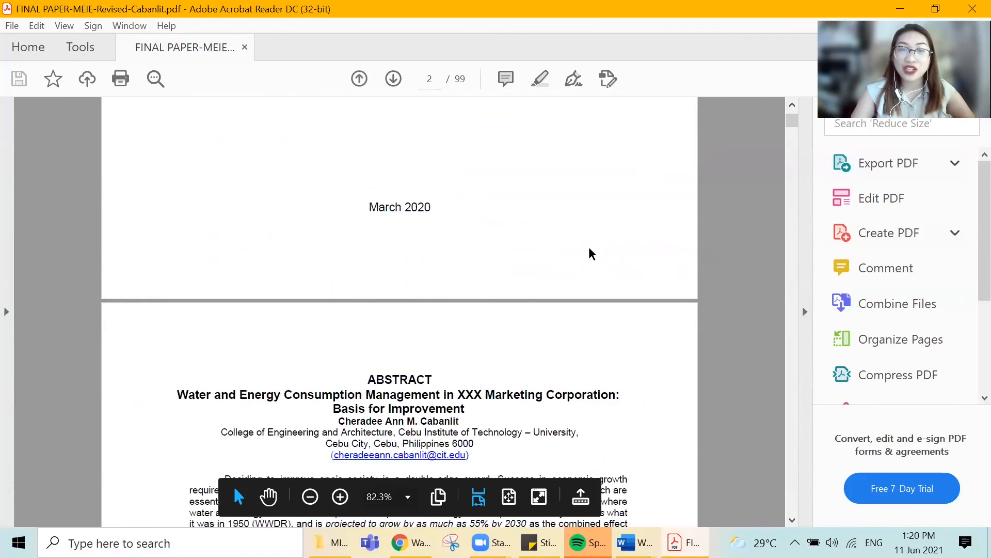
scroll(592, 252, "up", 2)
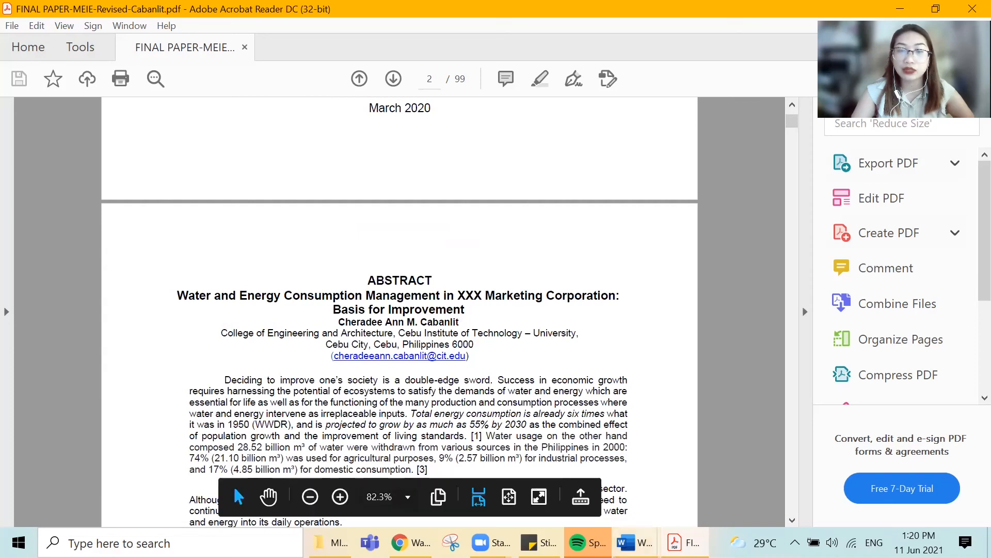
- Switch back to the Word document and check which heading style the Bibliography title uses
key("alt+Tab")
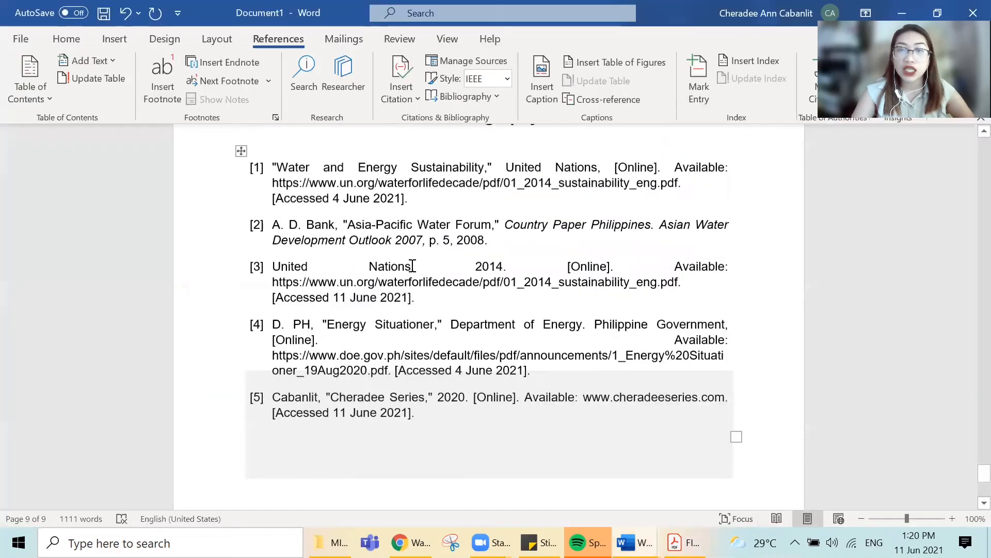
scroll(412, 265, "up", 2)
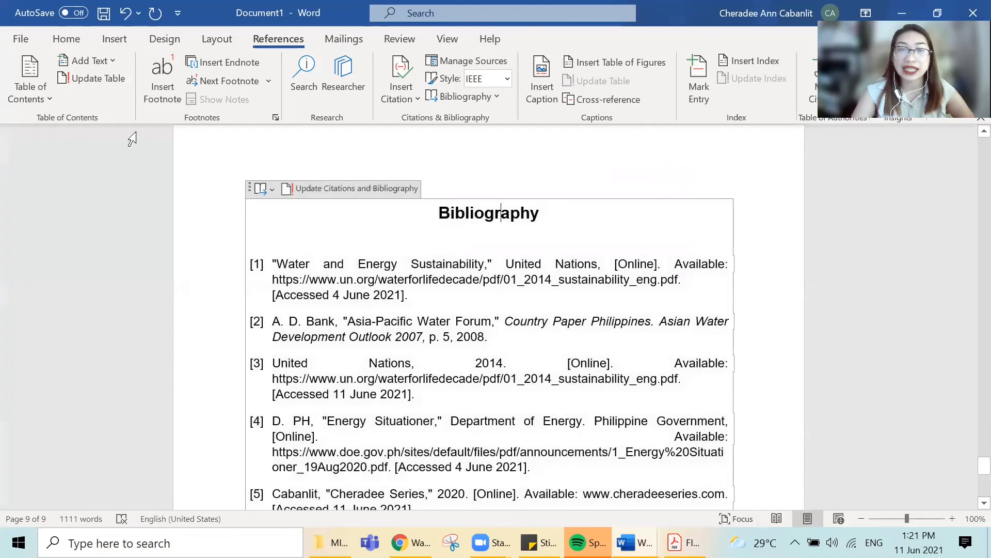
left_click(77, 39)
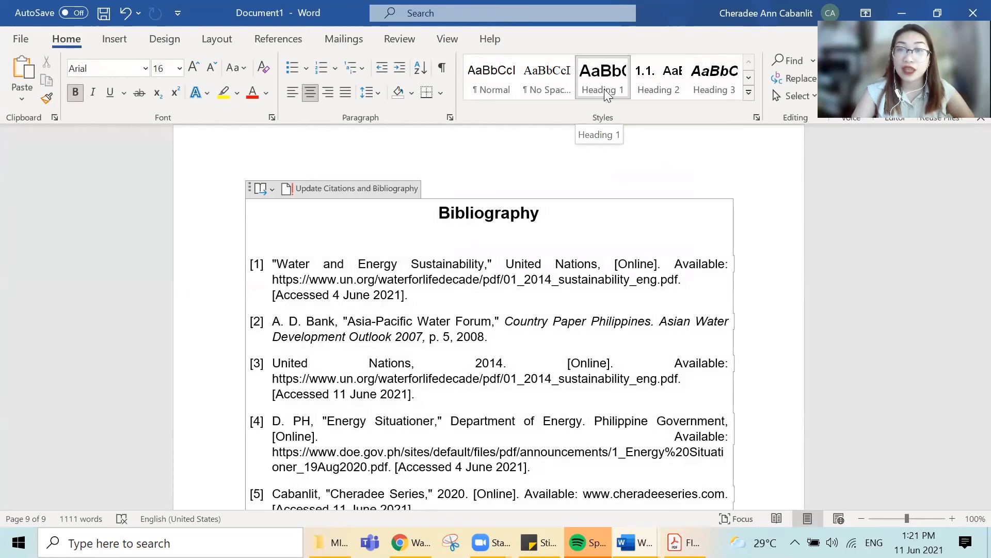
scroll(757, 320, "up", 10)
scroll(757, 321, "down", 2)
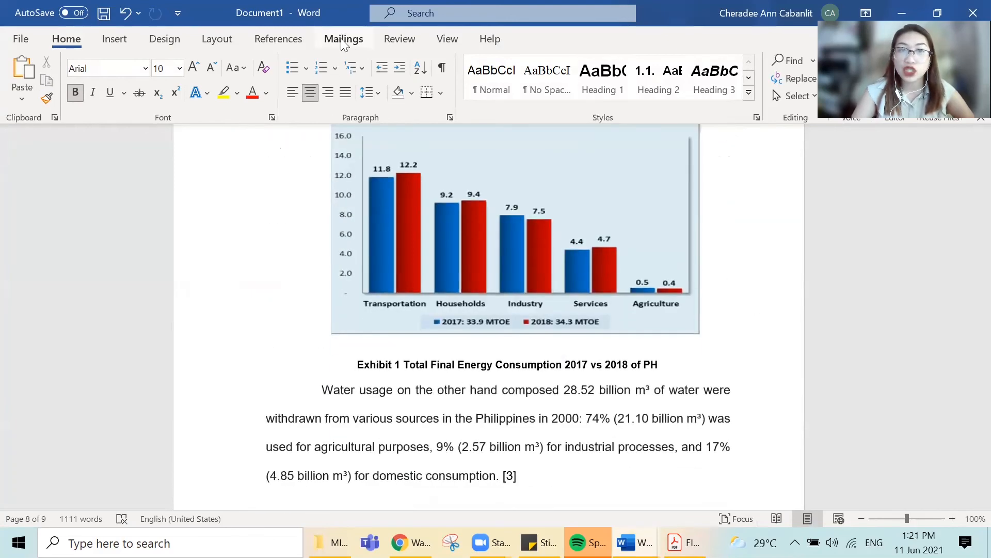
- Review the energy chart's exhibit caption and the inserted bibliography alongside the referencing commands
left_click(304, 41)
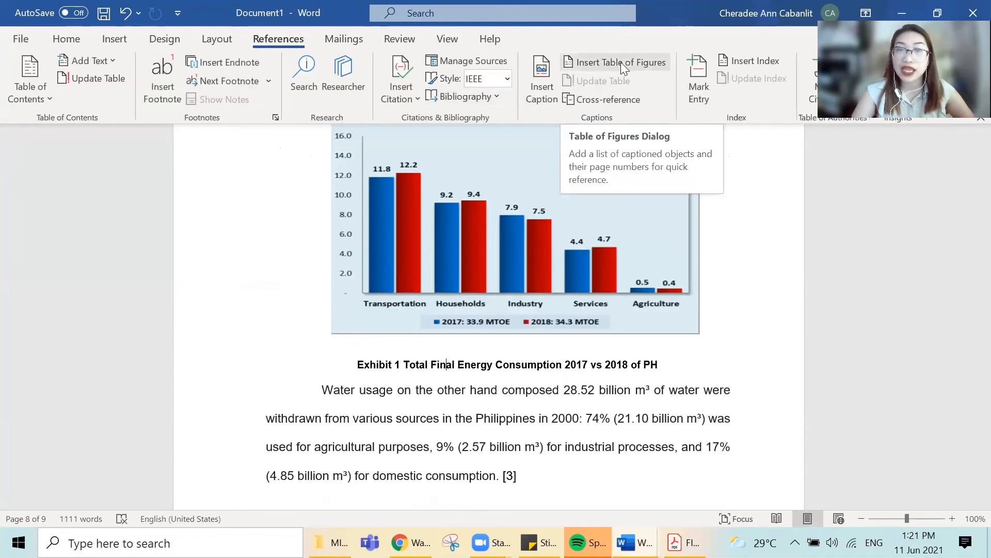
scroll(479, 342, "down", 7)
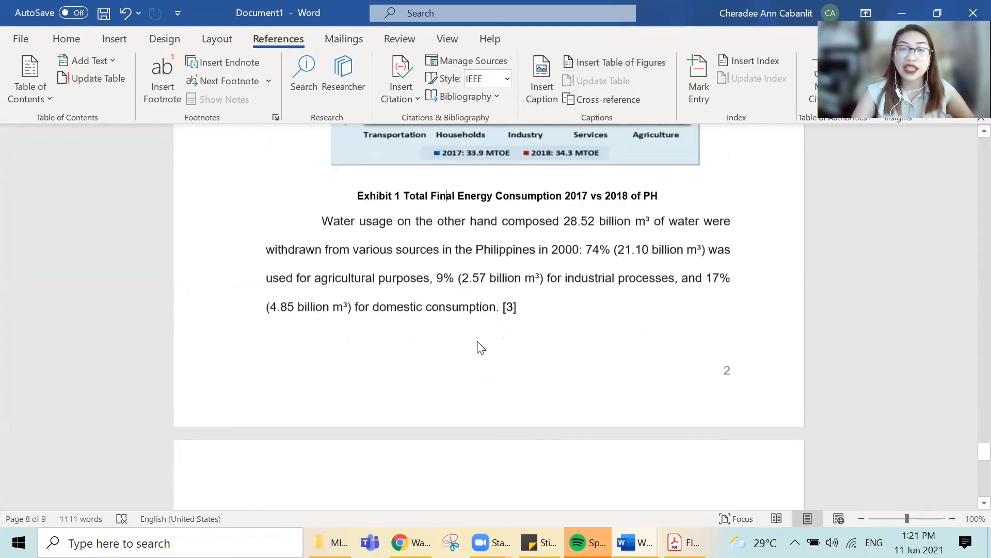
scroll(476, 340, "down", 4)
scroll(475, 341, "up", 6)
left_click(475, 342)
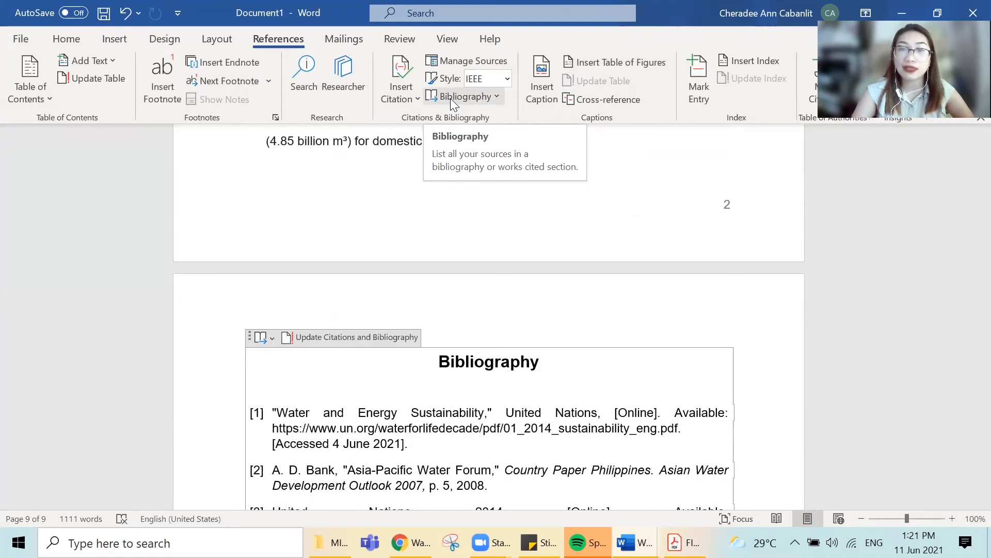
- Look at the built-in bibliography layouts available for the IEEE sources
left_click(450, 98)
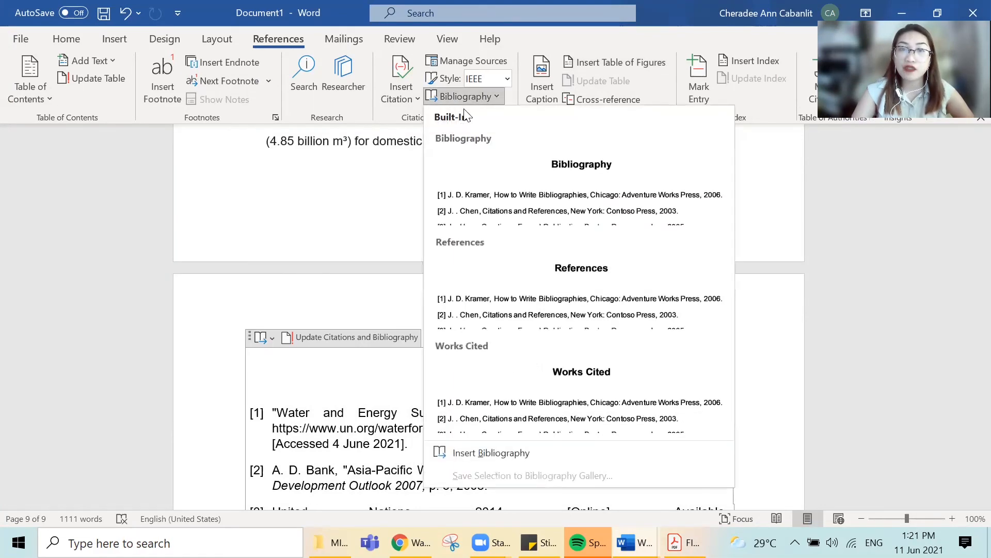
left_click(303, 222)
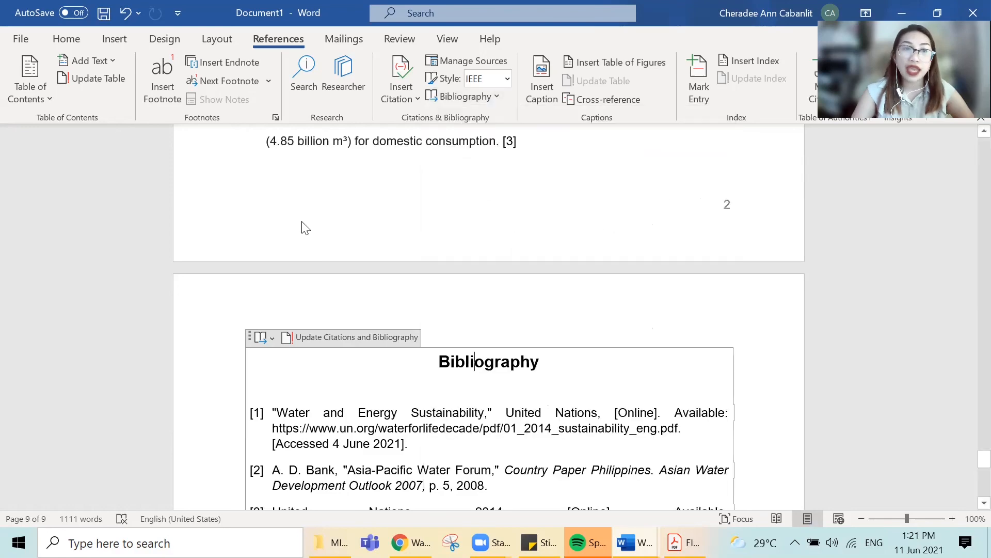
- Insert an Automatic Table 1 table of contents on the blank line below the TABLE OF CONTENTS heading
scroll(303, 222, "up", 10)
scroll(303, 222, "up", 15)
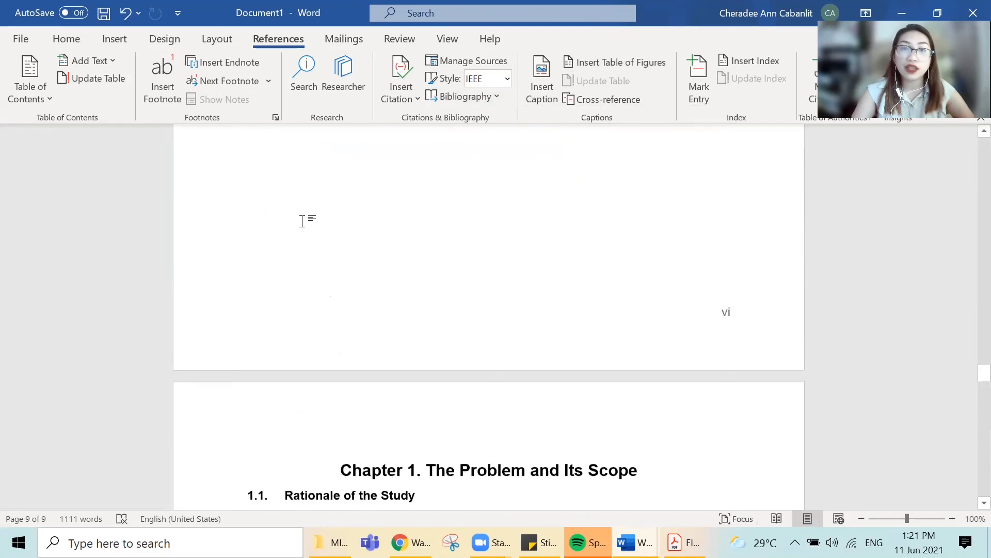
scroll(303, 223, "up", 15)
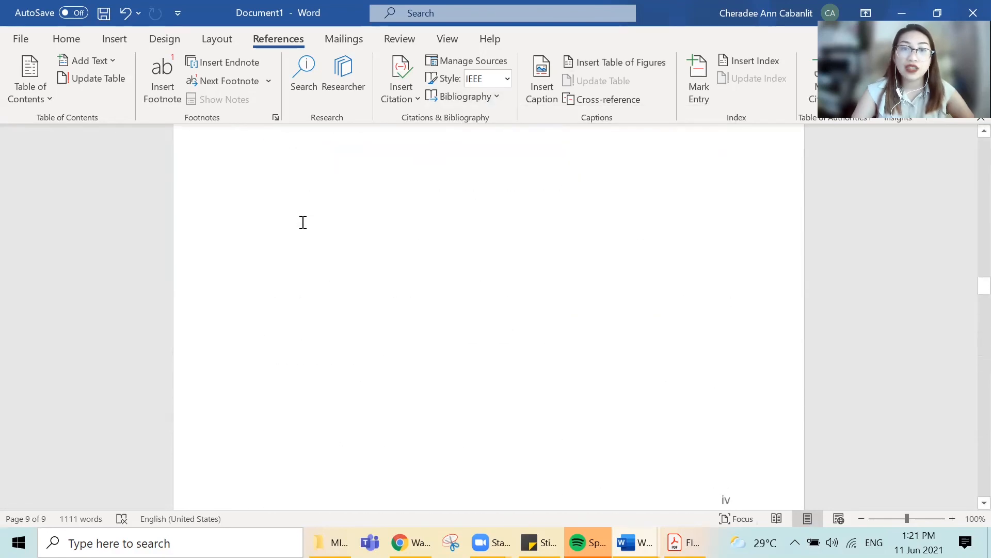
scroll(303, 223, "up", 15)
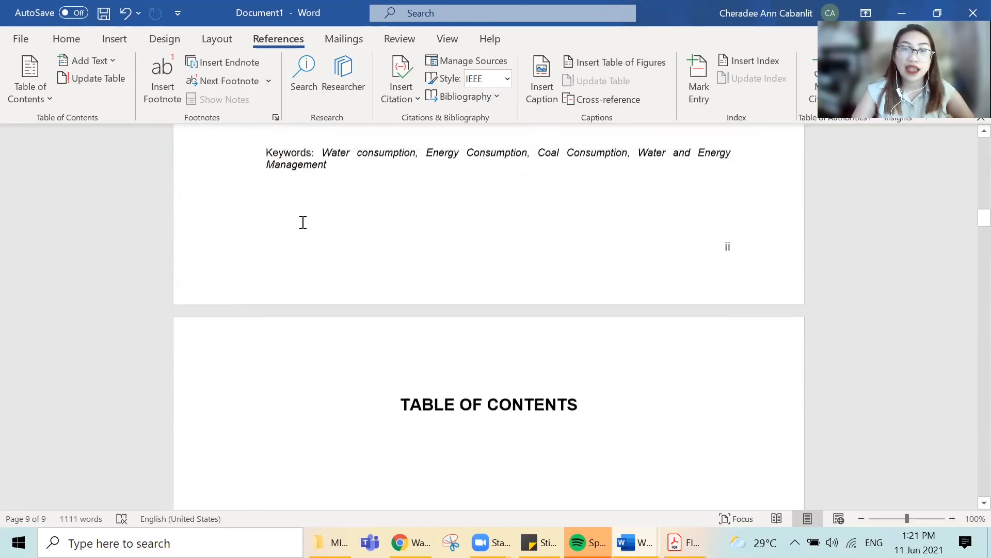
scroll(303, 223, "up", 15)
scroll(303, 223, "down", 8)
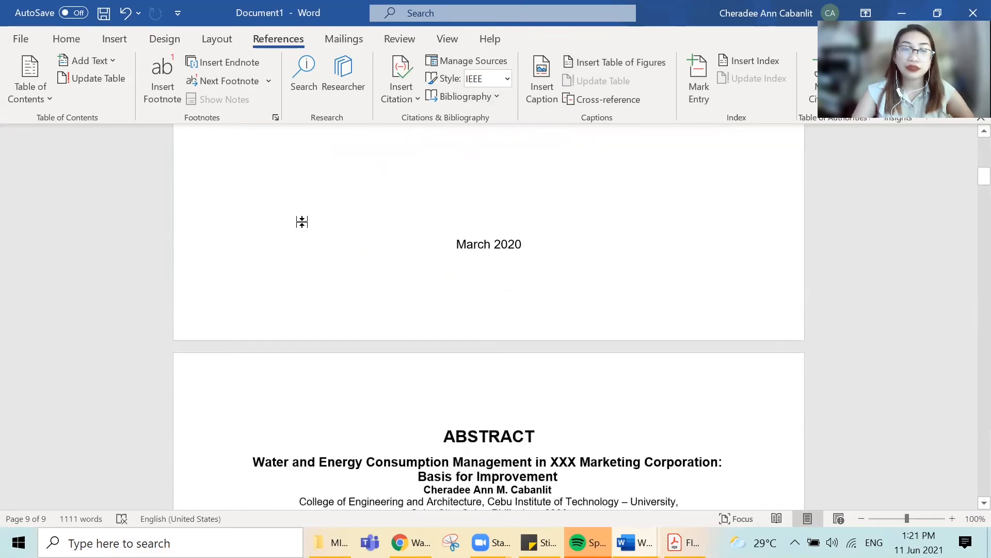
scroll(303, 222, "down", 10)
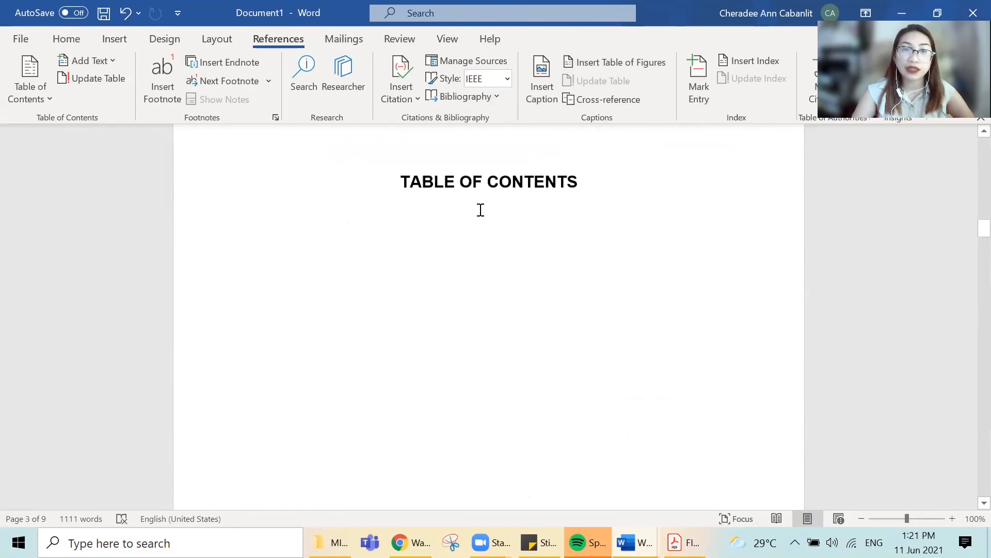
left_click(480, 210)
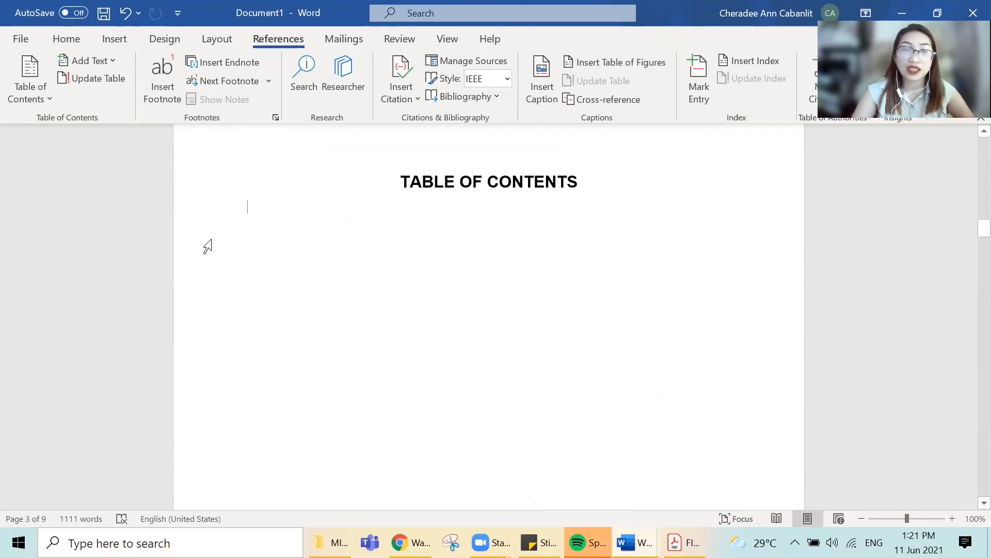
left_click(37, 91)
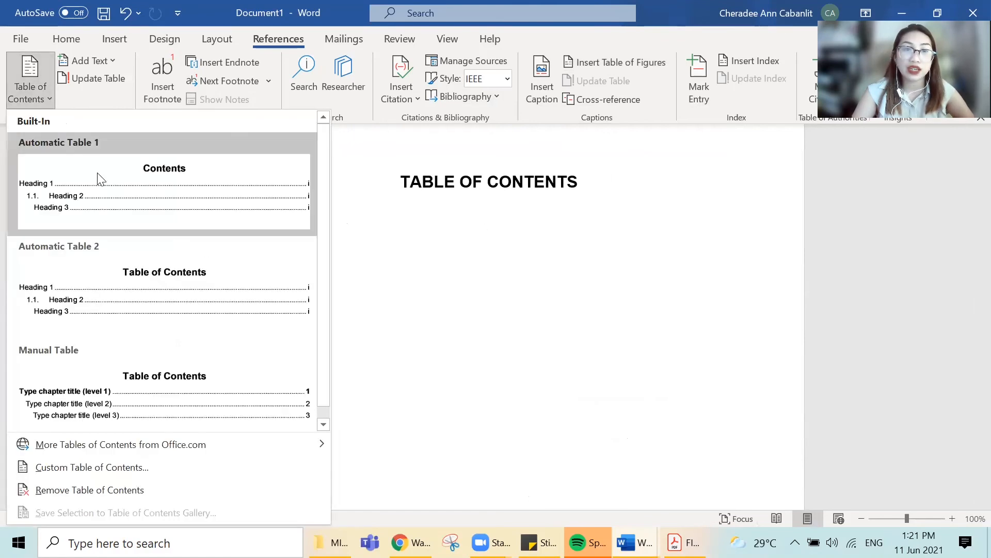
left_click(101, 178)
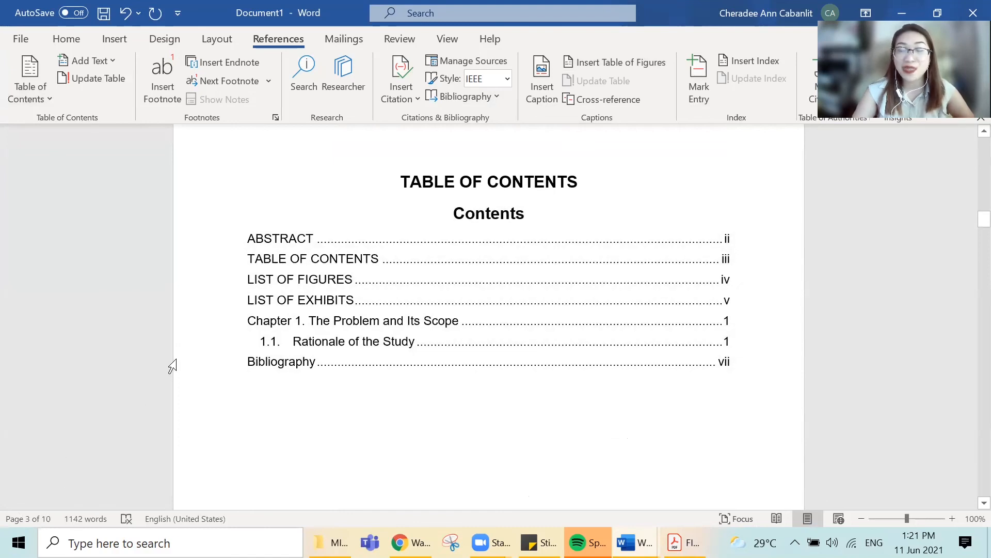
- Examine the entries in the inserted table of contents and look over the front matter back to the title page
left_click(411, 341)
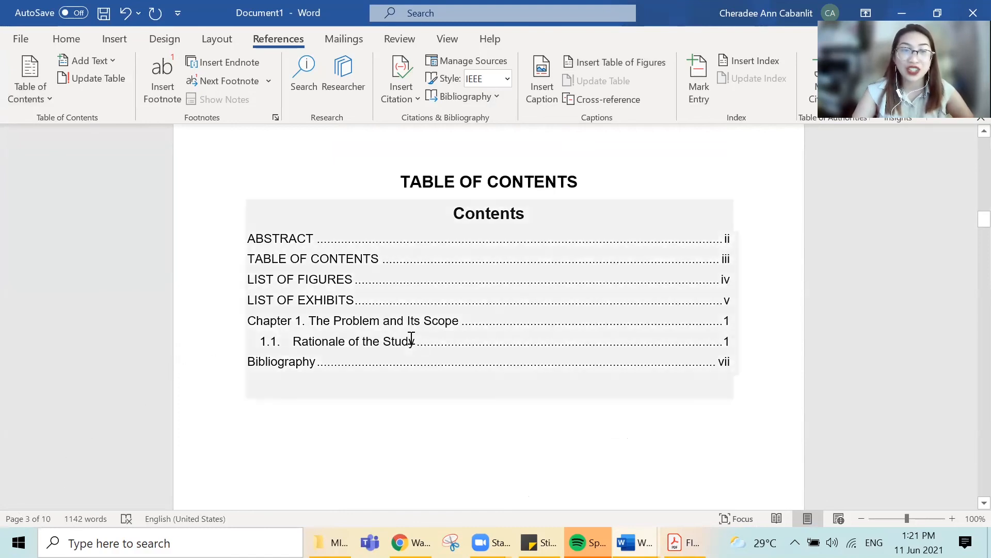
left_click(316, 341)
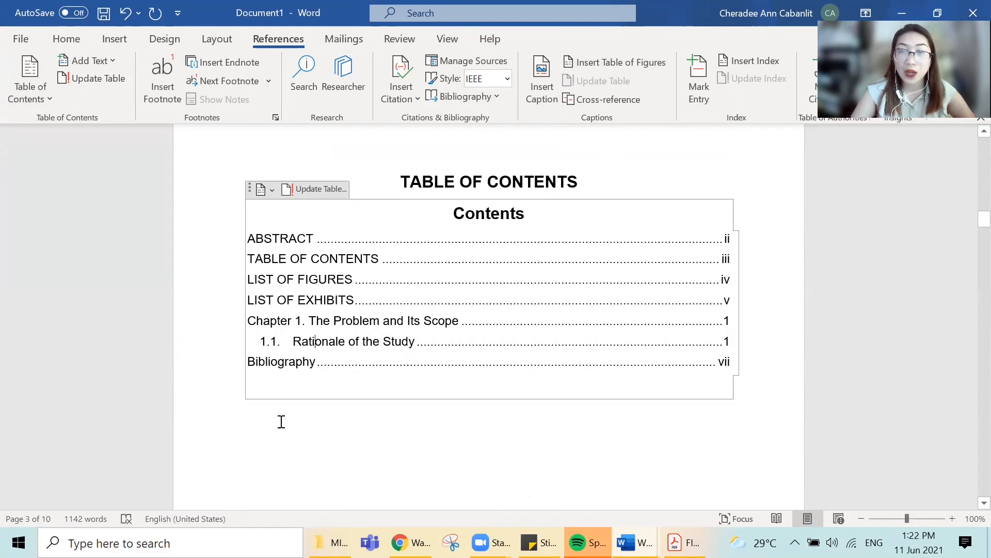
left_click(59, 41)
scroll(776, 418, "down", 3)
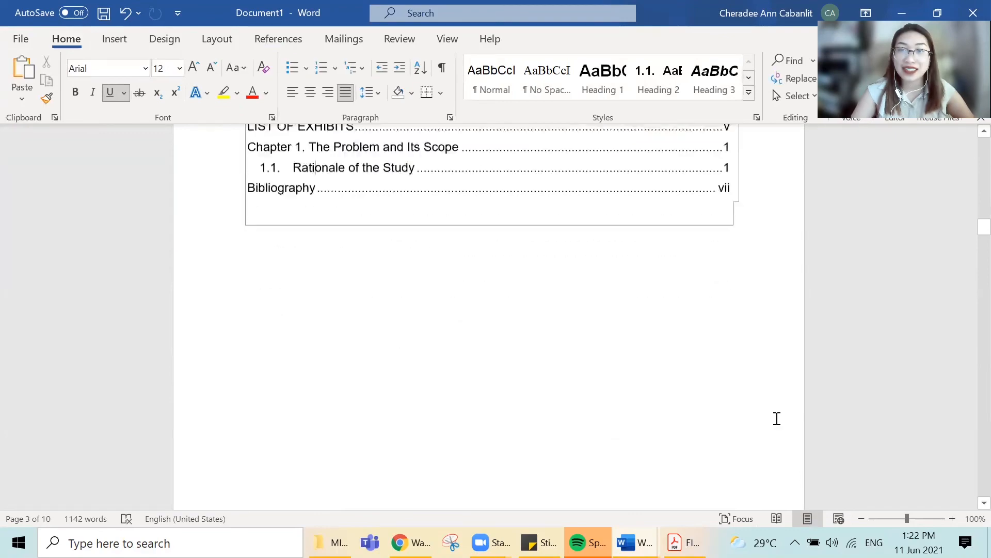
scroll(777, 418, "down", 5)
scroll(779, 426, "up", 2)
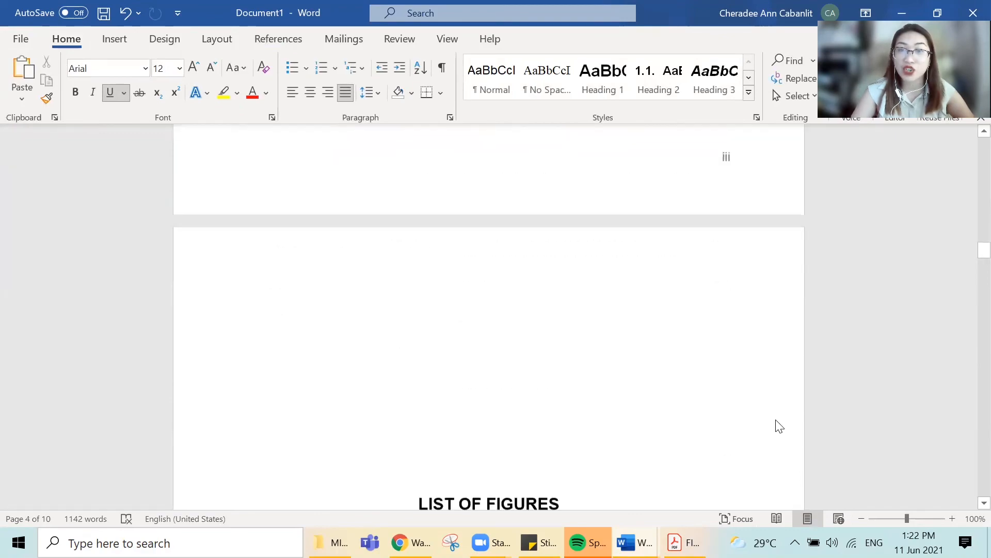
scroll(779, 426, "up", 20)
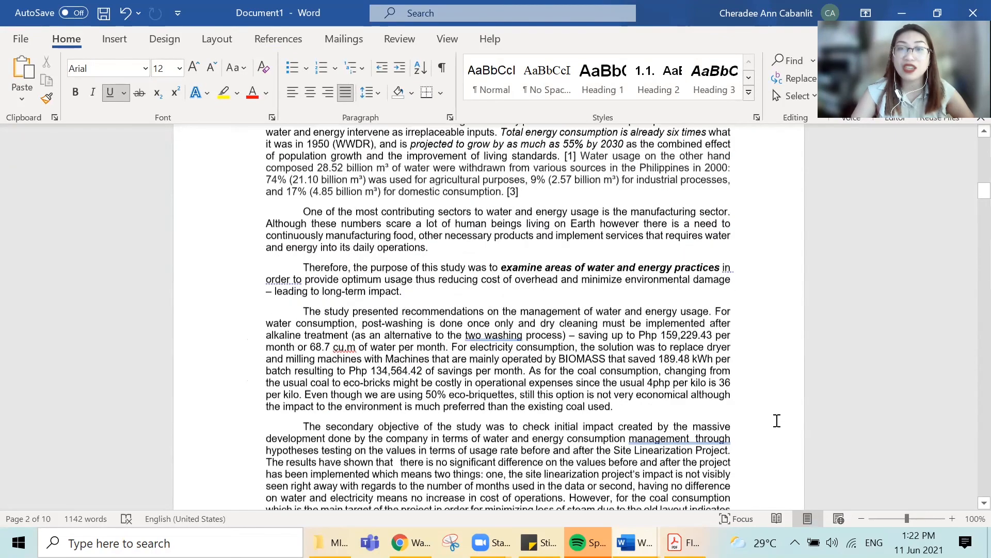
scroll(777, 420, "up", 20)
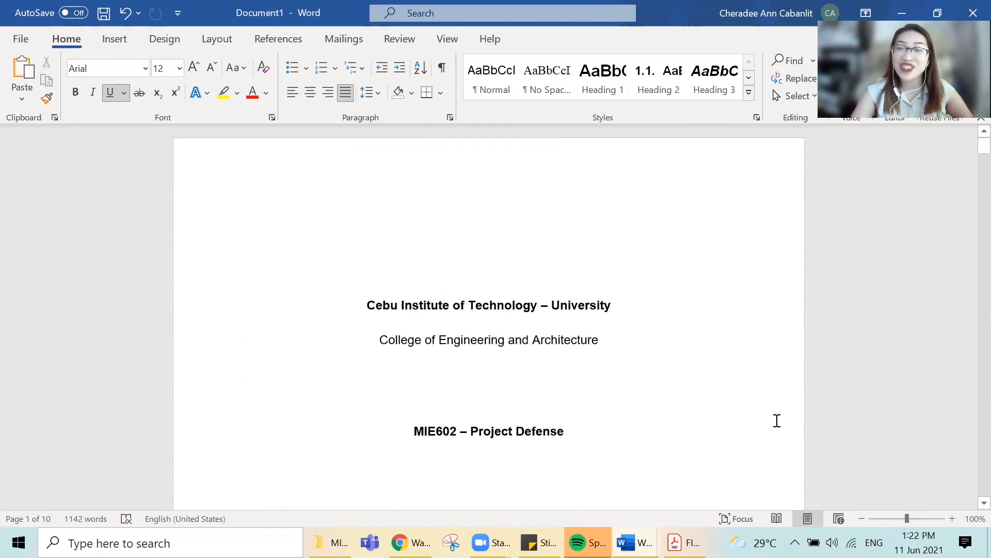